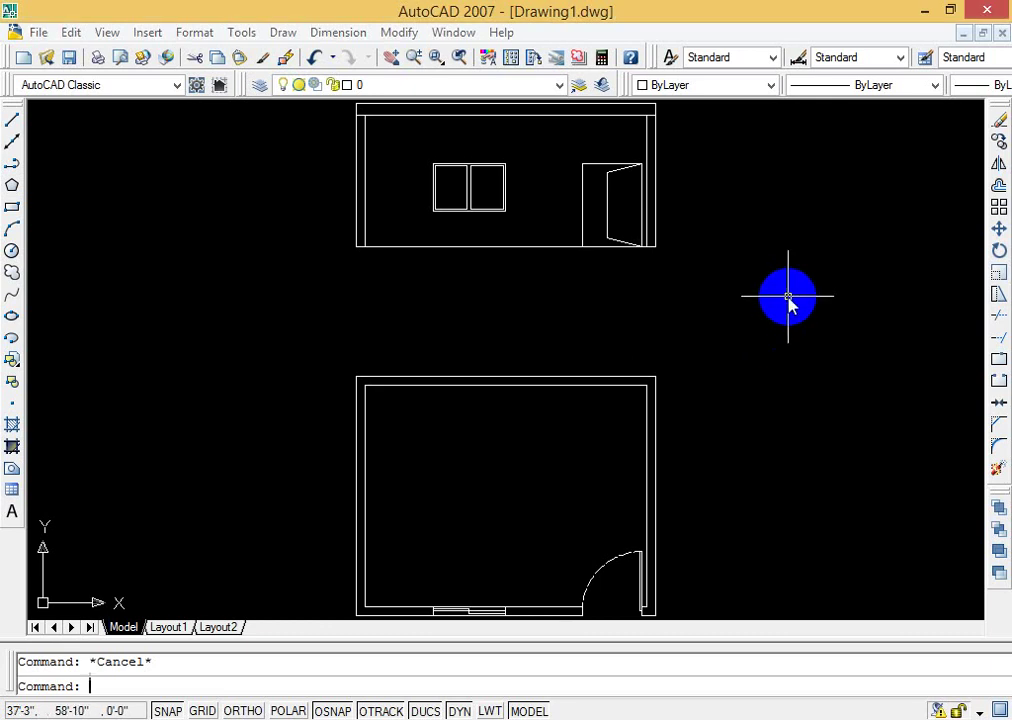
- Pan the existing room drawings out of view
{"action": "type", "text": "p"}
{"action": "key", "text": "Return"}
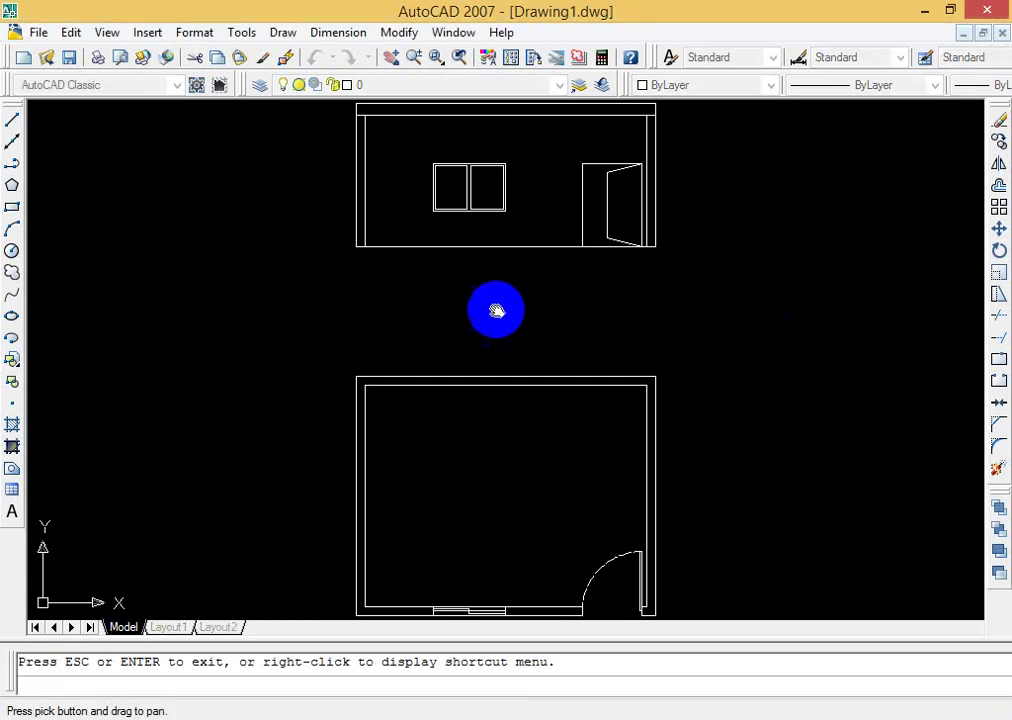
{"action": "left_click_drag", "start_coordinate": [831, 296], "coordinate": [205, 332]}
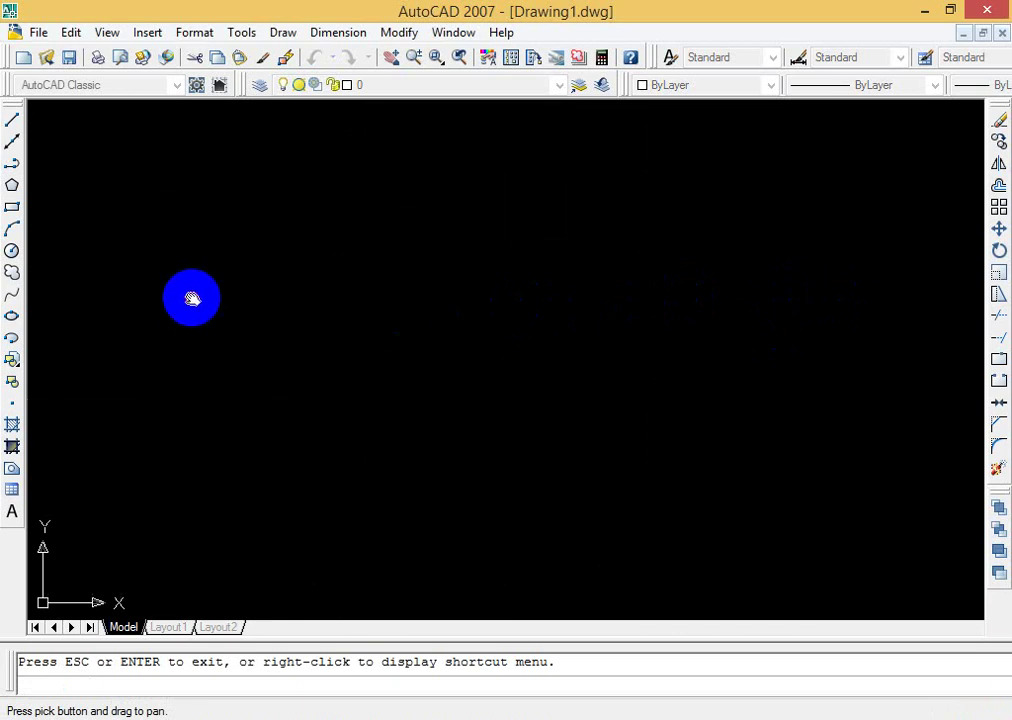
{"action": "key", "text": "Escape"}
- Draw a 20' by 20' square with RECTANG in the empty space
{"action": "type", "text": "rec"}
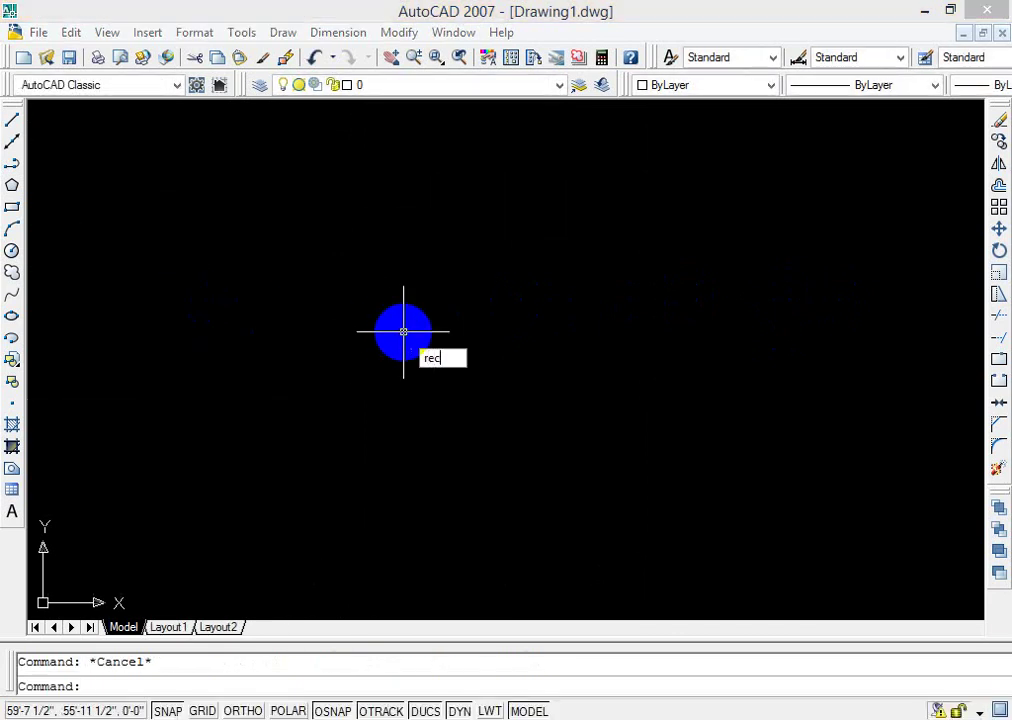
{"action": "key", "text": "Return"}
{"action": "left_click", "coordinate": [357, 448]}
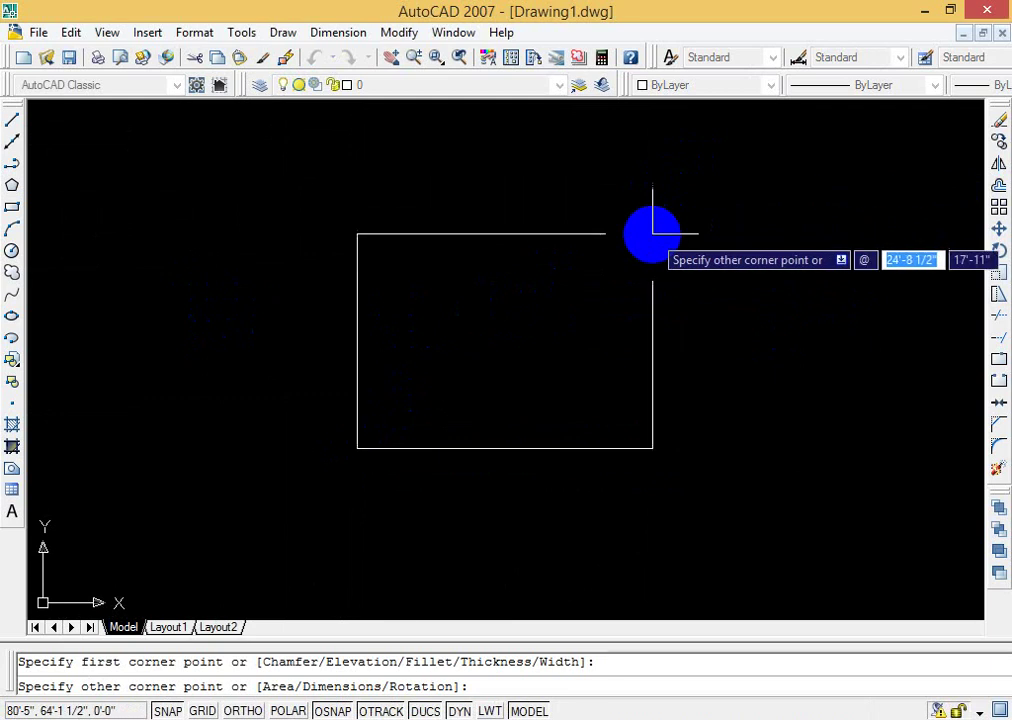
{"action": "type", "text": "20'"}
{"action": "key", "text": "Tab"}
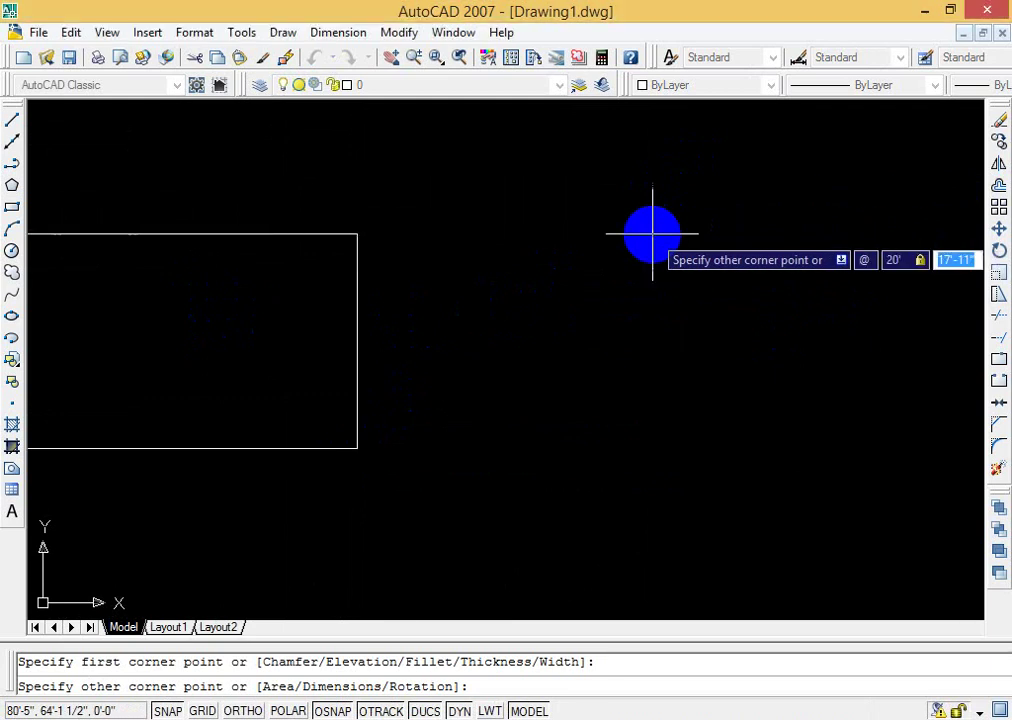
{"action": "type", "text": "2"}
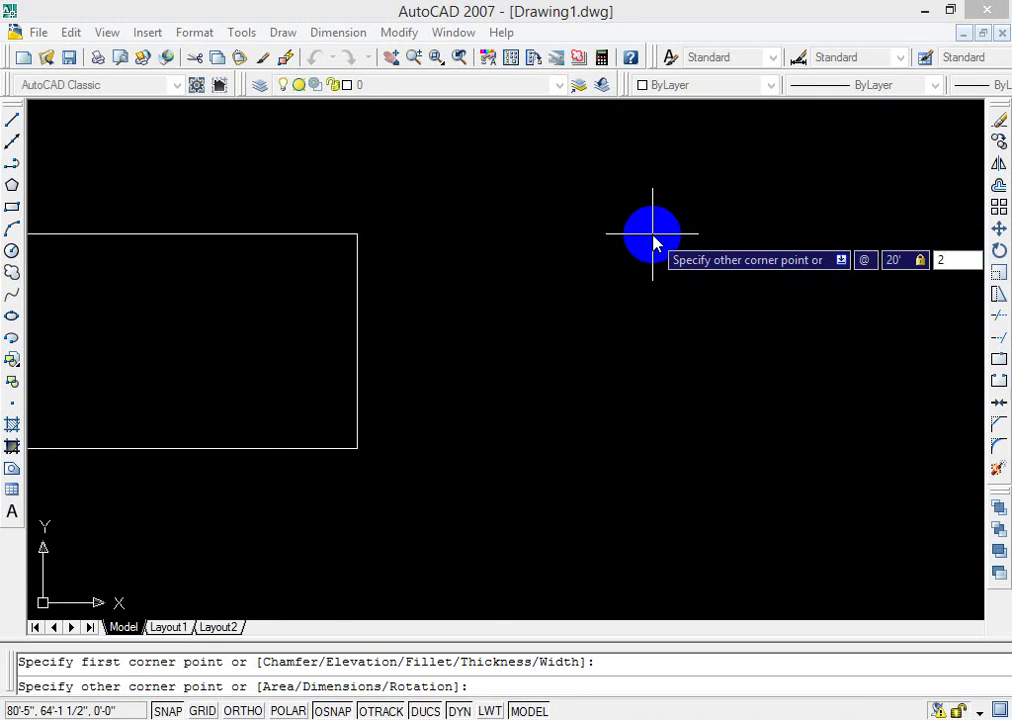
{"action": "type", "text": "0'"}
{"action": "key", "text": "Return"}
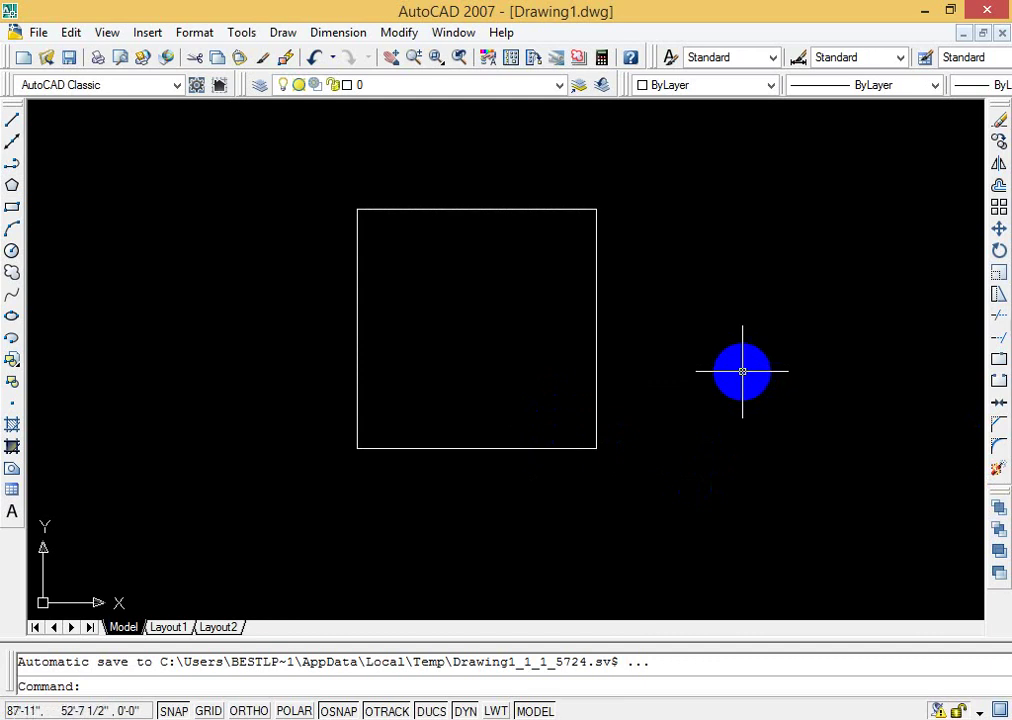
- Chamfer the square's right and bottom edges with distances of 5' and 5'
{"action": "type", "text": "ch"}
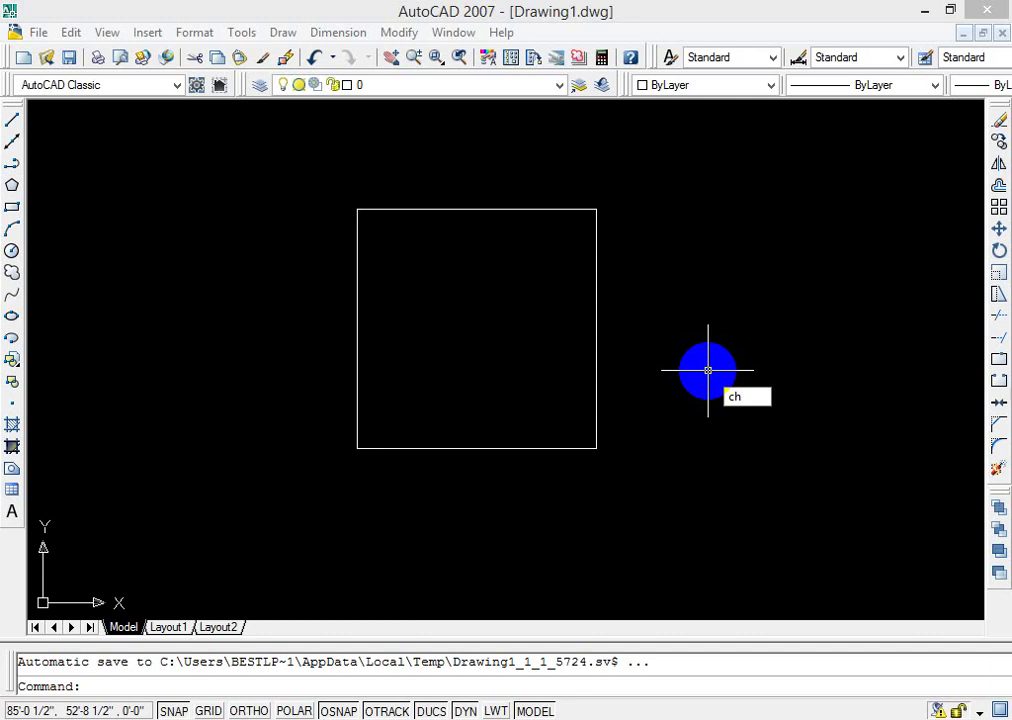
{"action": "type", "text": "a"}
{"action": "key", "text": "Return"}
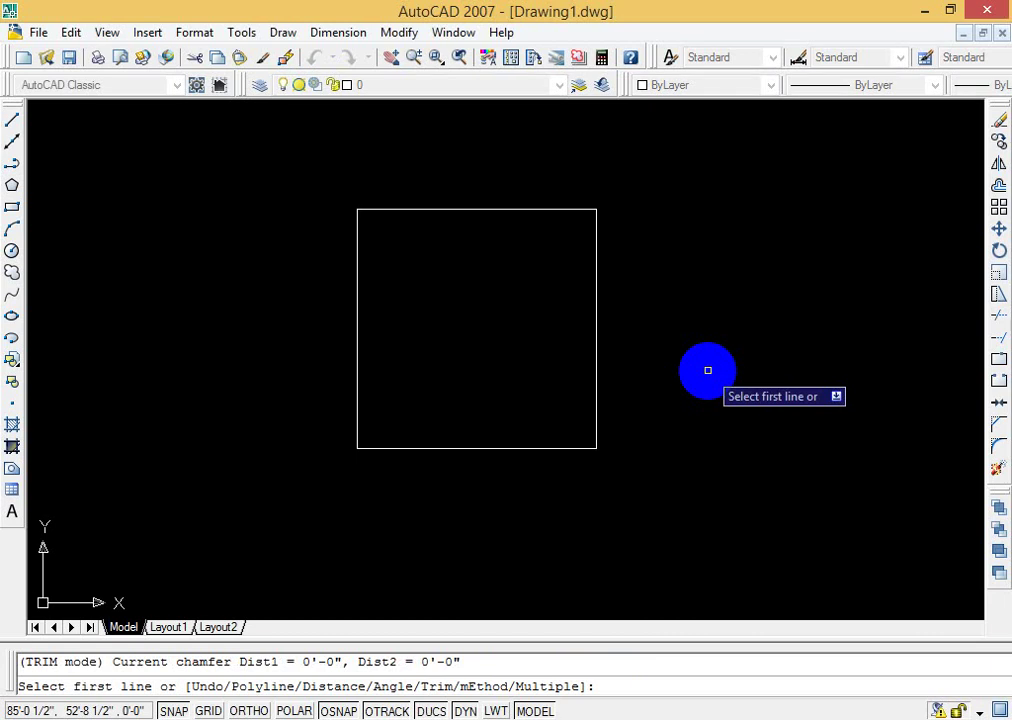
{"action": "type", "text": "d"}
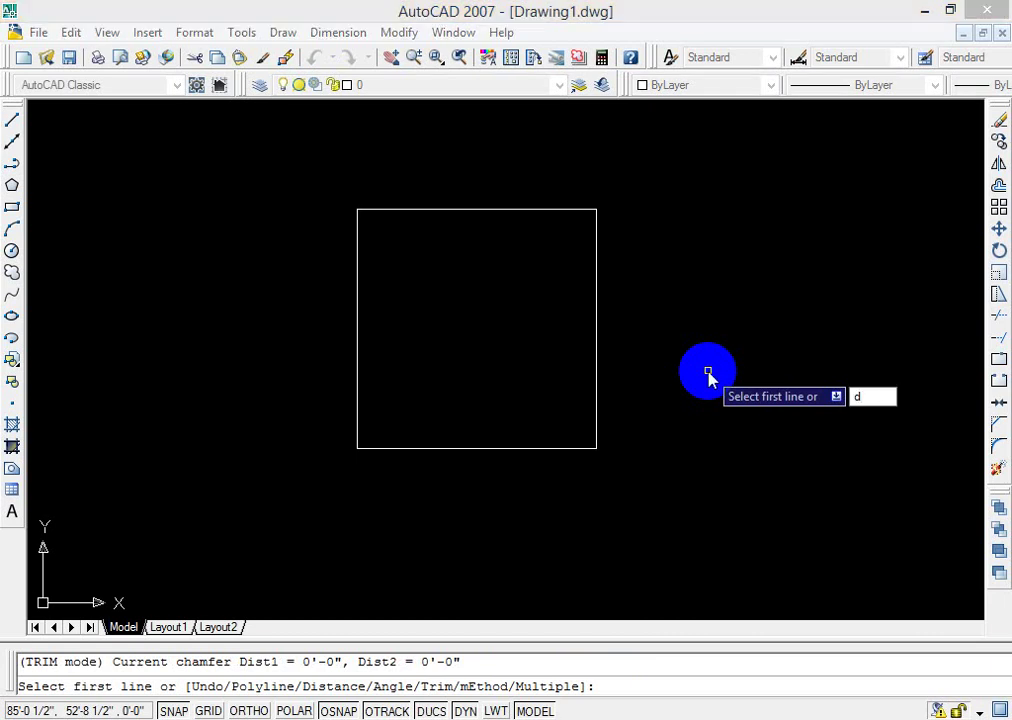
{"action": "key", "text": "Return"}
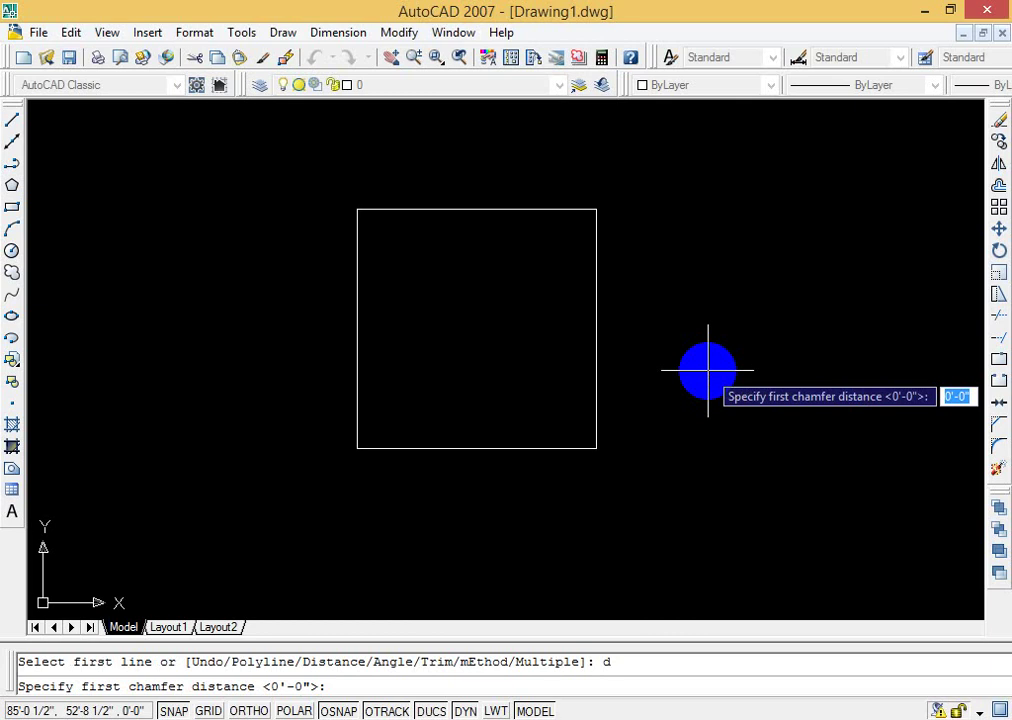
{"action": "type", "text": "5'"}
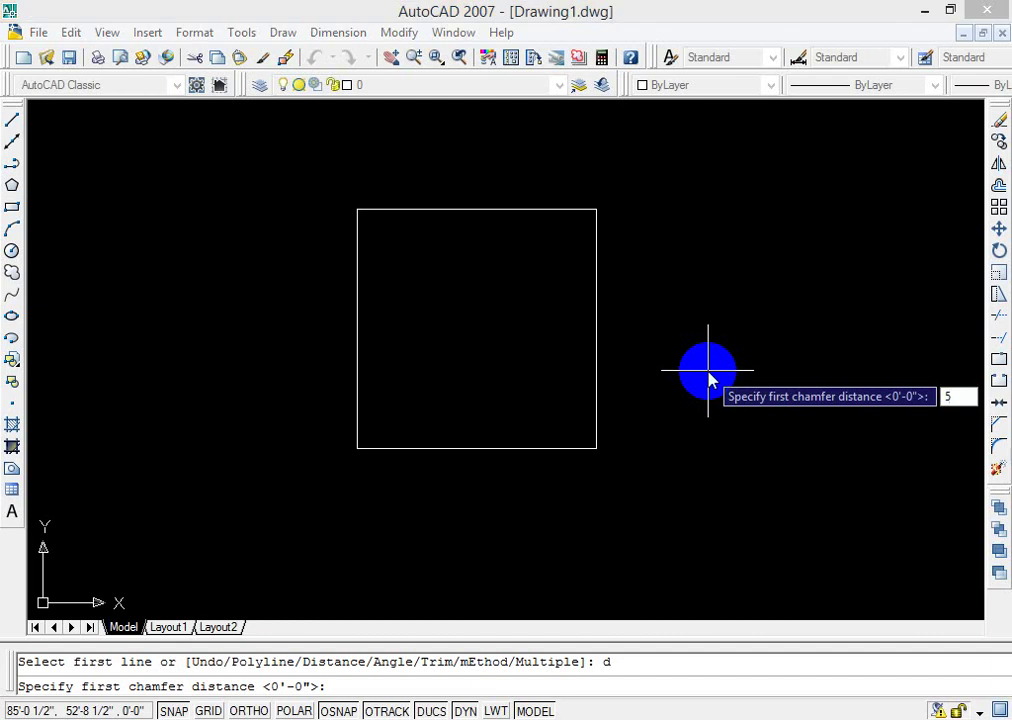
{"action": "key", "text": "Return"}
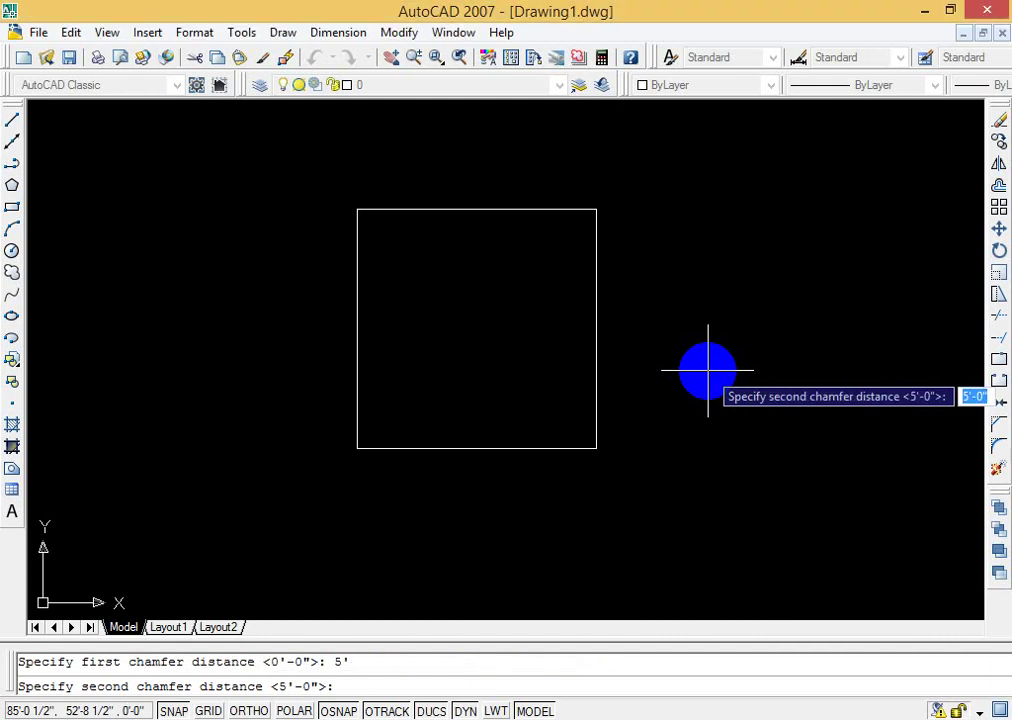
{"action": "type", "text": "5'"}
{"action": "key", "text": "Return"}
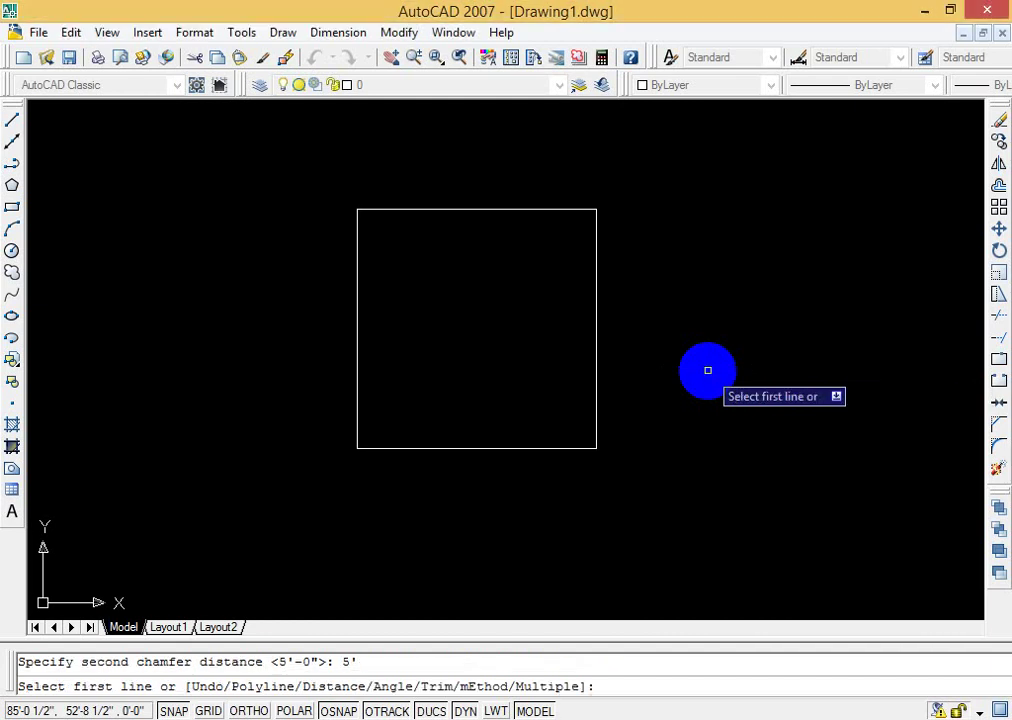
{"action": "left_click", "coordinate": [597, 390]}
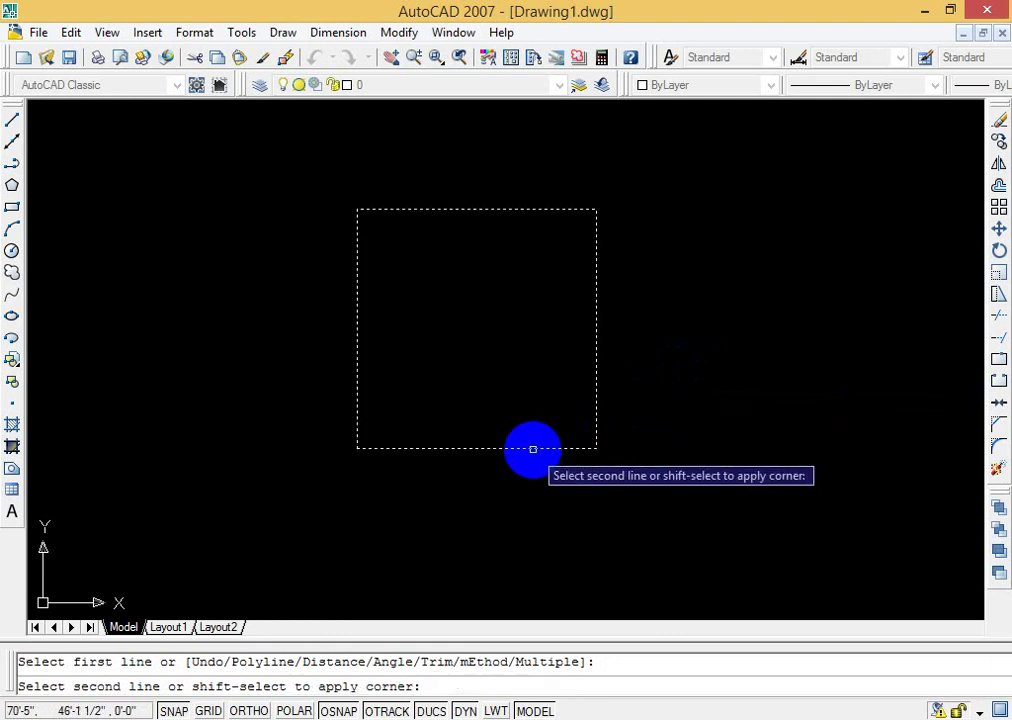
{"action": "left_click", "coordinate": [533, 448]}
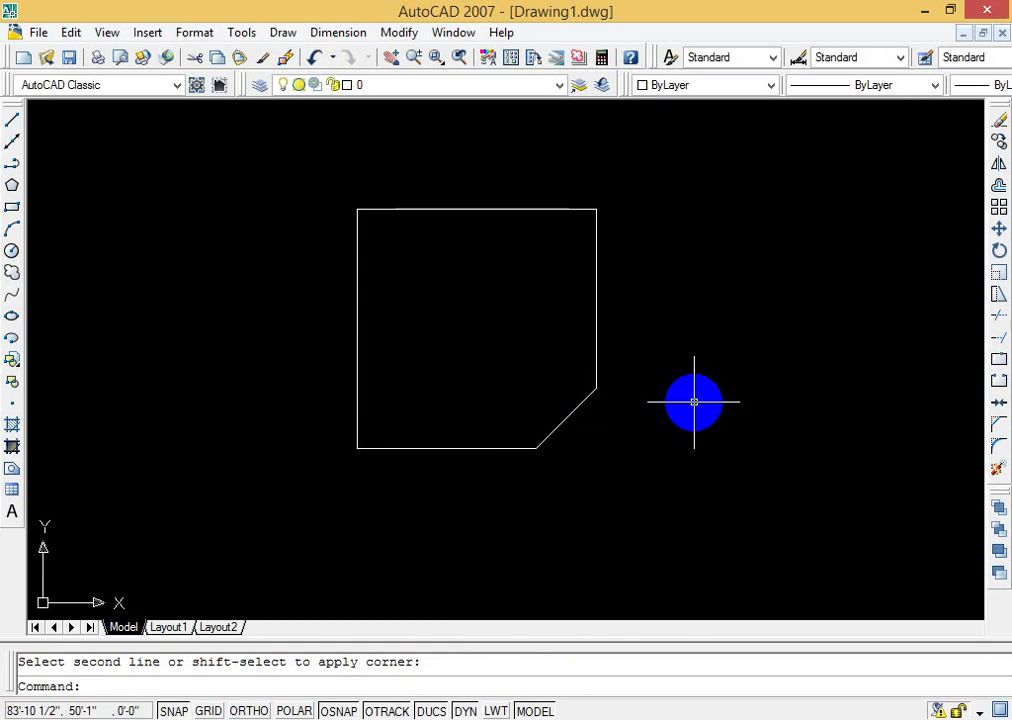
{"action": "key", "text": "Escape"}
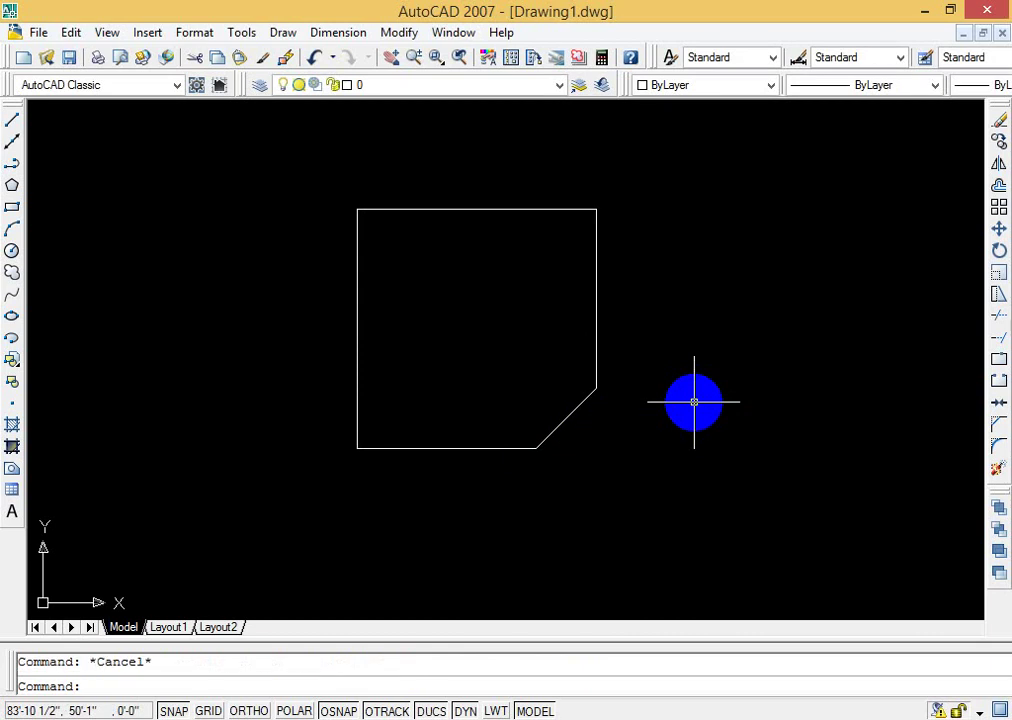
- Offset the chamfered square outline by 9 to form the double wall
{"action": "type", "text": "o"}
{"action": "key", "text": "Return"}
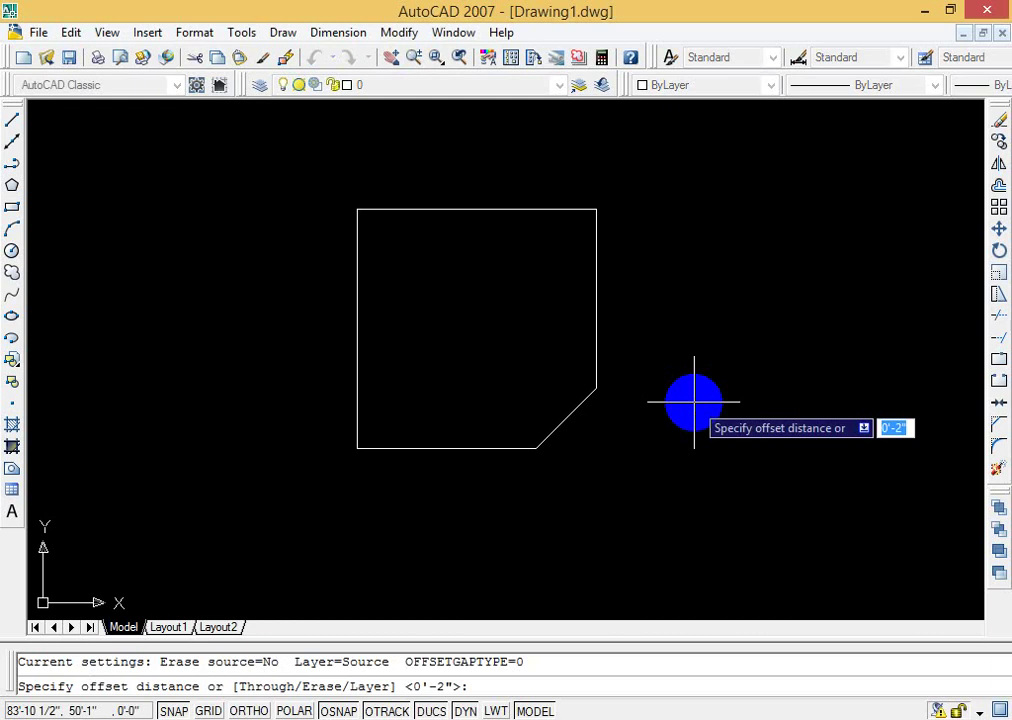
{"action": "type", "text": "9"}
{"action": "key", "text": "Return"}
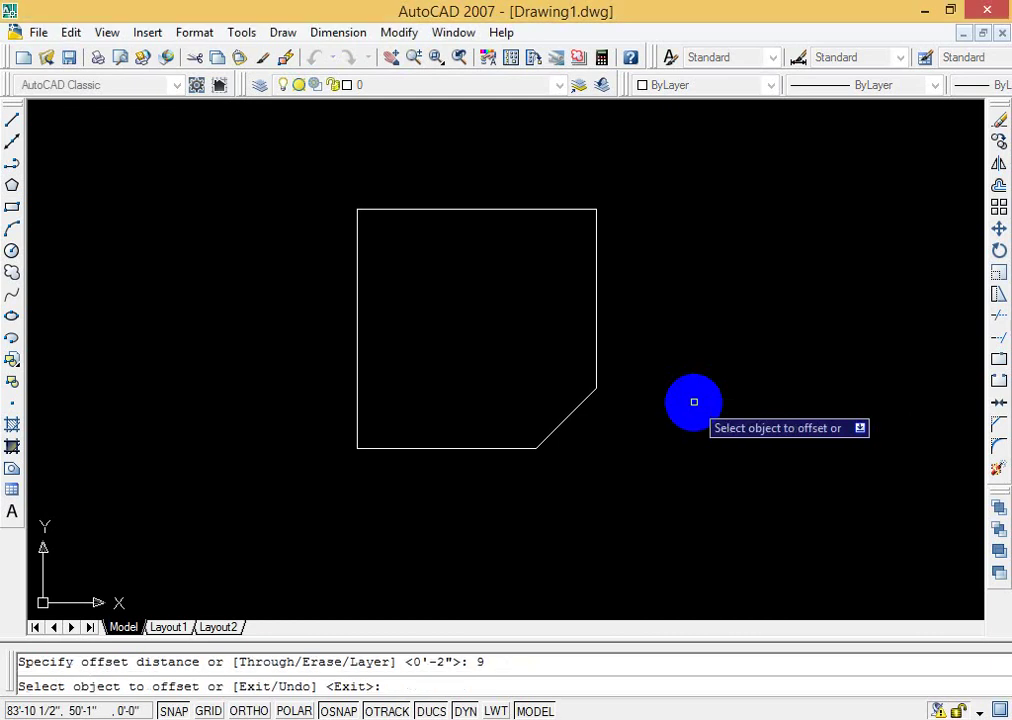
{"action": "left_click", "coordinate": [595, 333]}
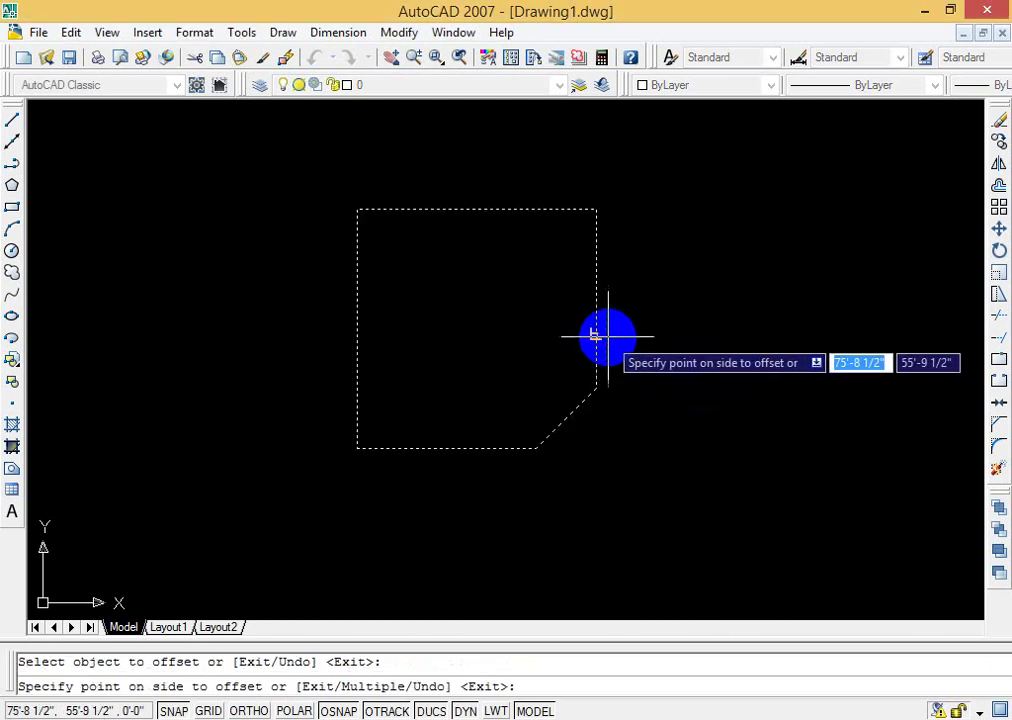
{"action": "left_click", "coordinate": [606, 336]}
{"action": "key", "text": "Escape"}
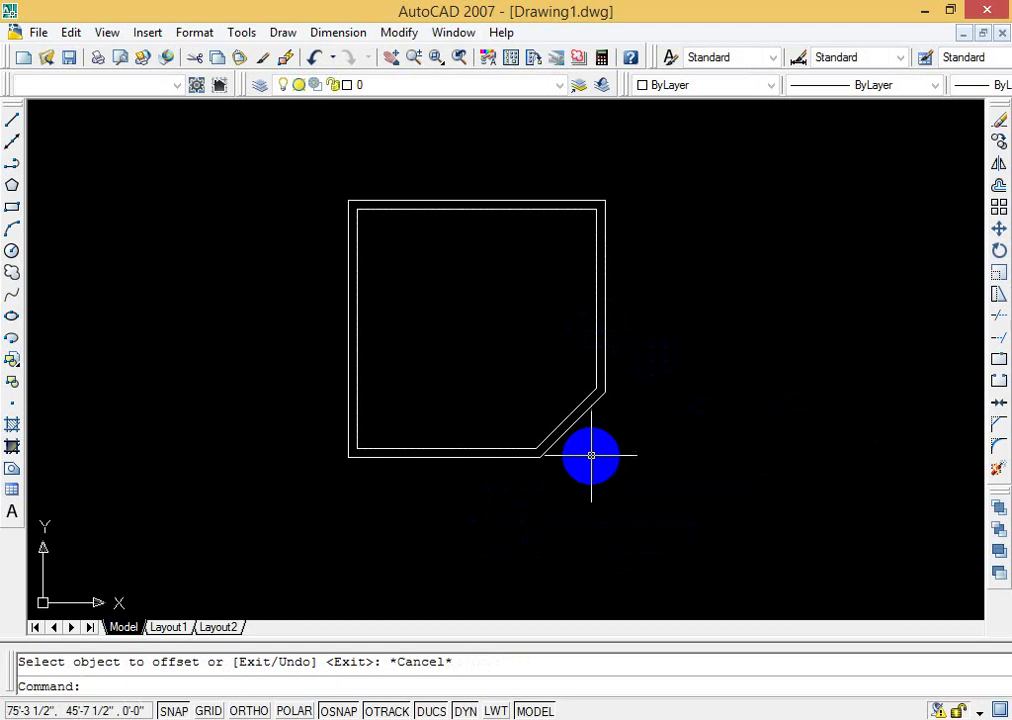
{"action": "key", "text": "Escape"}
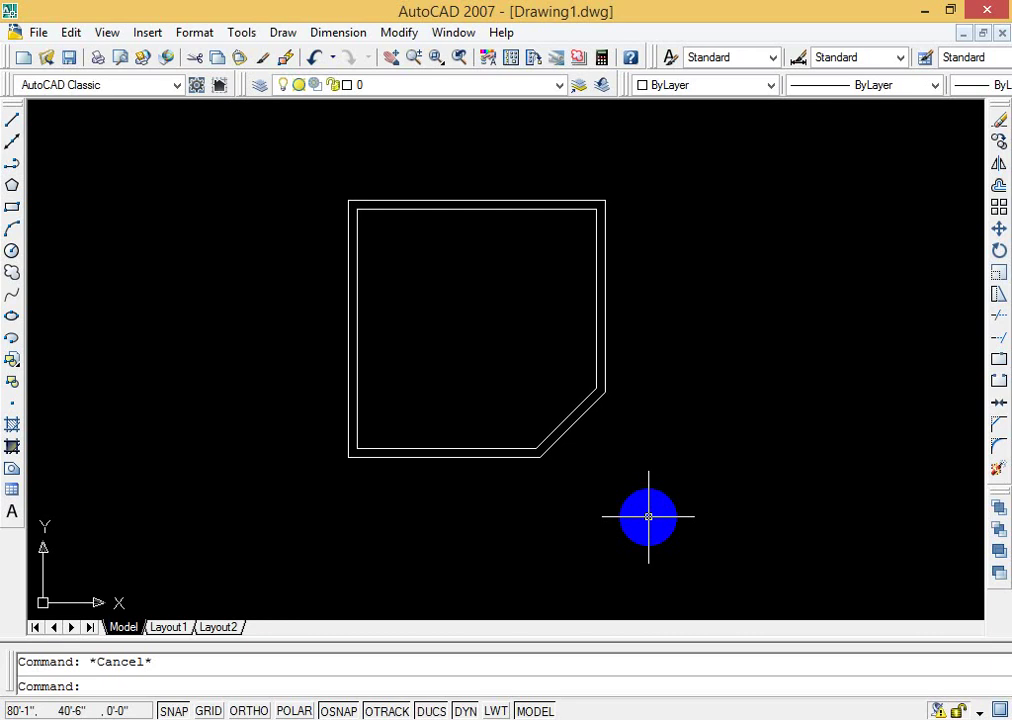
{"action": "type", "text": "di"}
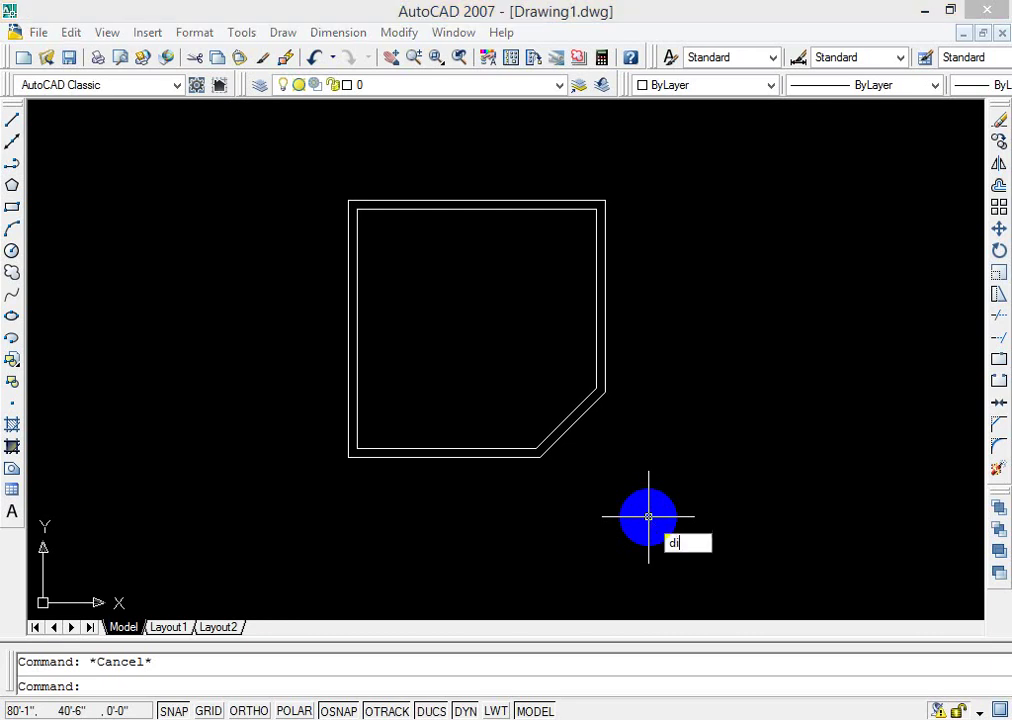
{"action": "key", "text": "Return"}
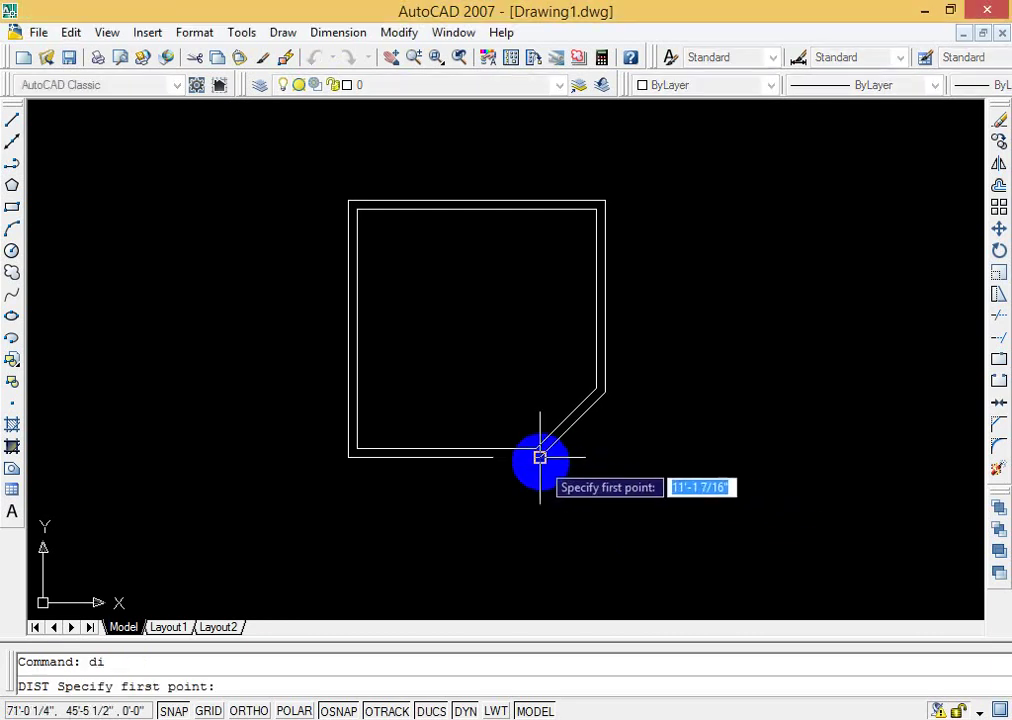
{"action": "left_click", "coordinate": [540, 457]}
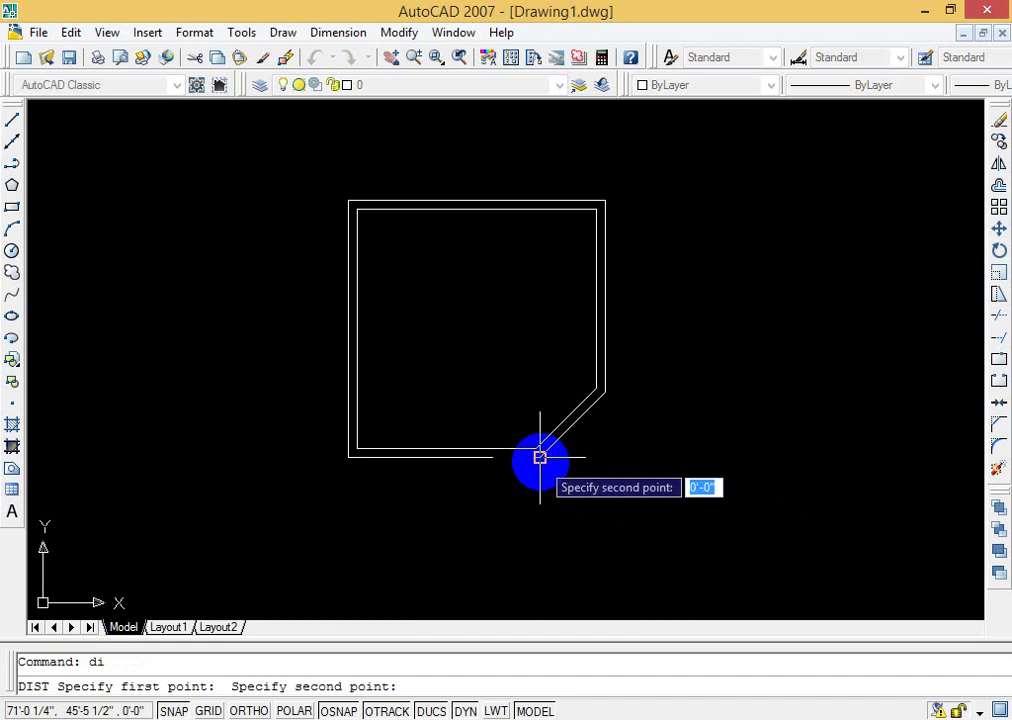
{"action": "left_click", "coordinate": [605, 392]}
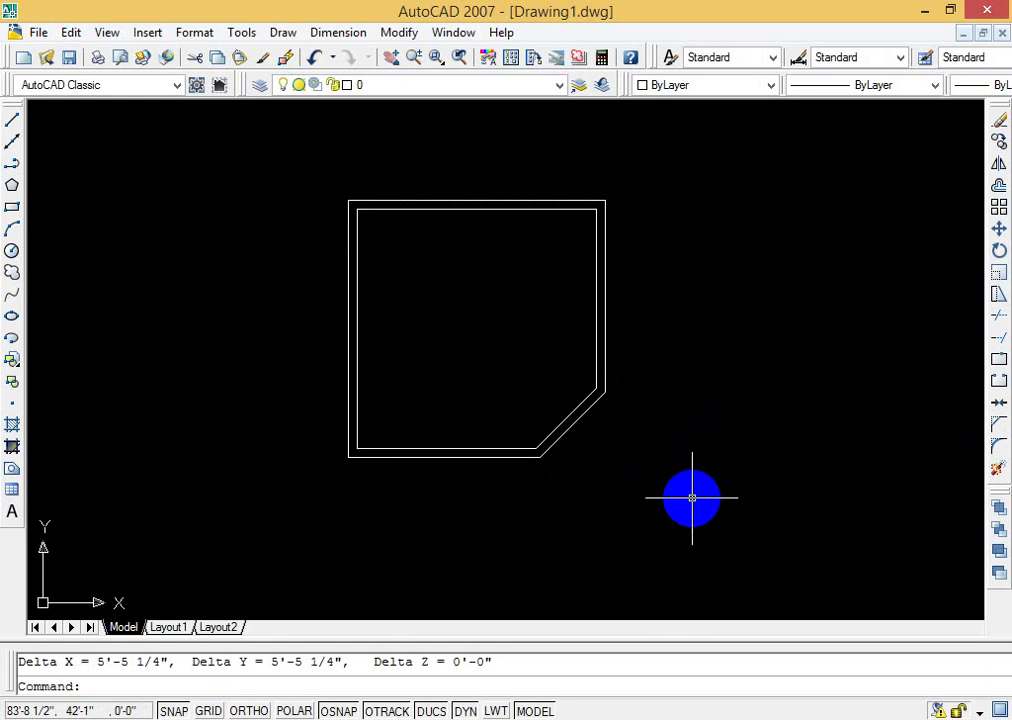
{"action": "type", "text": "d"}
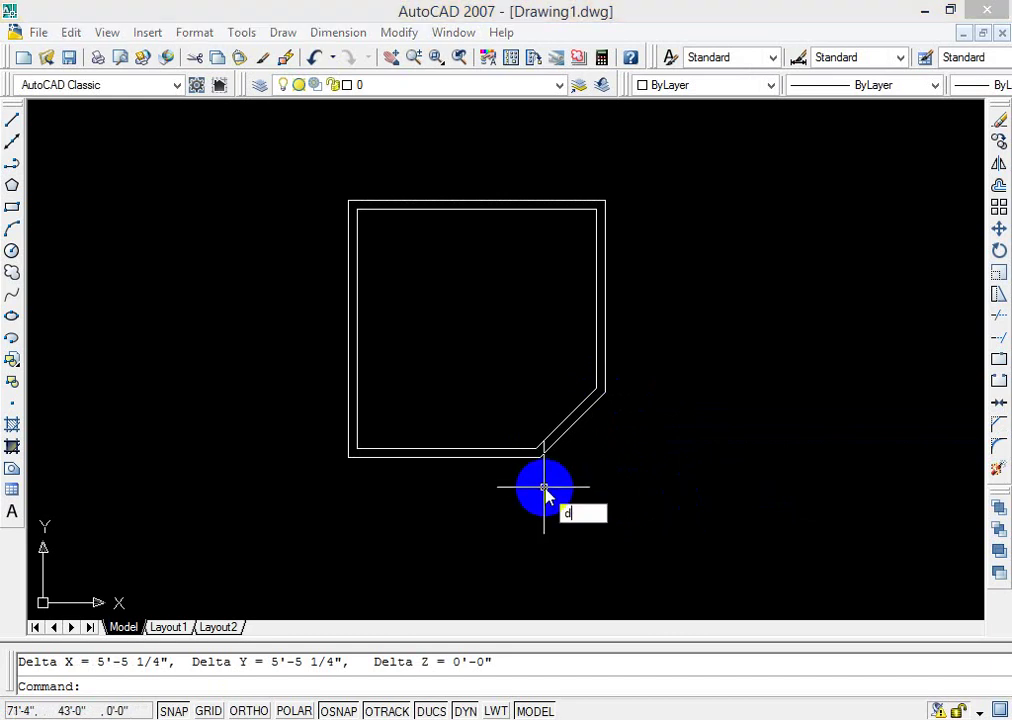
{"action": "type", "text": "i"}
{"action": "key", "text": "Return"}
{"action": "left_click", "coordinate": [537, 448]}
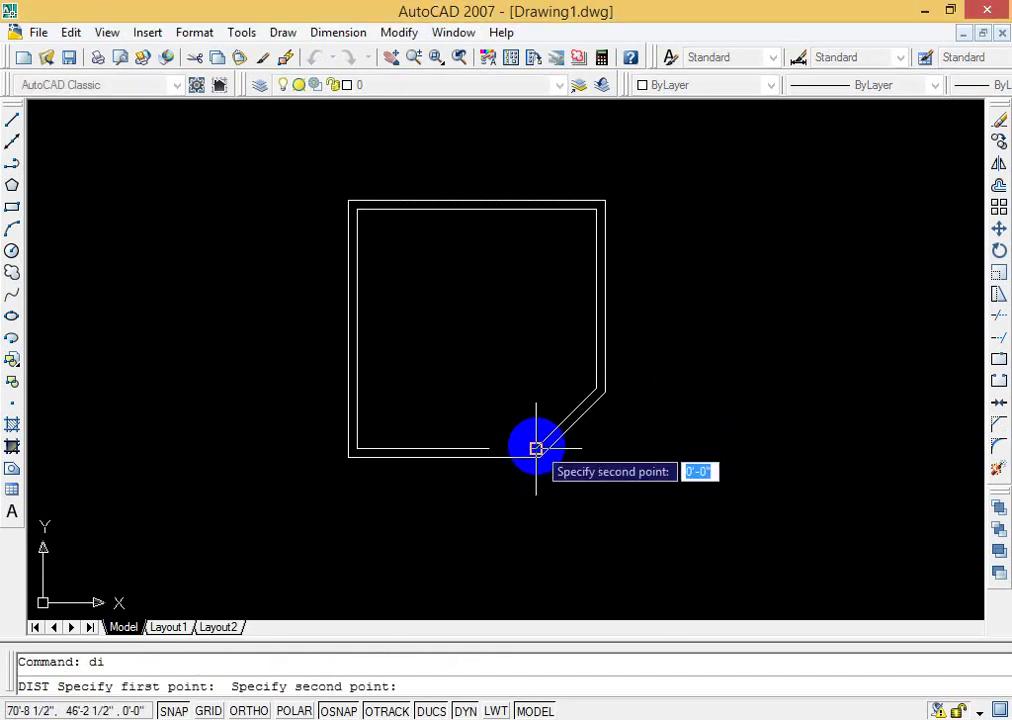
{"action": "left_click", "coordinate": [596, 388]}
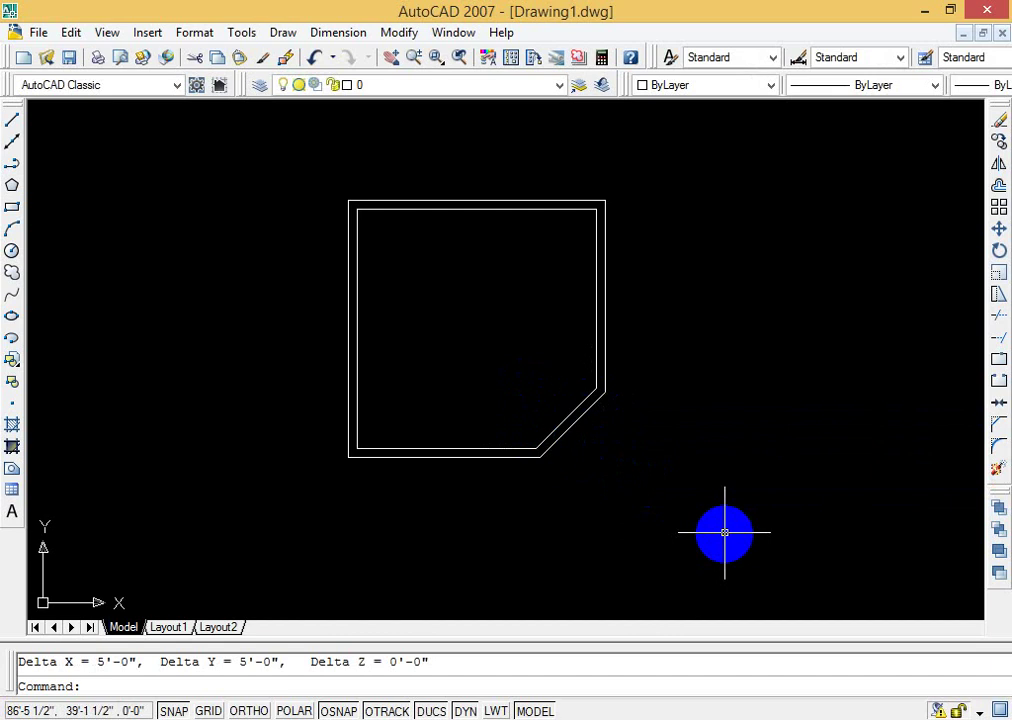
{"action": "key", "text": "Escape"}
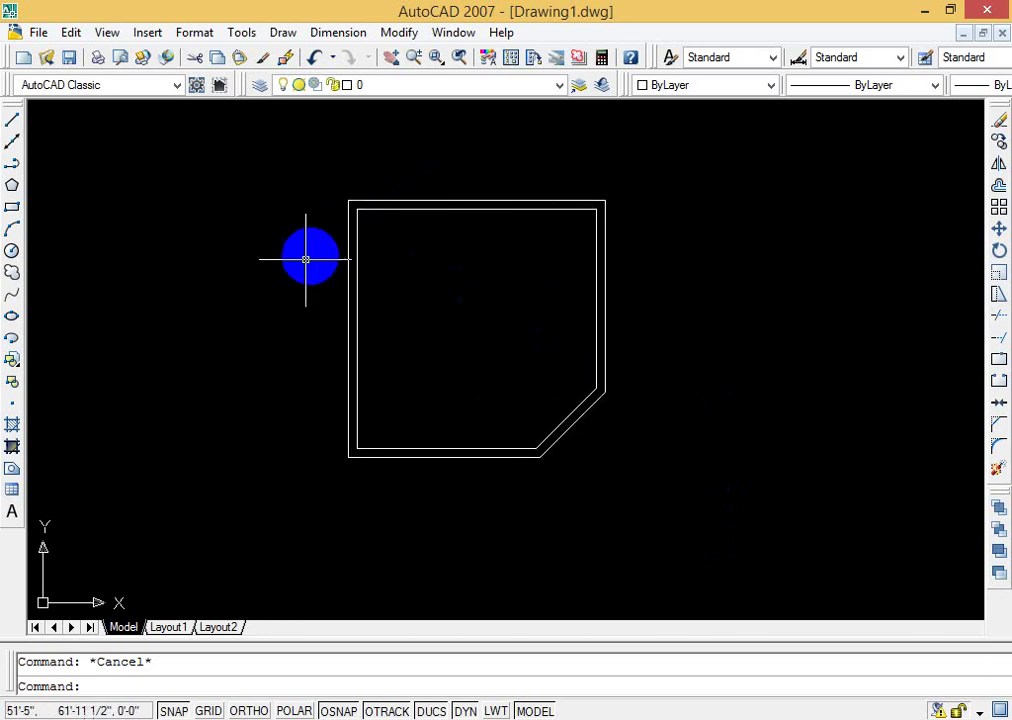
{"action": "type", "text": "rec"}
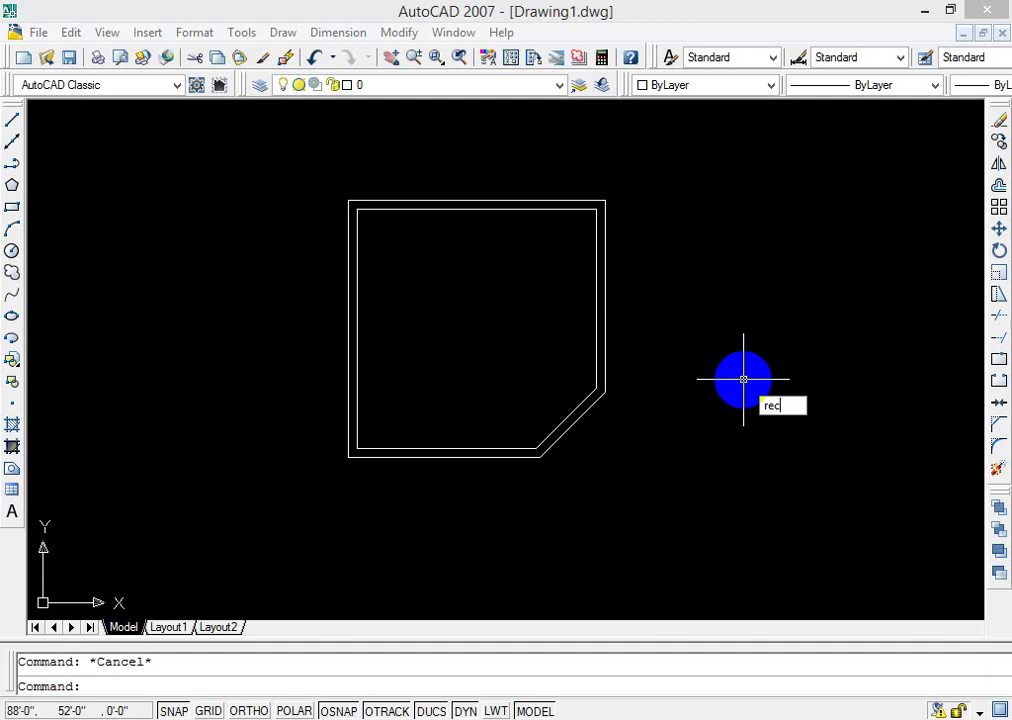
{"action": "key", "text": "Return"}
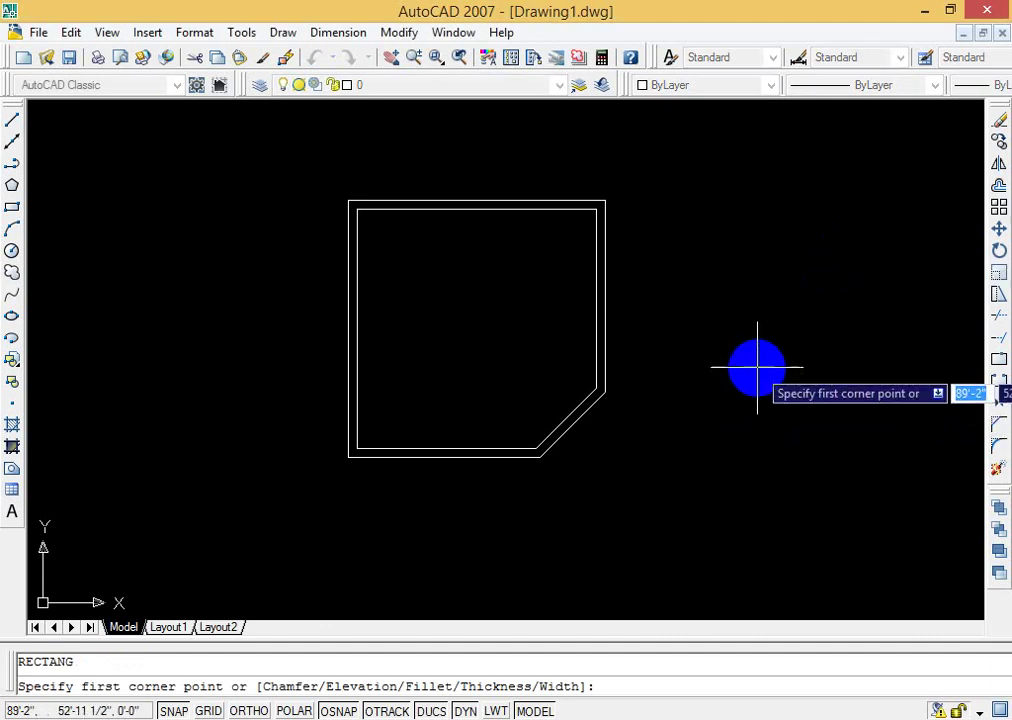
{"action": "left_click", "coordinate": [757, 367]}
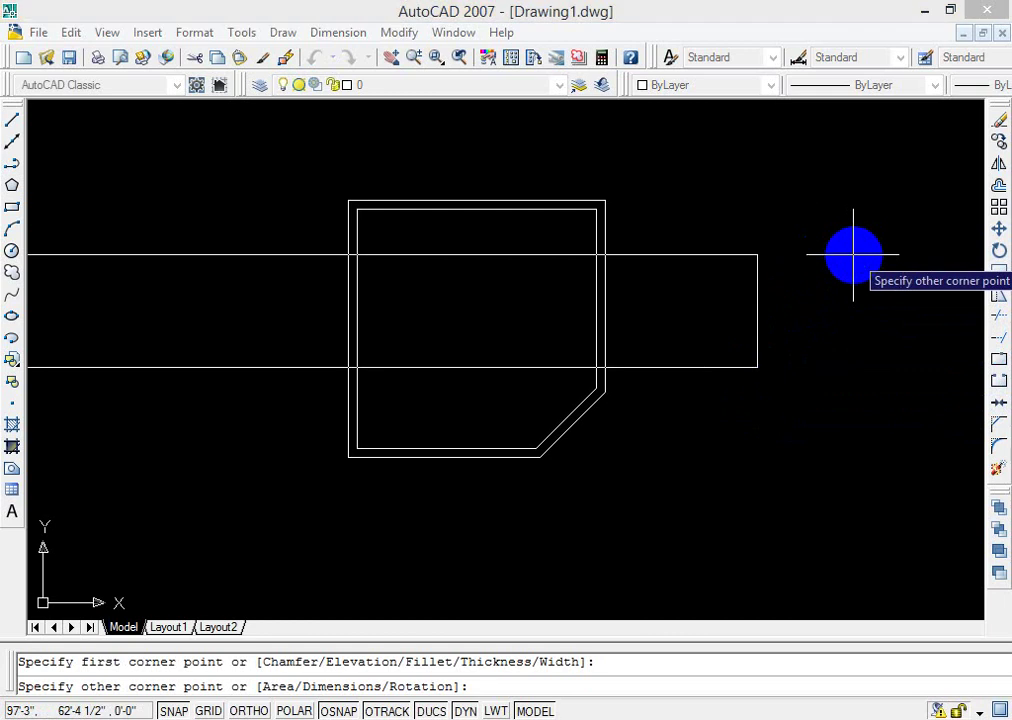
{"action": "type", "text": "@10',10'"}
{"action": "key", "text": "Return"}
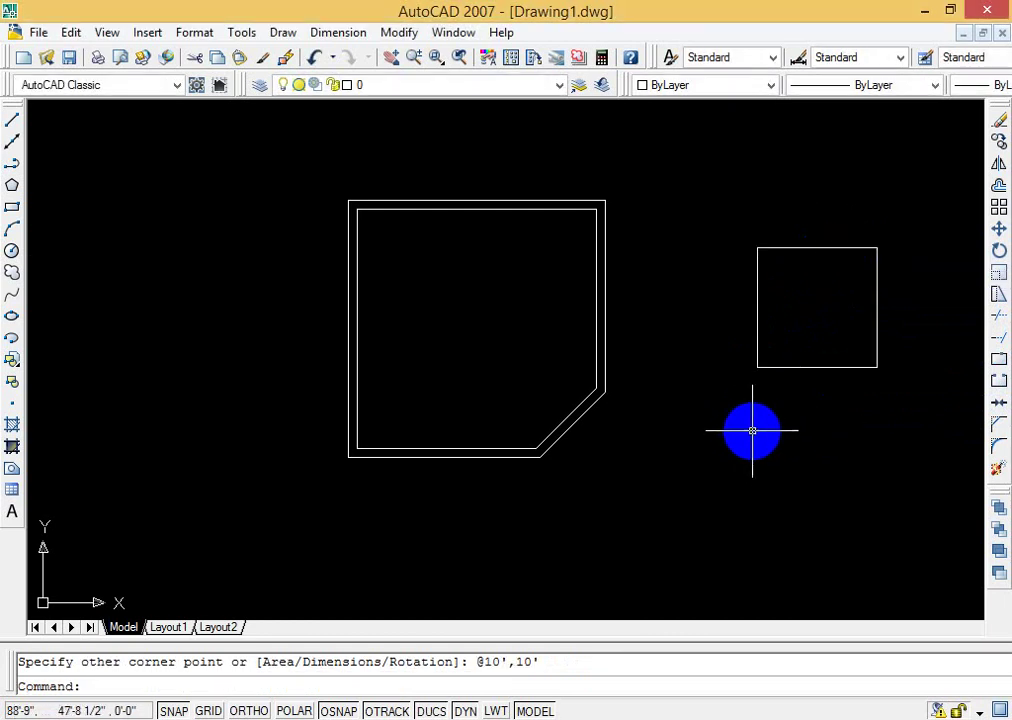
- Fillet the rectangle's left and top edges with a 5' radius
{"action": "type", "text": "f"}
{"action": "key", "text": "Return"}
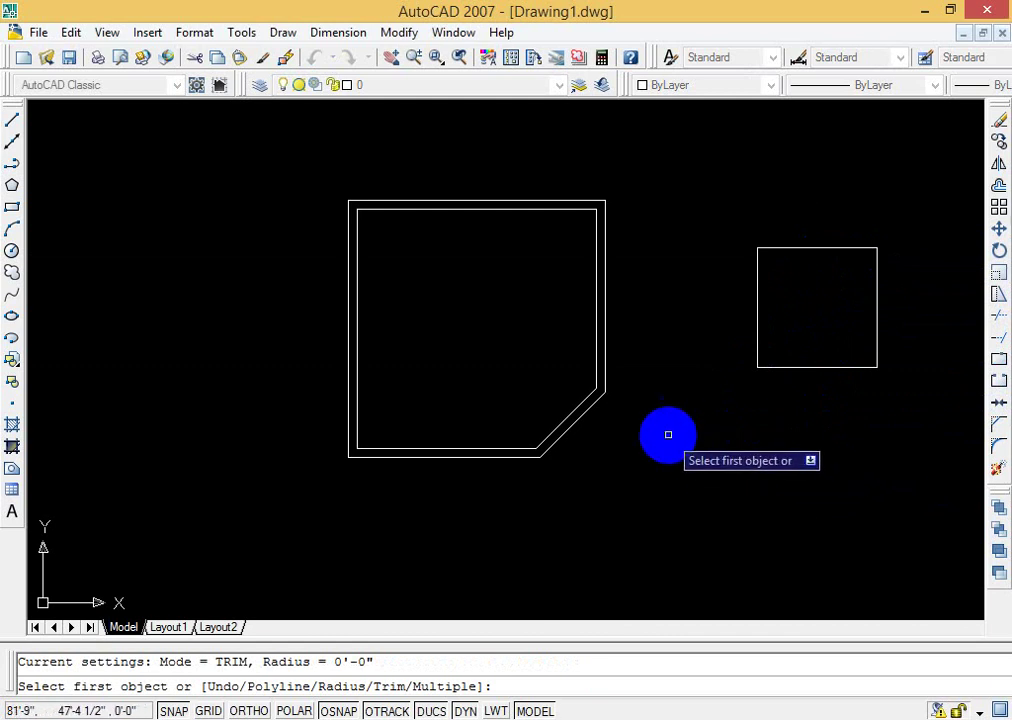
{"action": "type", "text": "r"}
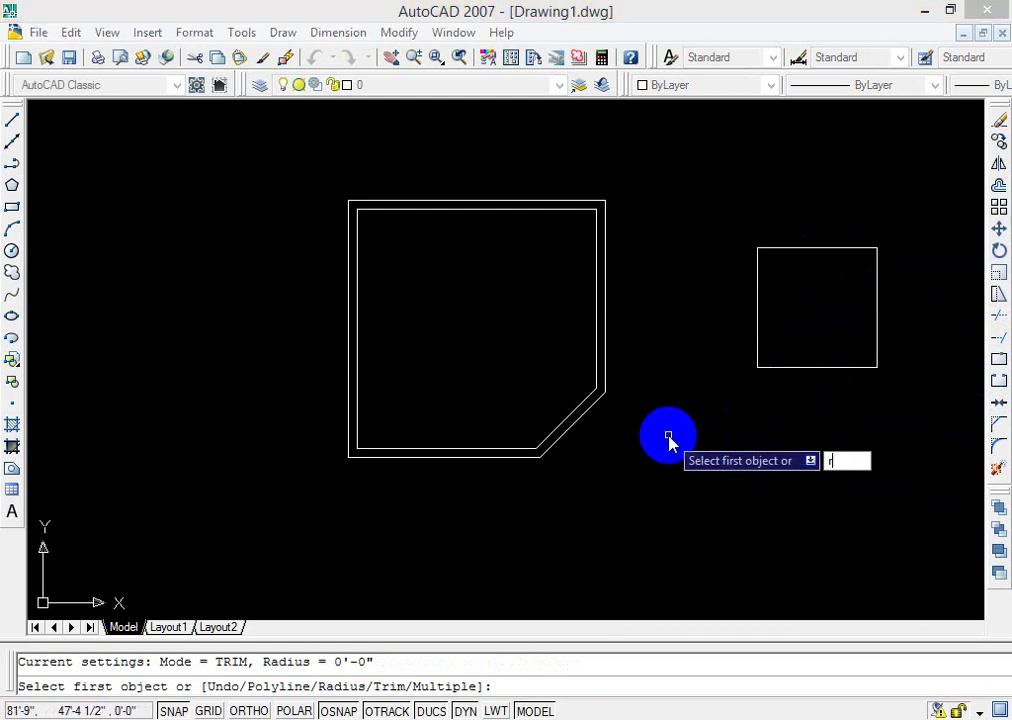
{"action": "key", "text": "Return"}
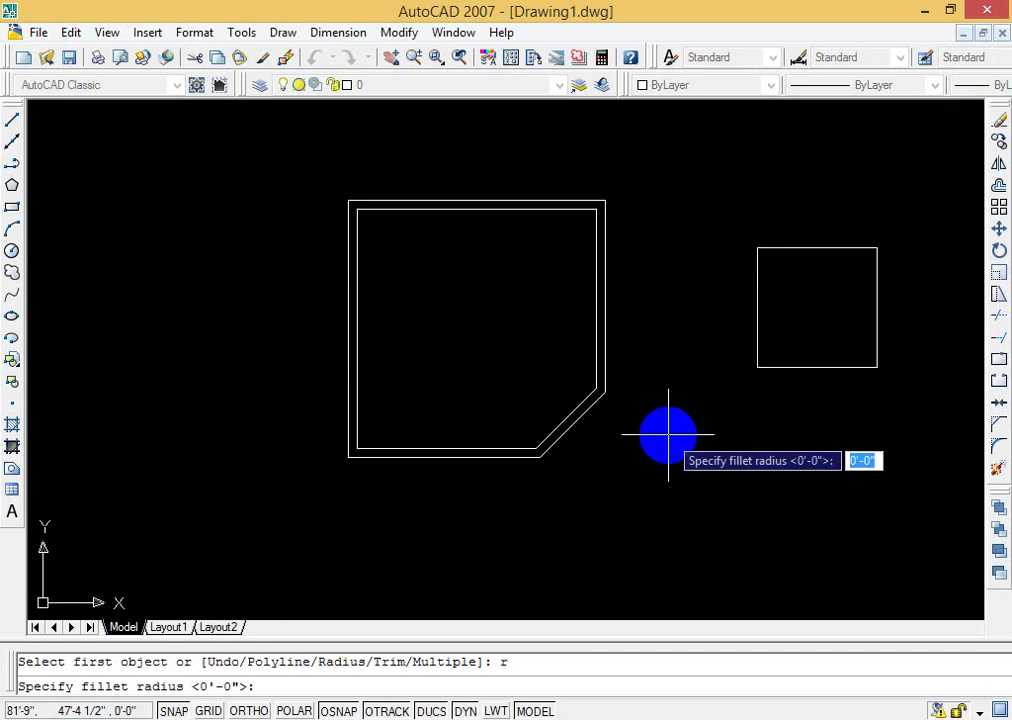
{"action": "type", "text": "5'"}
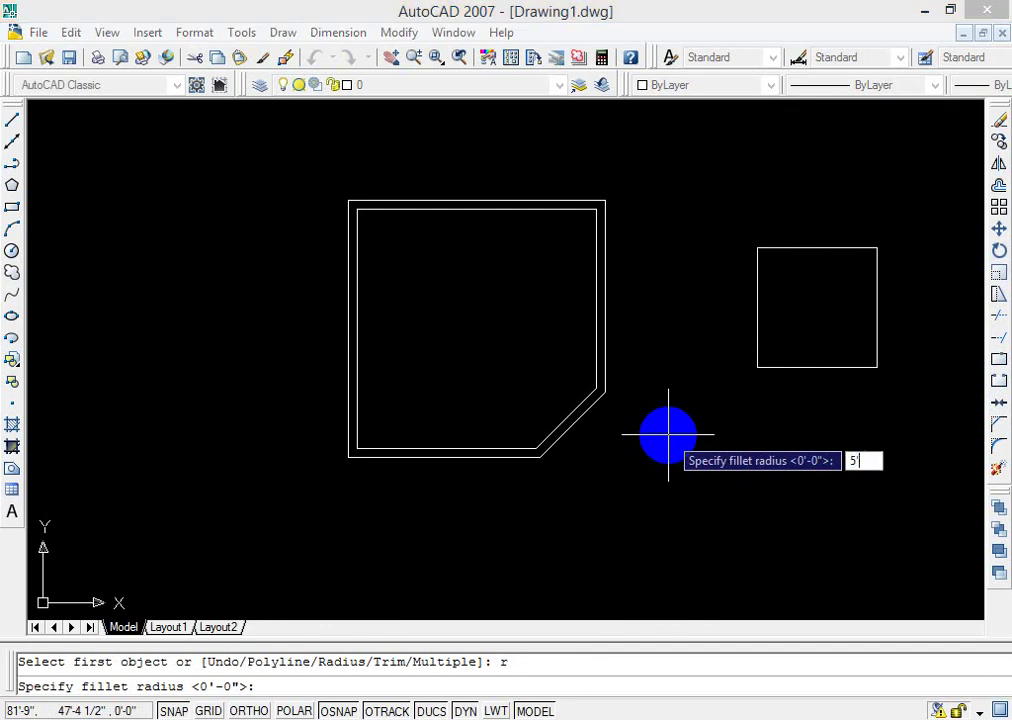
{"action": "key", "text": "Return"}
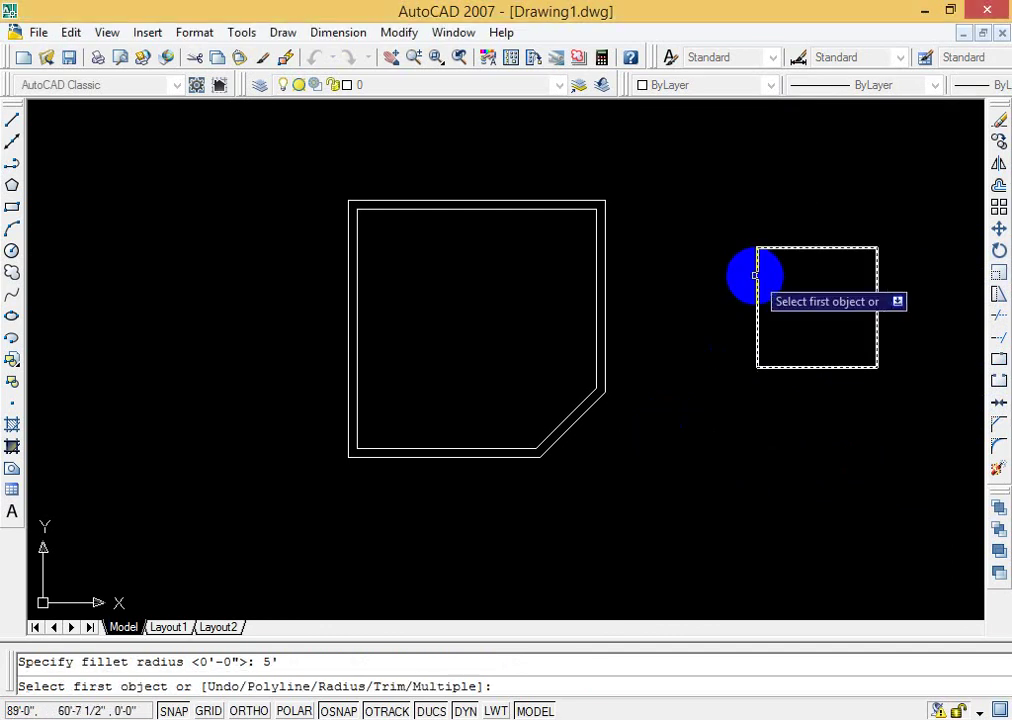
{"action": "left_click", "coordinate": [757, 274]}
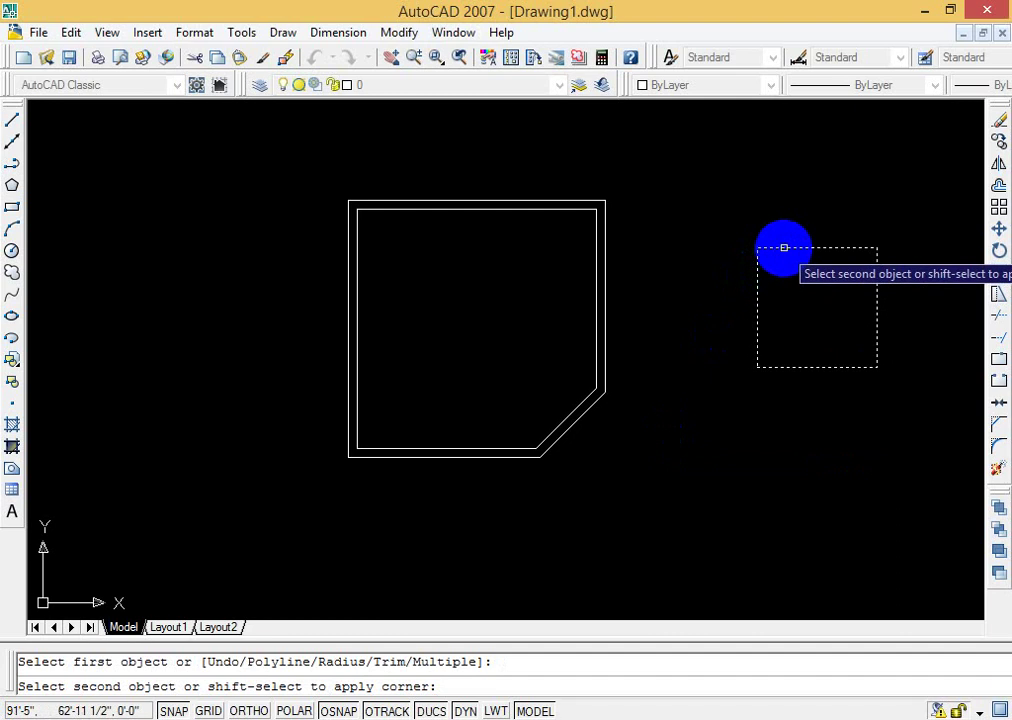
{"action": "left_click", "coordinate": [781, 248]}
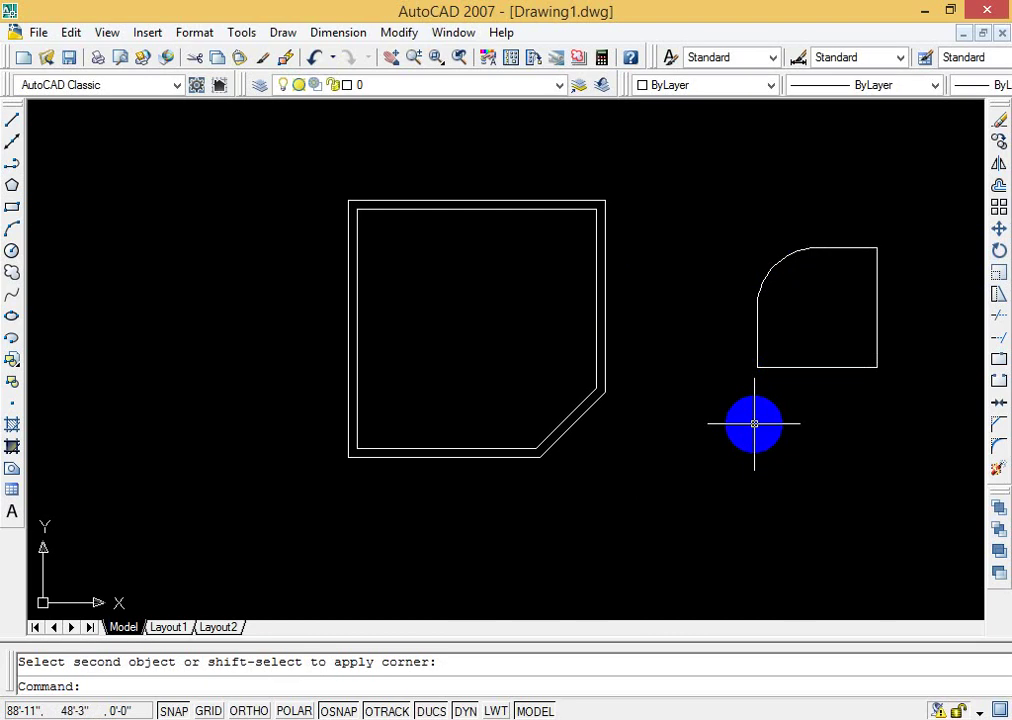
{"action": "type", "text": "di"}
{"action": "key", "text": "Return"}
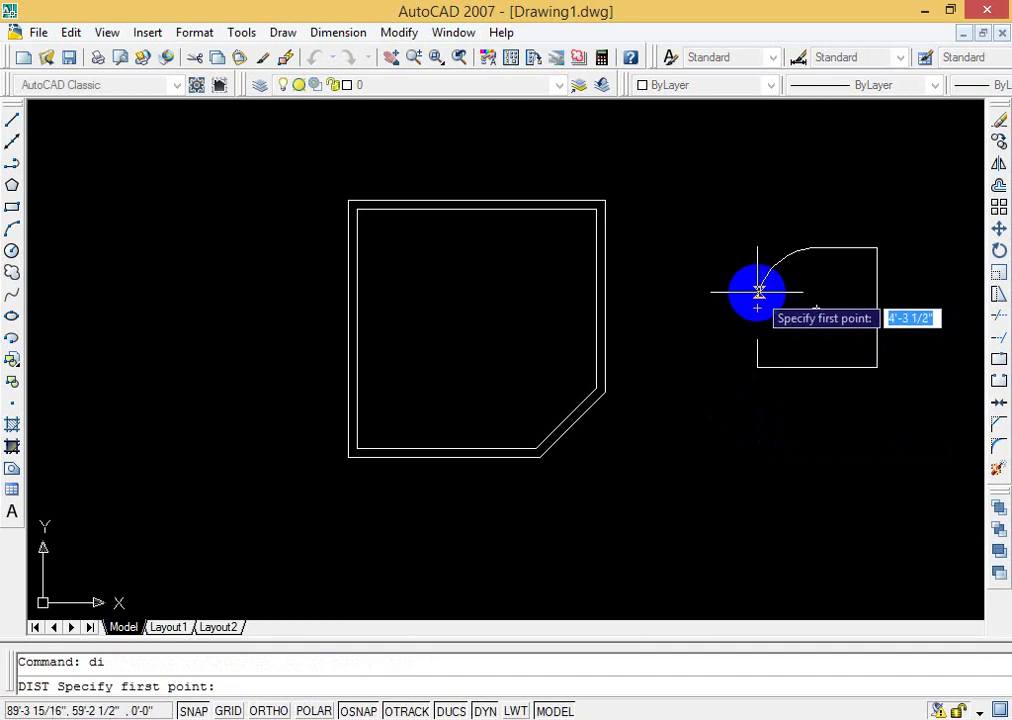
- Explode the filleted 10' rectangle with X into separate lines and an arc
{"action": "key", "text": "Escape"}
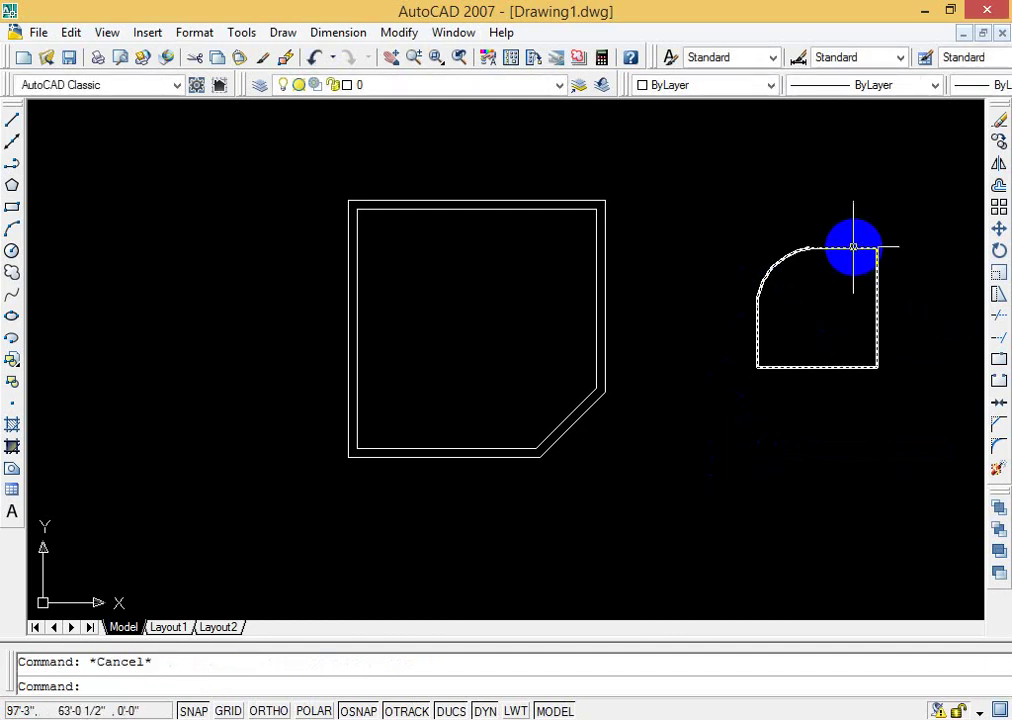
{"action": "left_click", "coordinate": [853, 246]}
{"action": "key", "text": "Escape"}
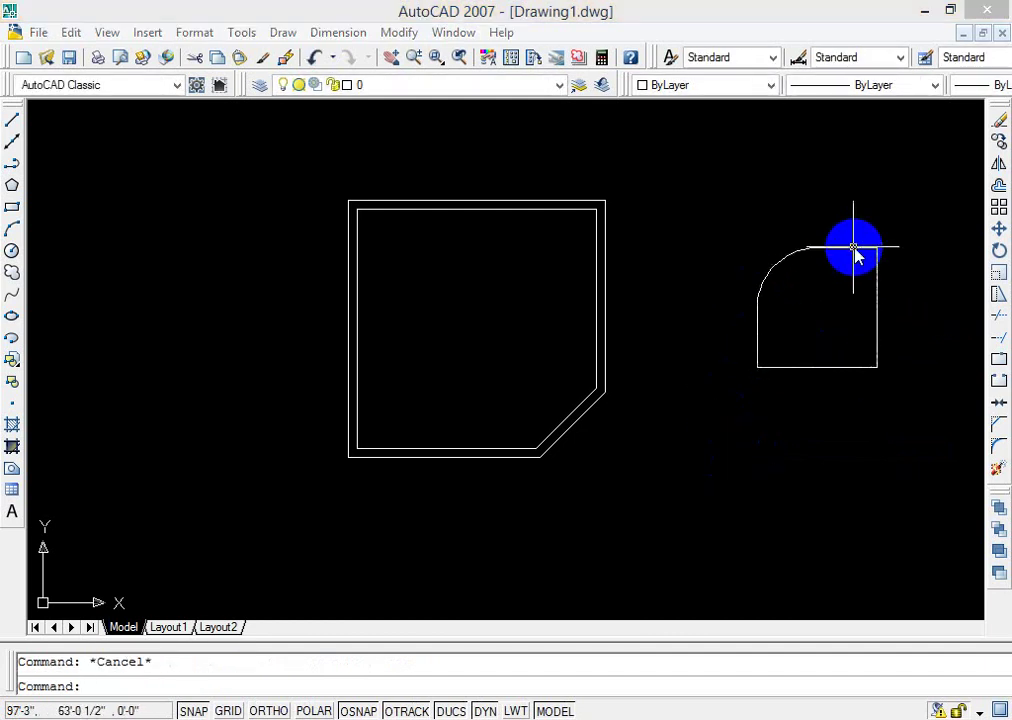
{"action": "type", "text": "x"}
{"action": "key", "text": "Return"}
{"action": "left_click", "coordinate": [864, 252]}
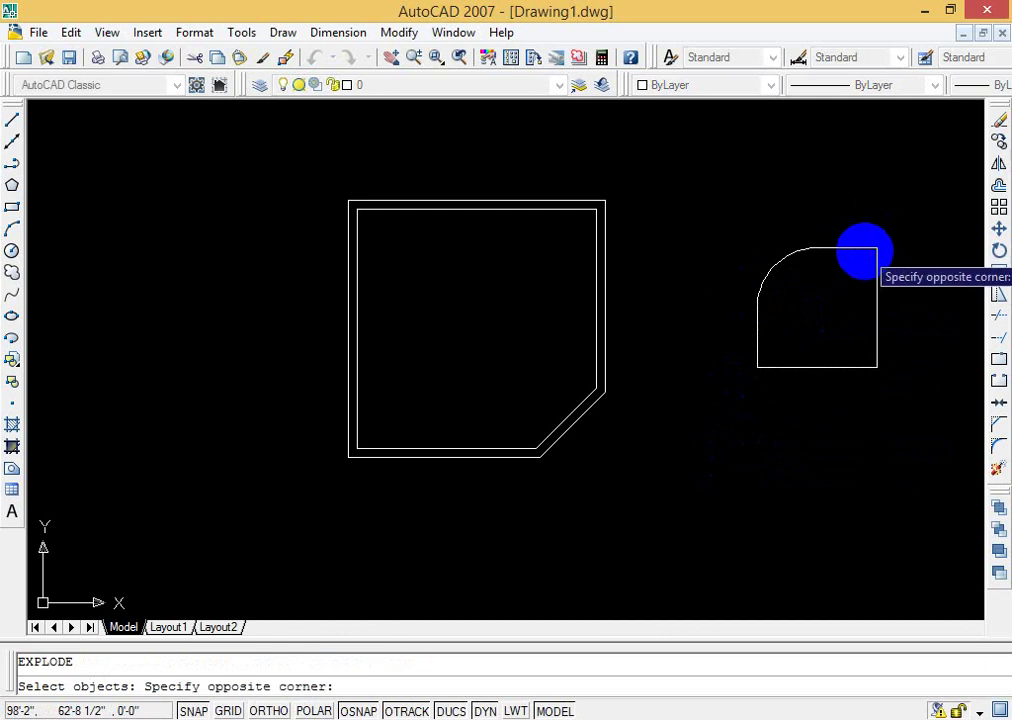
{"action": "left_click", "coordinate": [856, 242]}
{"action": "key", "text": "Return"}
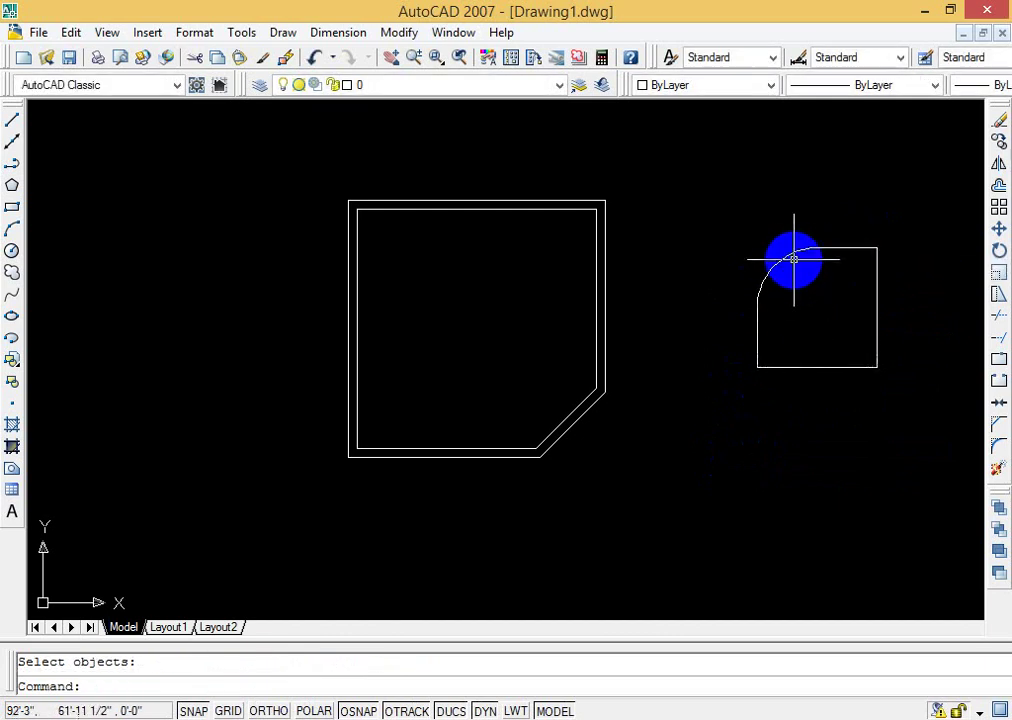
{"action": "type", "text": "d"}
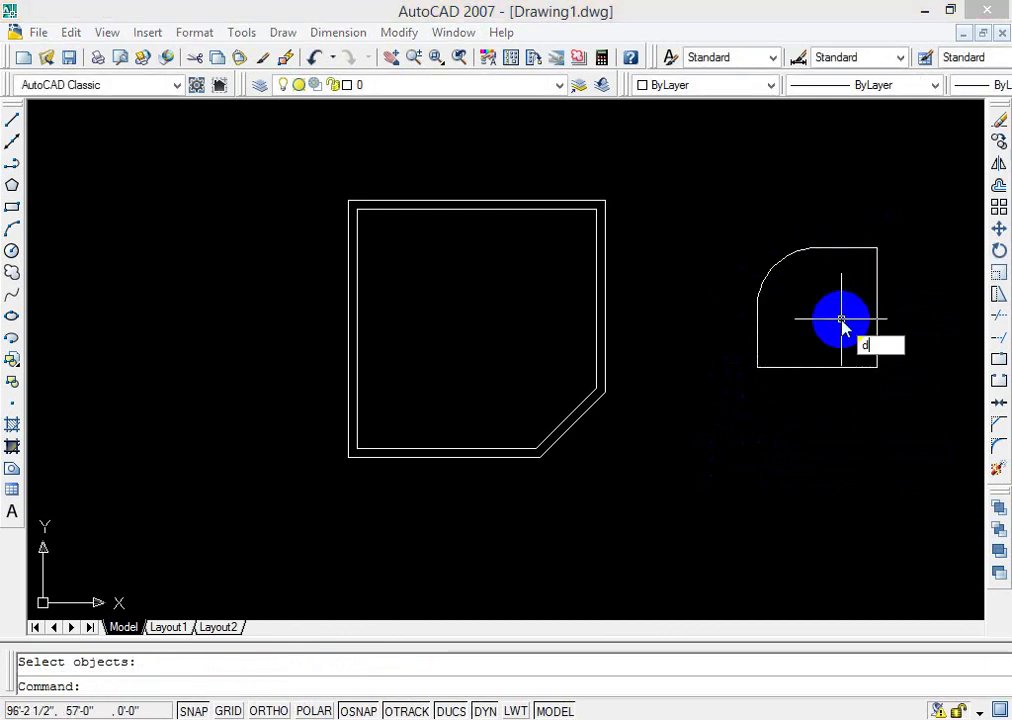
{"action": "type", "text": "o"}
{"action": "key", "text": "BackSpace"}
{"action": "type", "text": "i"}
{"action": "key", "text": "Return"}
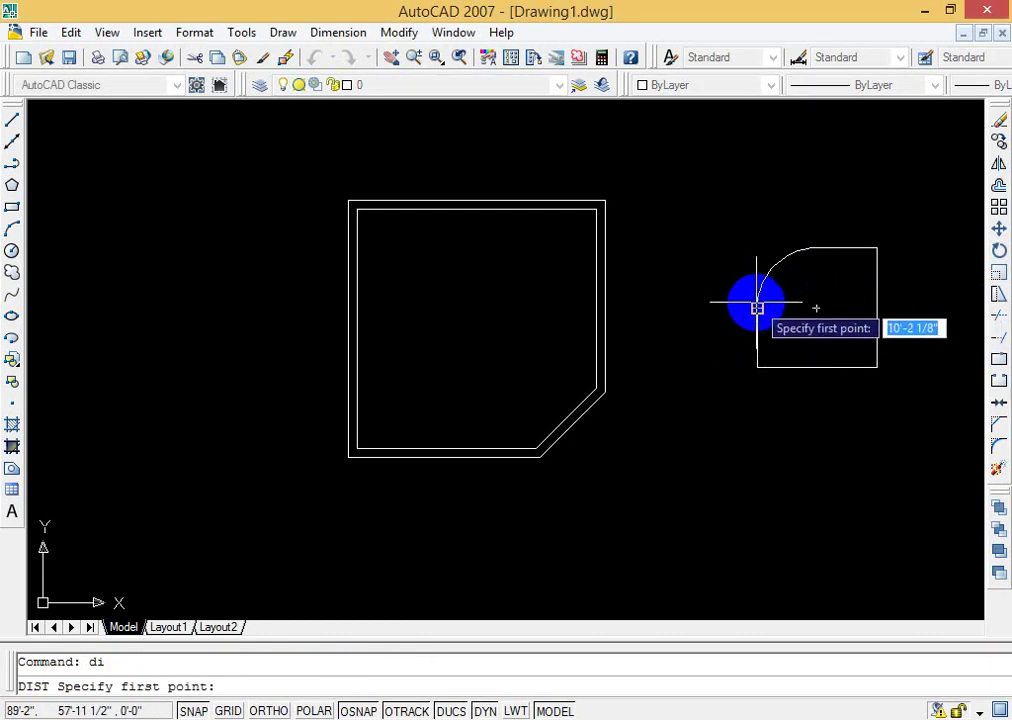
{"action": "left_click", "coordinate": [757, 308]}
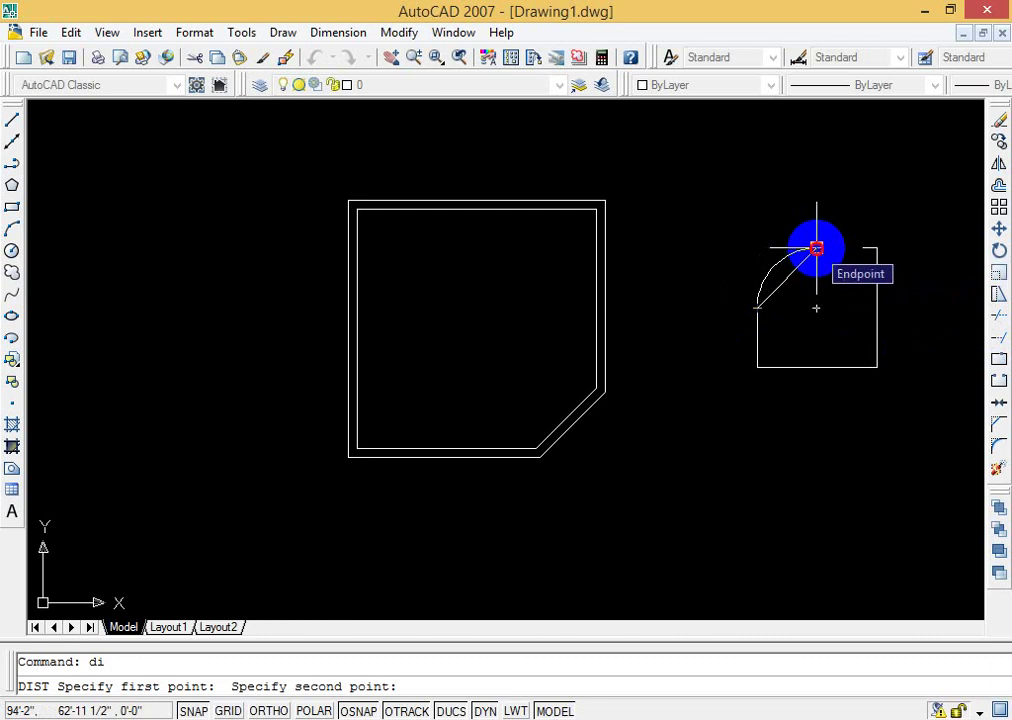
{"action": "left_click", "coordinate": [816, 248]}
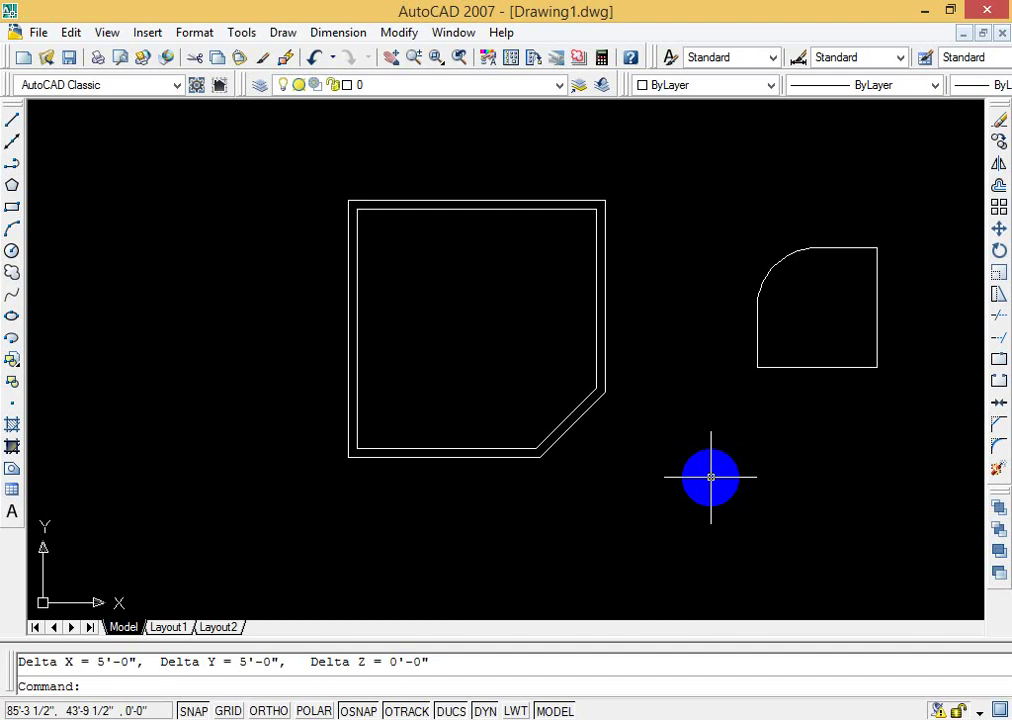
- Fillet the bottom-right corner with a 10' radius, then undo the oversized result
{"action": "type", "text": "f"}
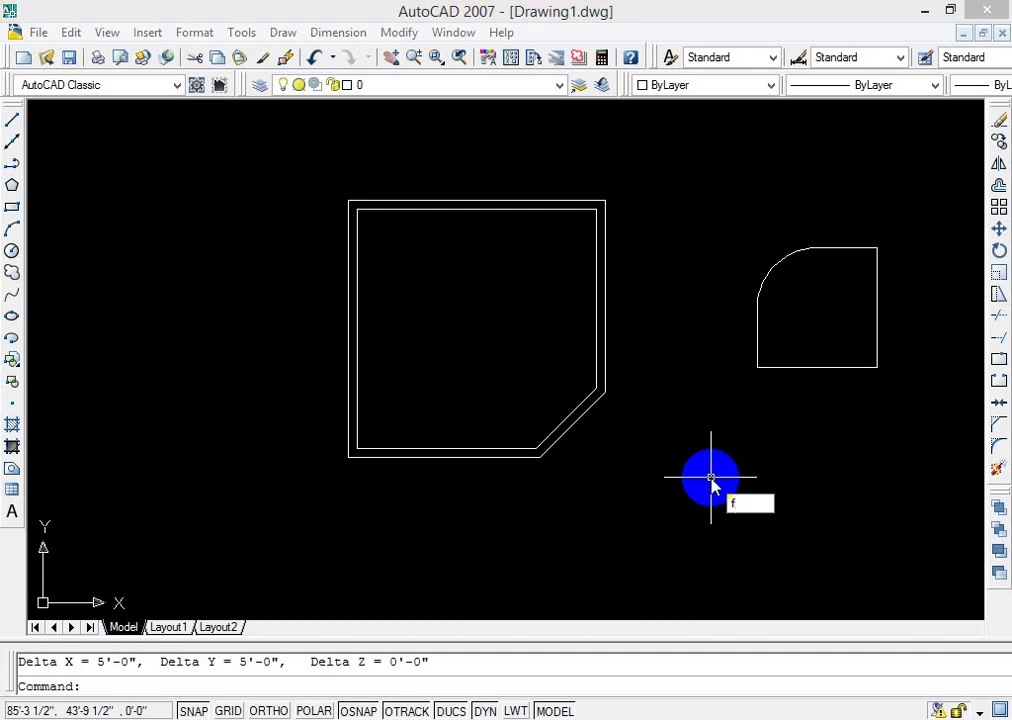
{"action": "key", "text": "Return"}
{"action": "type", "text": "r"}
{"action": "key", "text": "Return"}
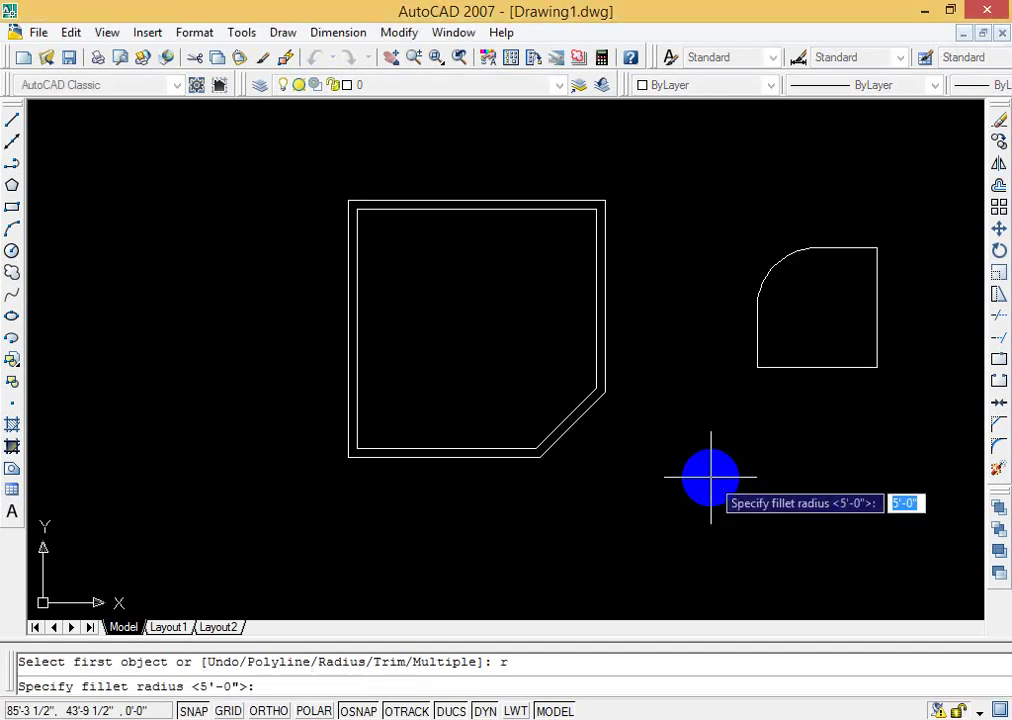
{"action": "type", "text": "10"}
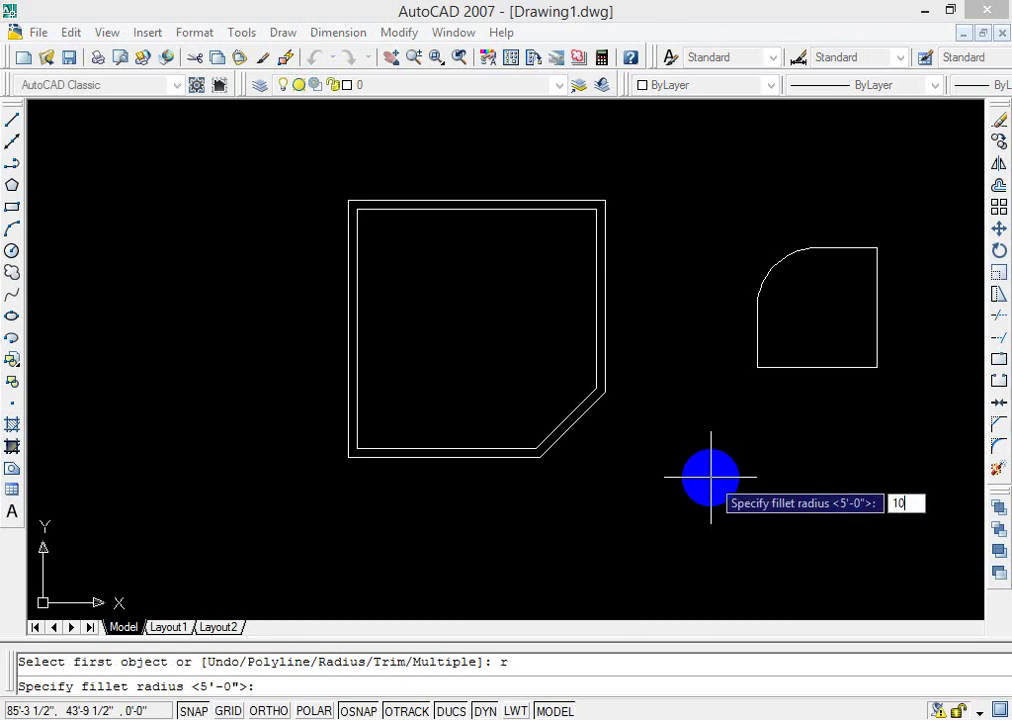
{"action": "type", "text": "'"}
{"action": "key", "text": "Return"}
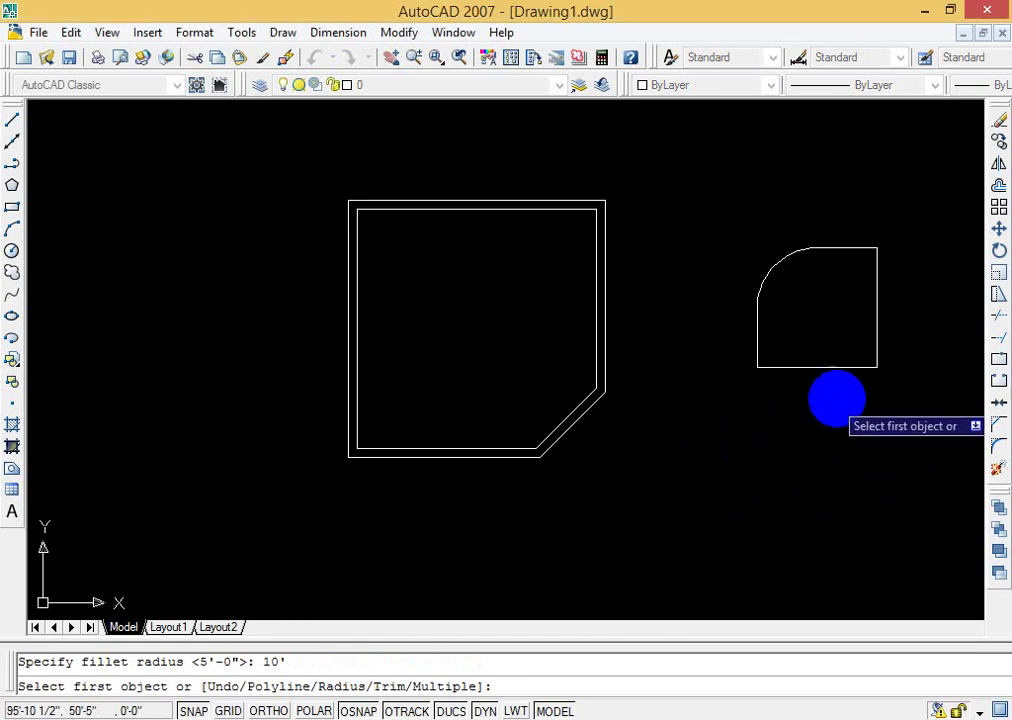
{"action": "left_click", "coordinate": [847, 367]}
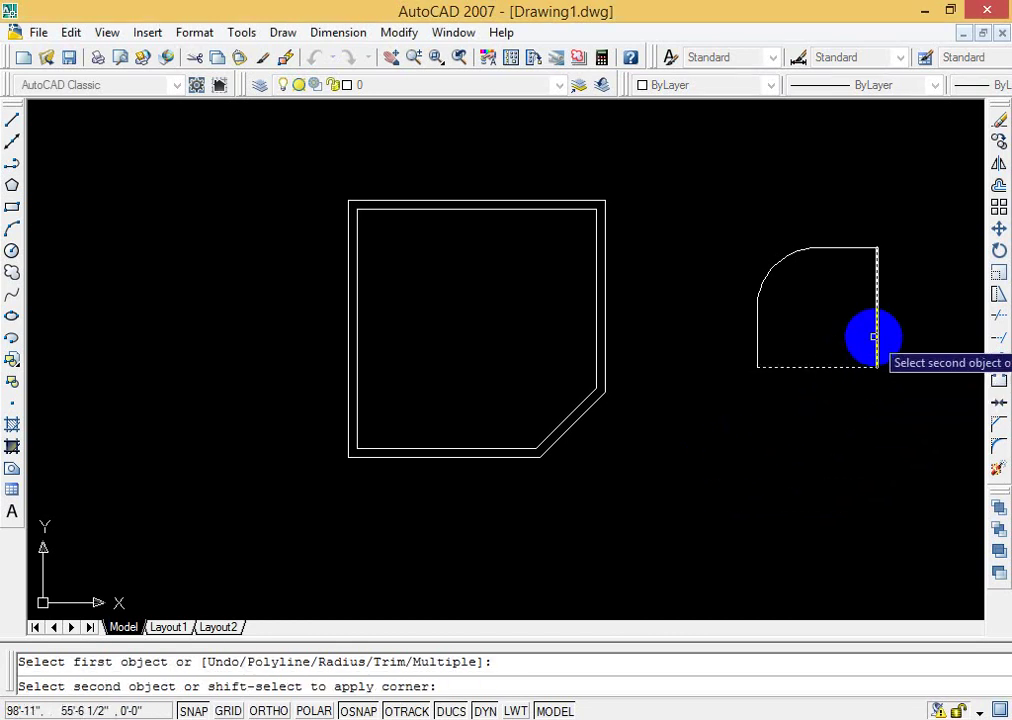
{"action": "left_click", "coordinate": [877, 332]}
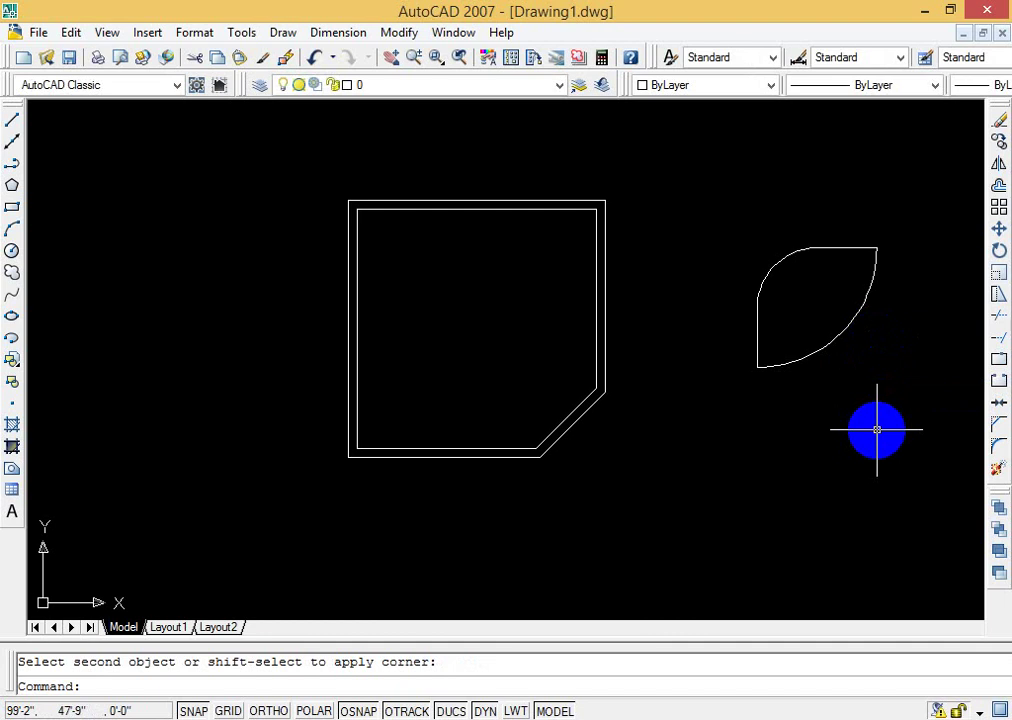
{"action": "key", "text": "ctrl+z"}
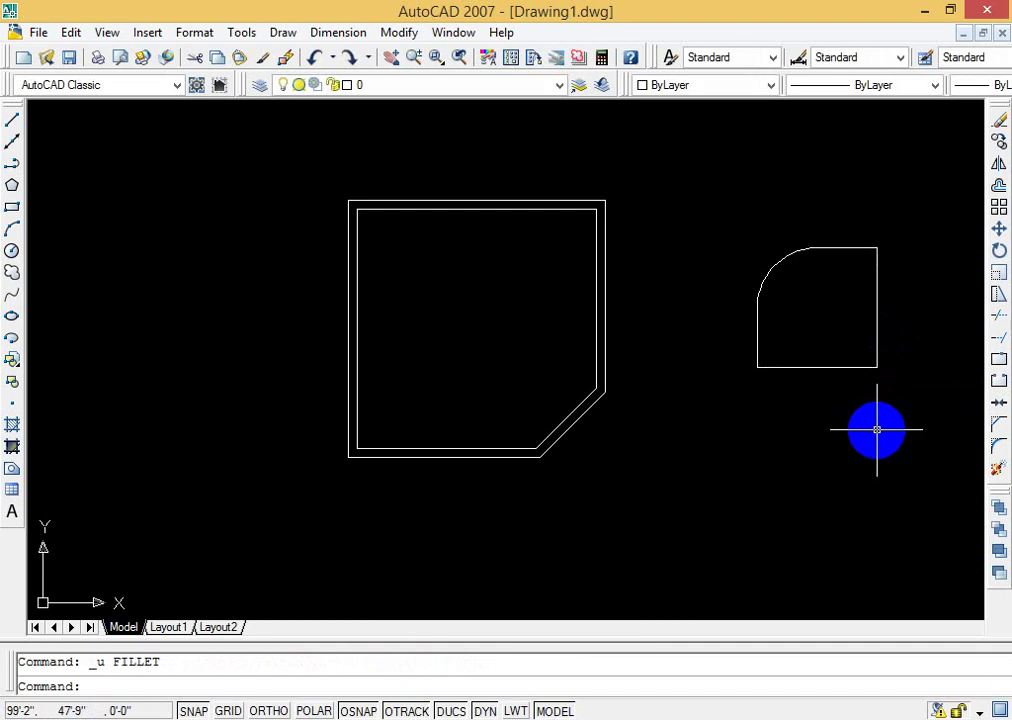
- Fillet the right rectangle's bottom and right edges with an 11' radius
{"action": "type", "text": "d"}
{"action": "key", "text": "BackSpace"}
{"action": "type", "text": "f"}
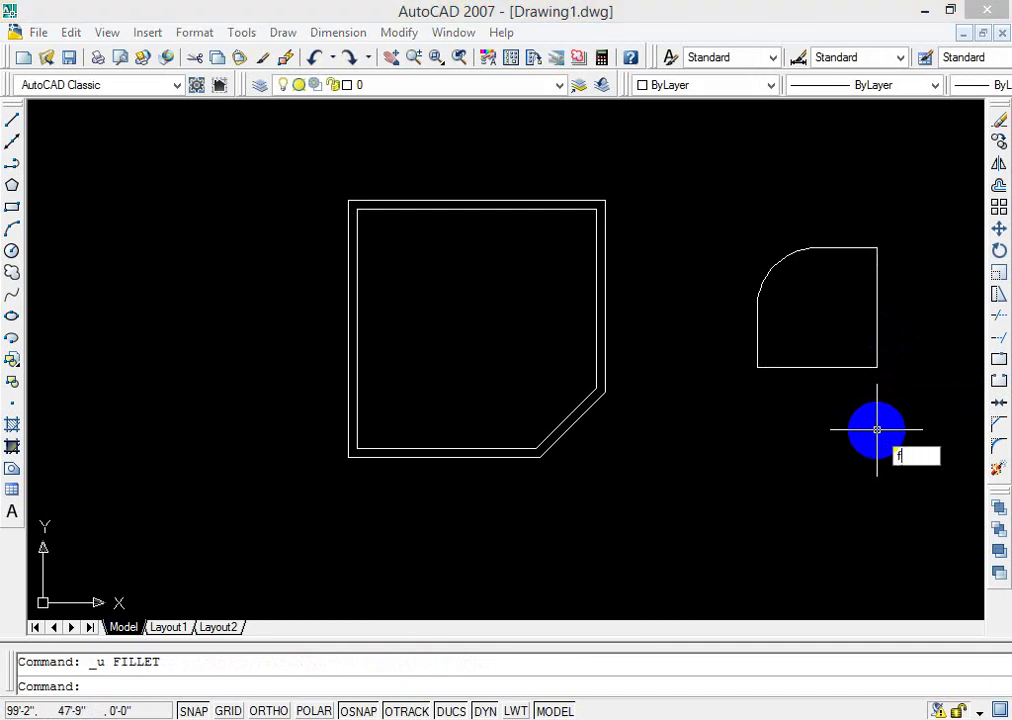
{"action": "key", "text": "Return"}
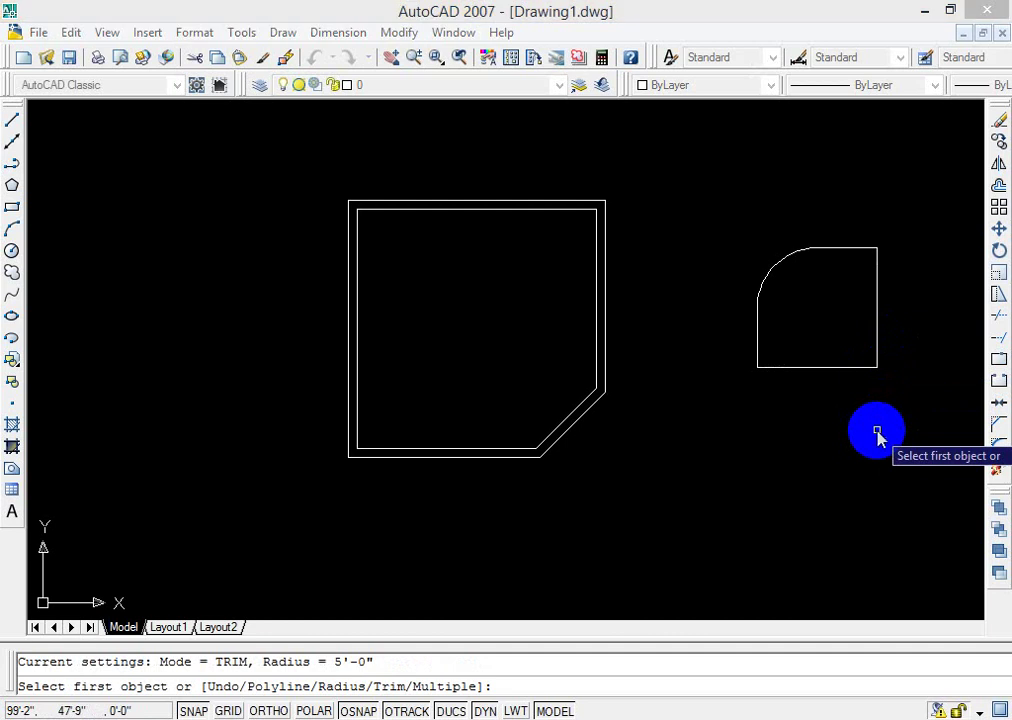
{"action": "type", "text": "r"}
{"action": "key", "text": "Return"}
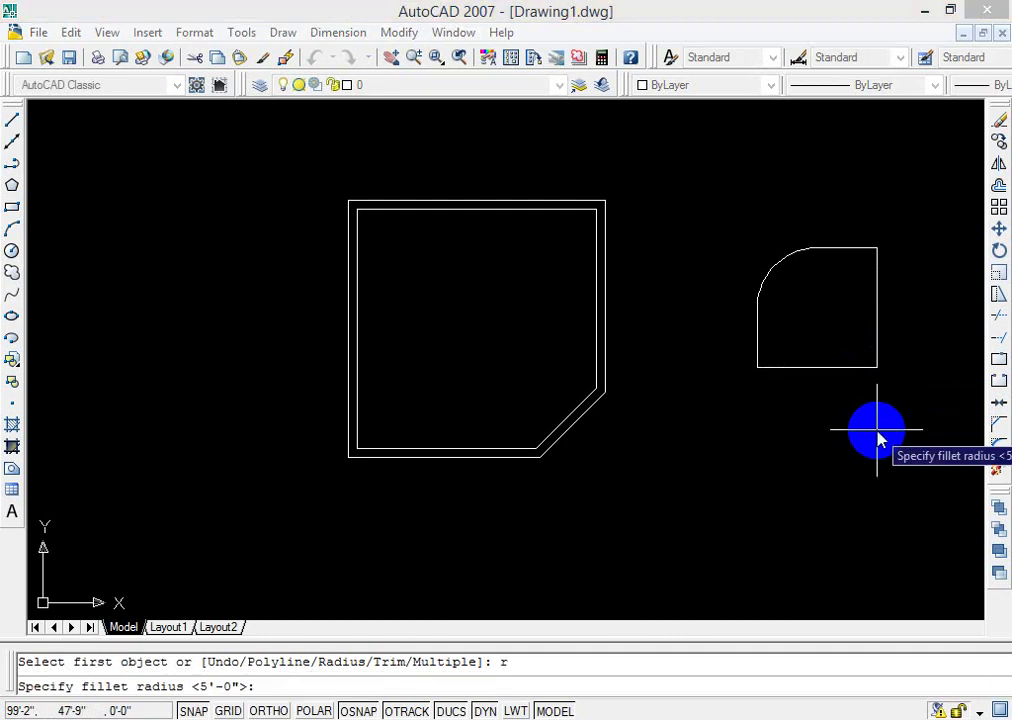
{"action": "type", "text": "11'"}
{"action": "key", "text": "Return"}
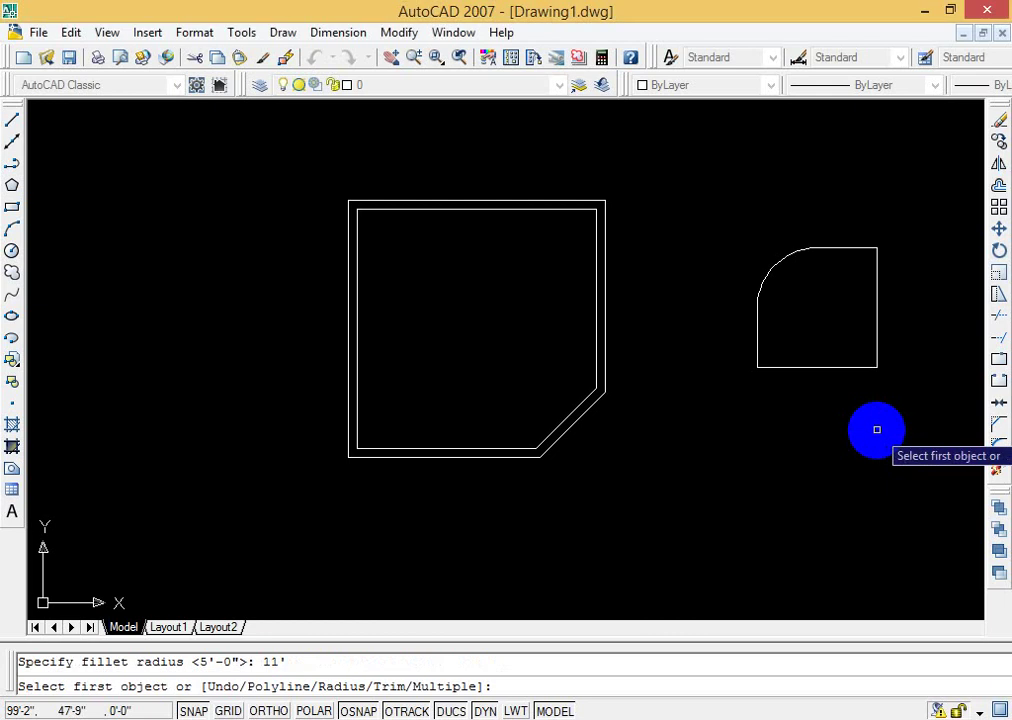
{"action": "left_click", "coordinate": [847, 366]}
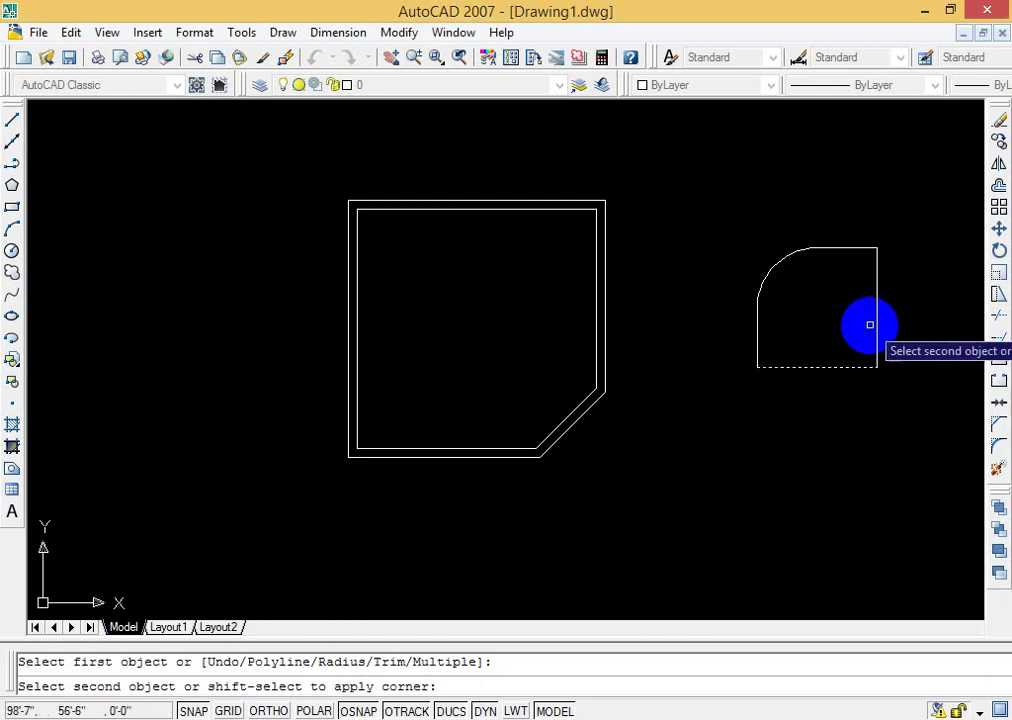
{"action": "left_click", "coordinate": [878, 315]}
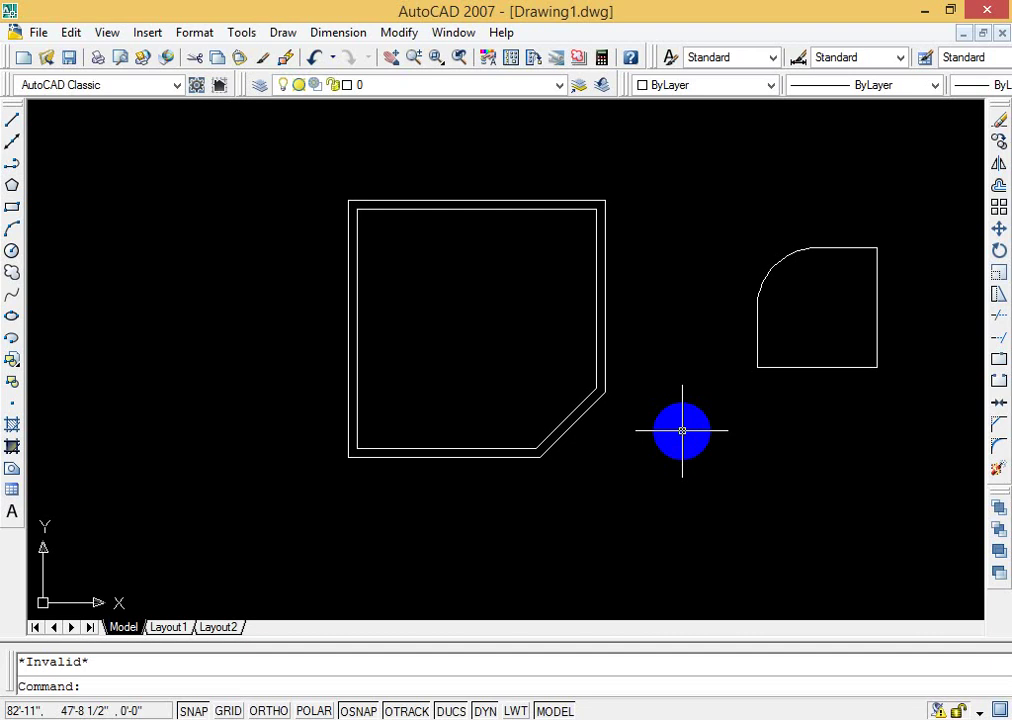
{"action": "type", "text": "cha"}
{"action": "key", "text": "Return"}
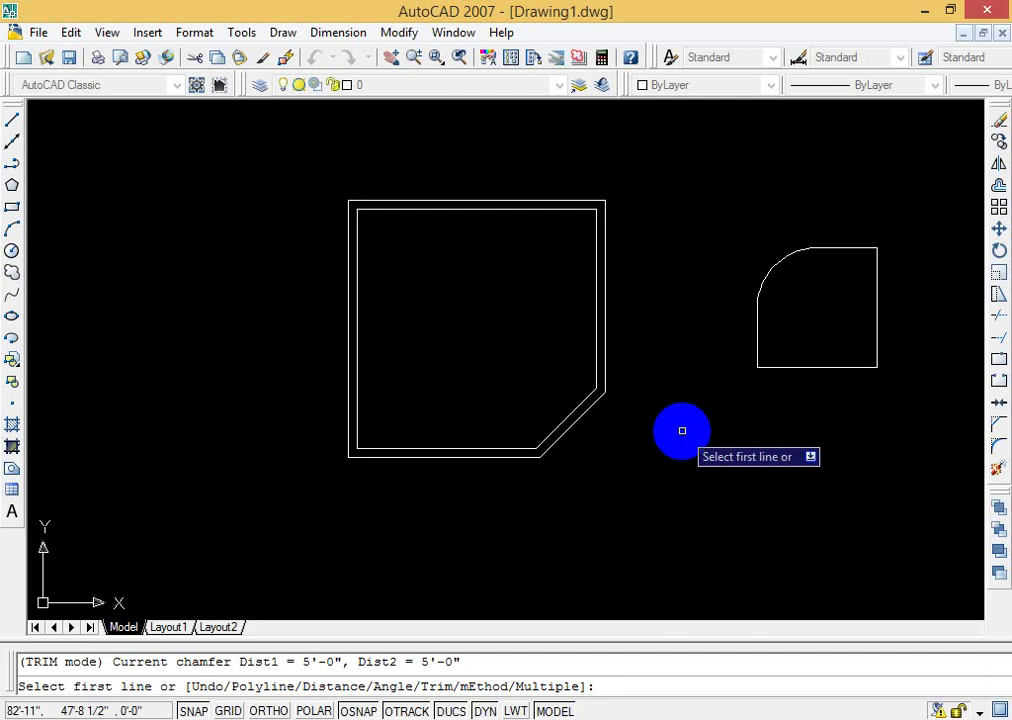
{"action": "type", "text": "d"}
{"action": "key", "text": "Return"}
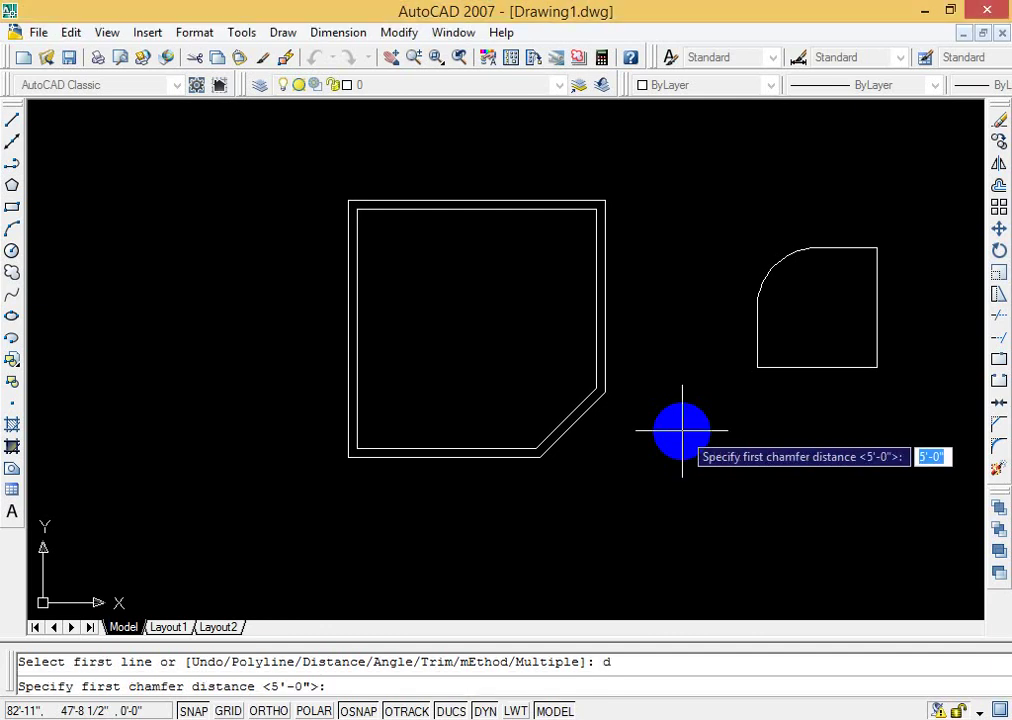
{"action": "type", "text": "10'"}
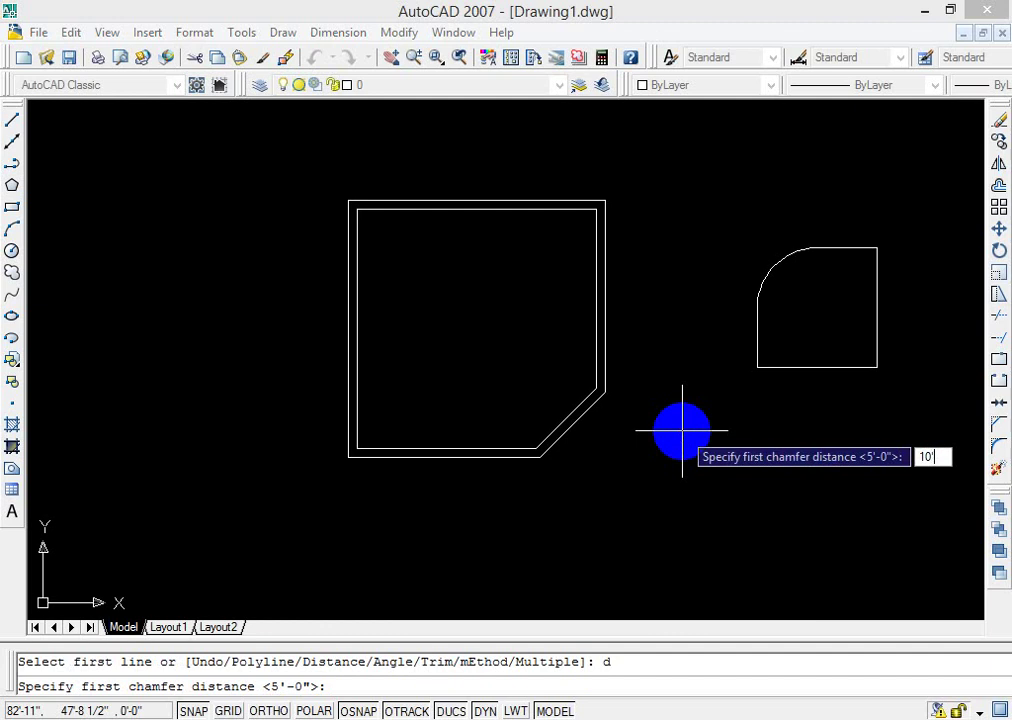
{"action": "key", "text": "Return"}
{"action": "type", "text": "10"}
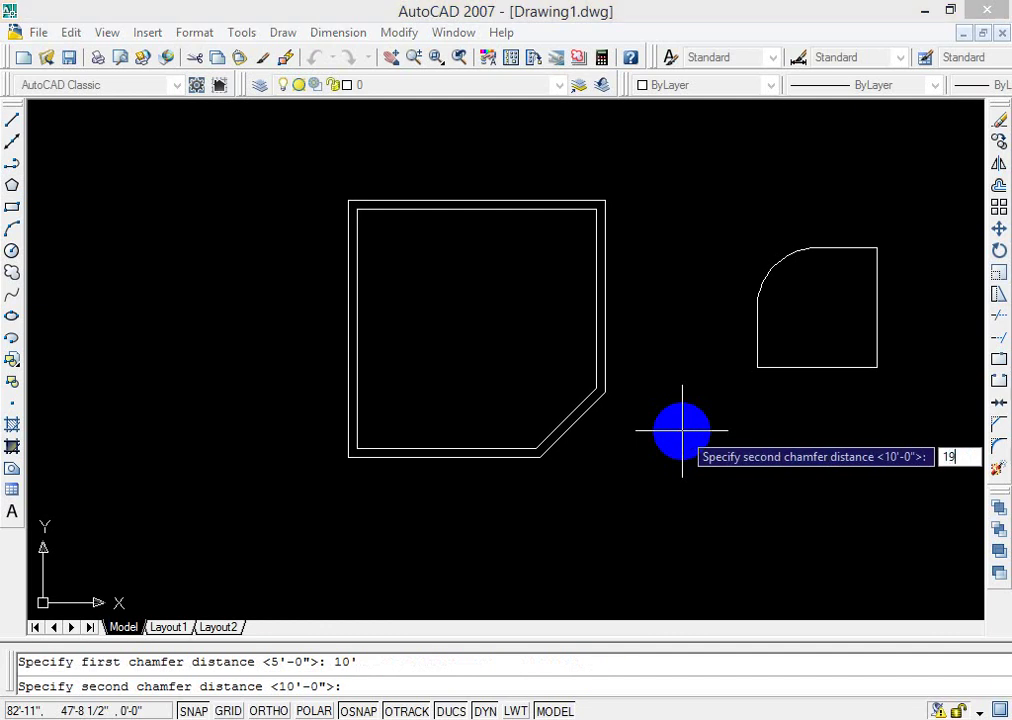
{"action": "type", "text": "'"}
{"action": "key", "text": "Return"}
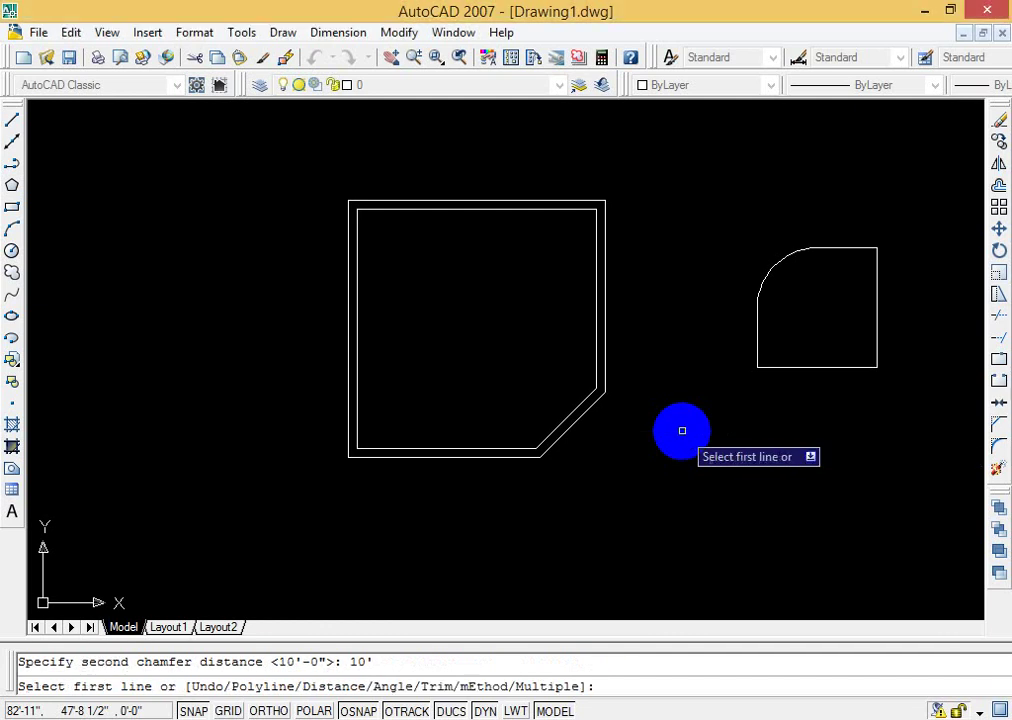
{"action": "left_click", "coordinate": [850, 367]}
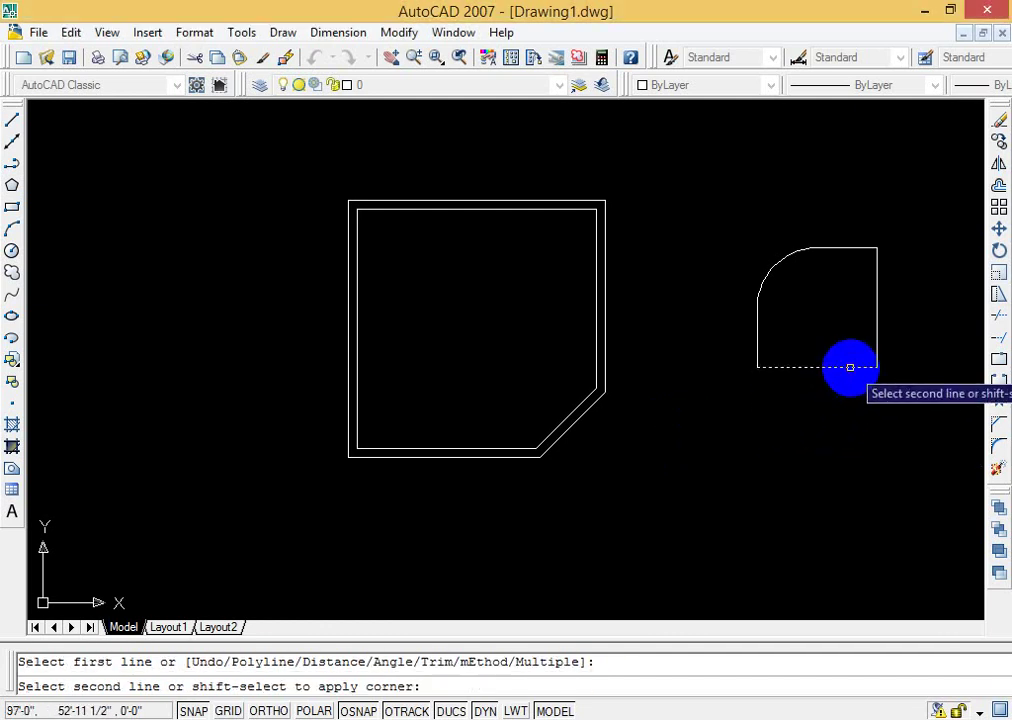
{"action": "left_click", "coordinate": [877, 309]}
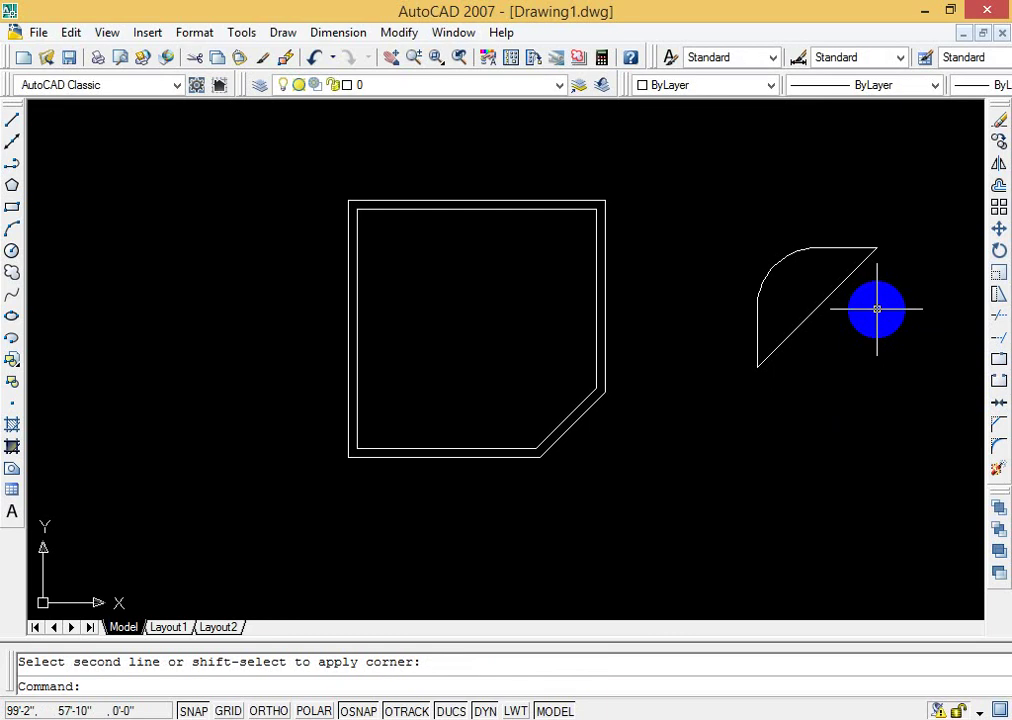
{"action": "key", "text": "ctrl+z"}
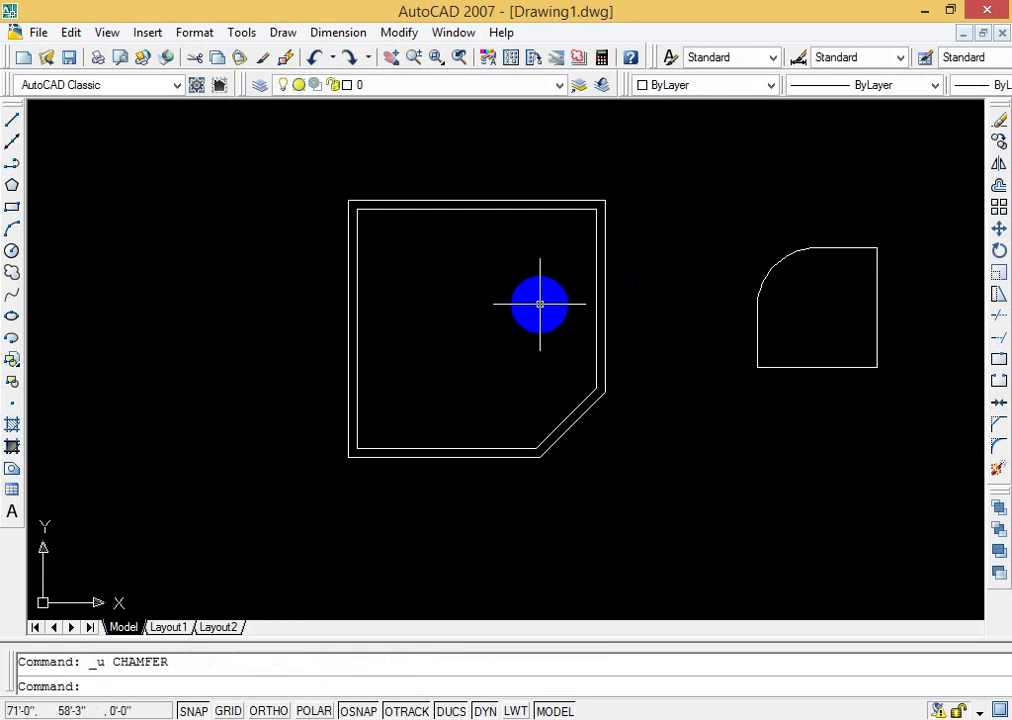
{"action": "type", "text": "cha"}
{"action": "key", "text": "Return"}
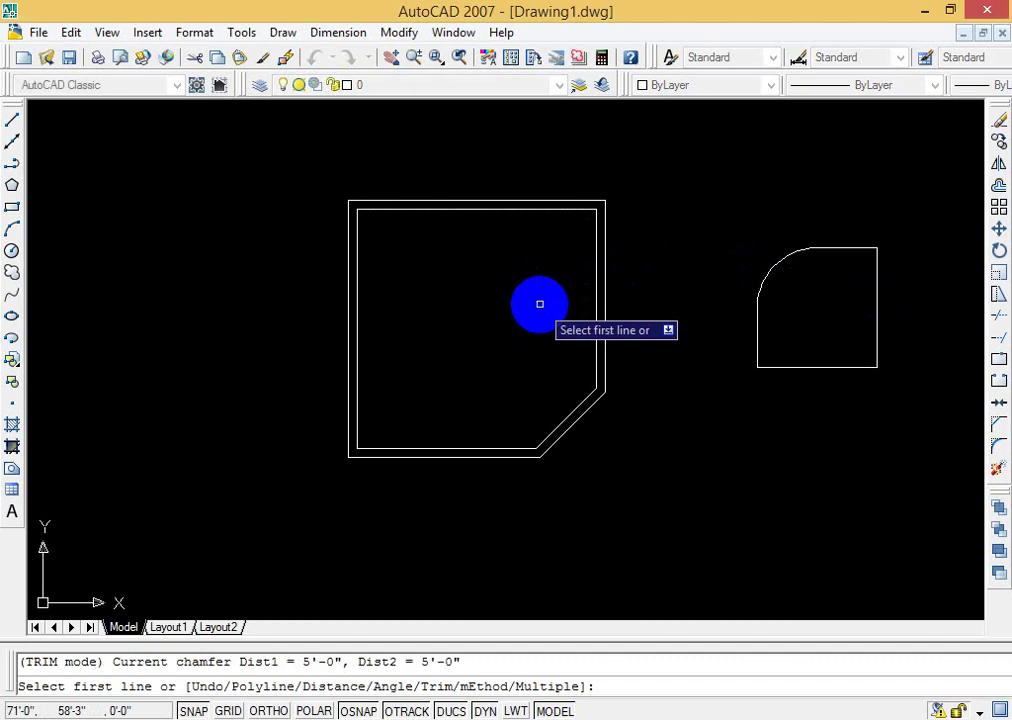
{"action": "type", "text": "d"}
{"action": "key", "text": "Return"}
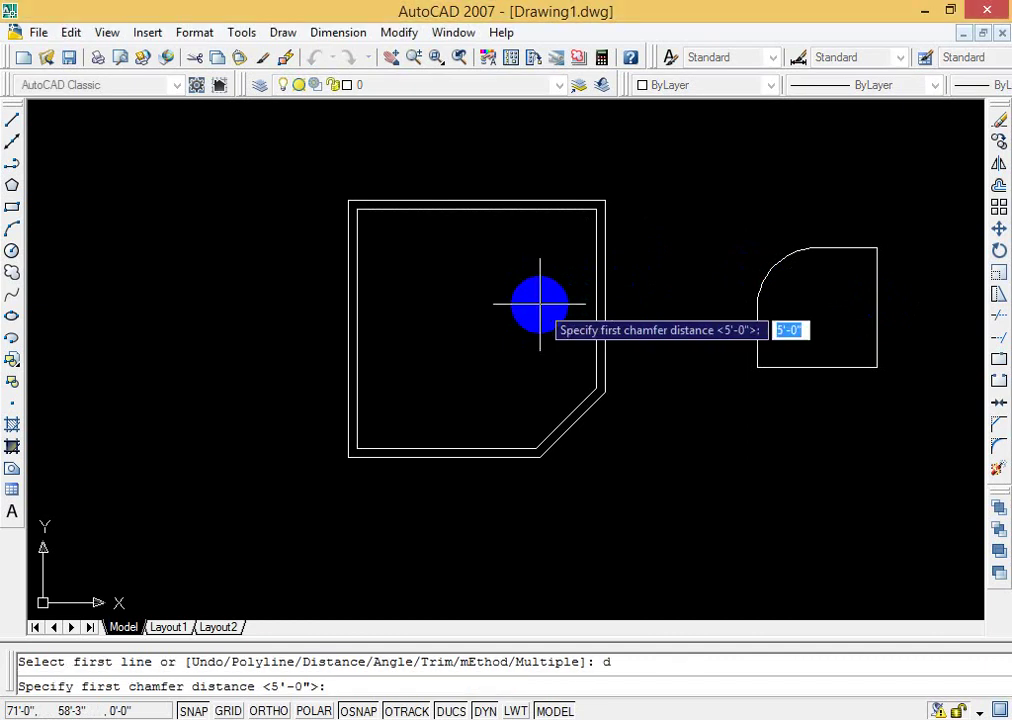
{"action": "type", "text": "11'"}
{"action": "key", "text": "Return"}
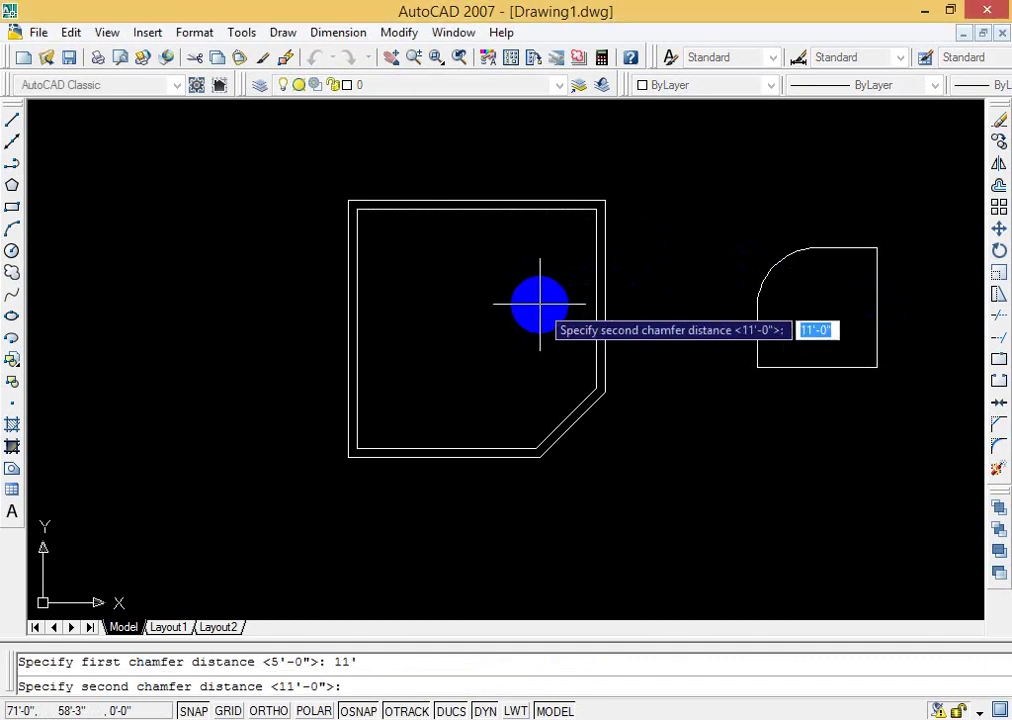
{"action": "type", "text": "11'"}
{"action": "key", "text": "Return"}
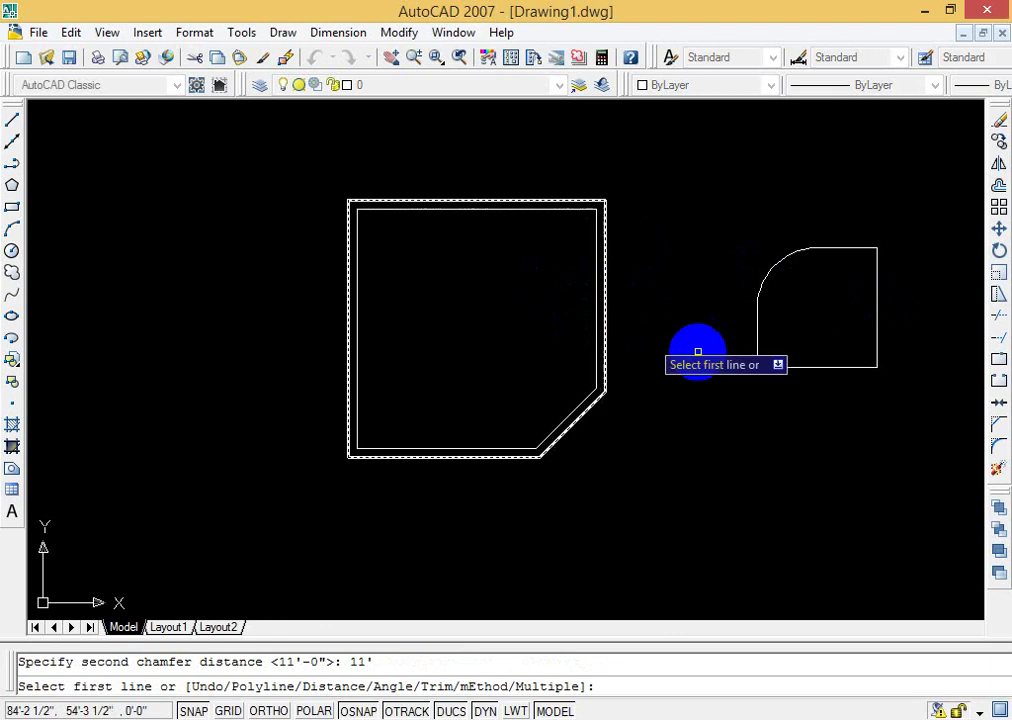
{"action": "left_click", "coordinate": [839, 365]}
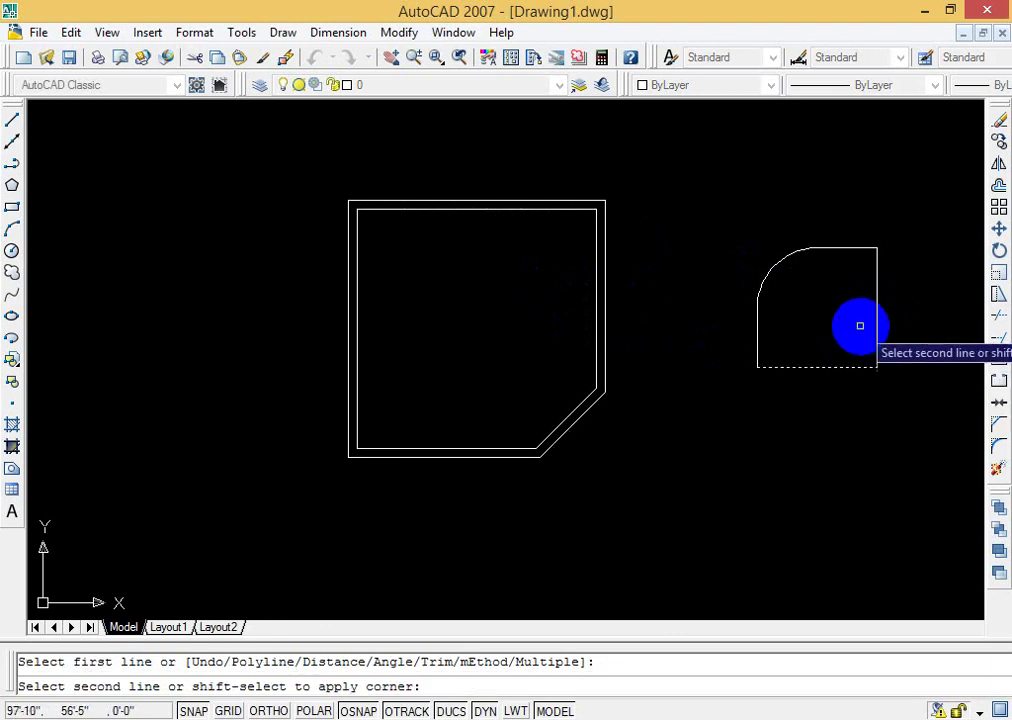
{"action": "left_click", "coordinate": [878, 298]}
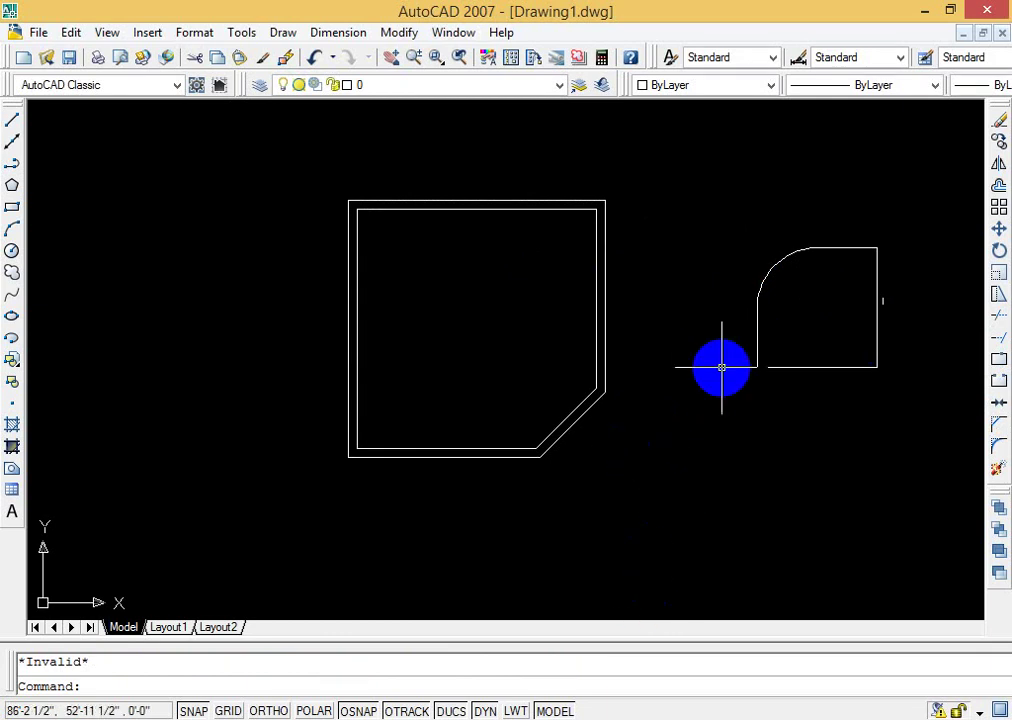
- Window-select and delete the rounded 10' practice shape
{"action": "left_click", "coordinate": [888, 300]}
{"action": "left_click", "coordinate": [876, 320]}
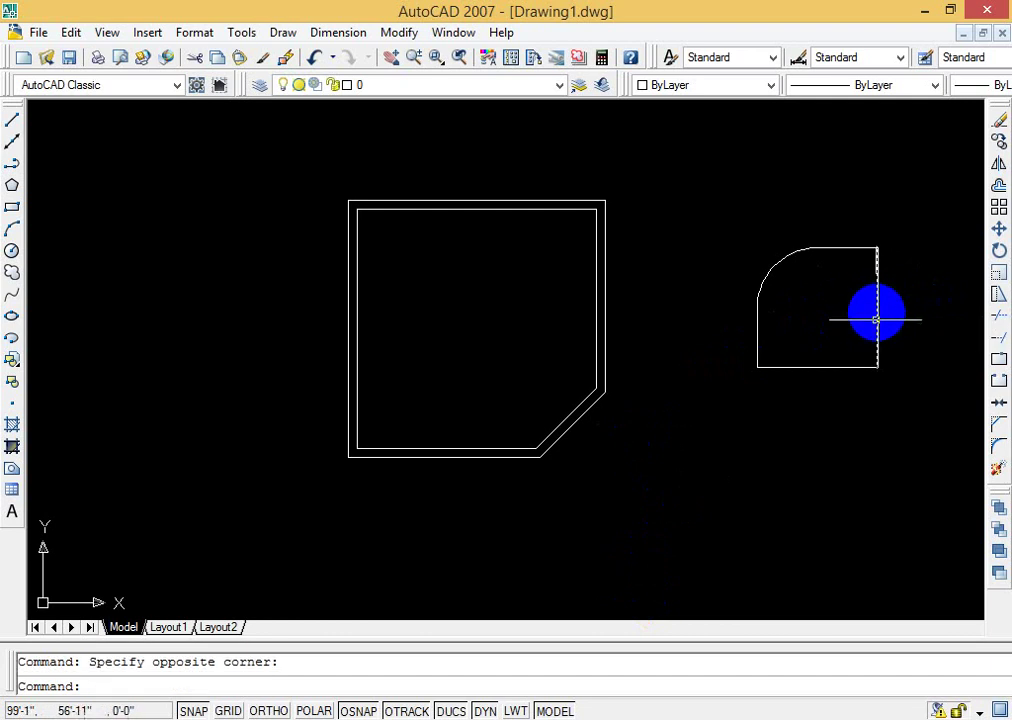
{"action": "key", "text": "Escape"}
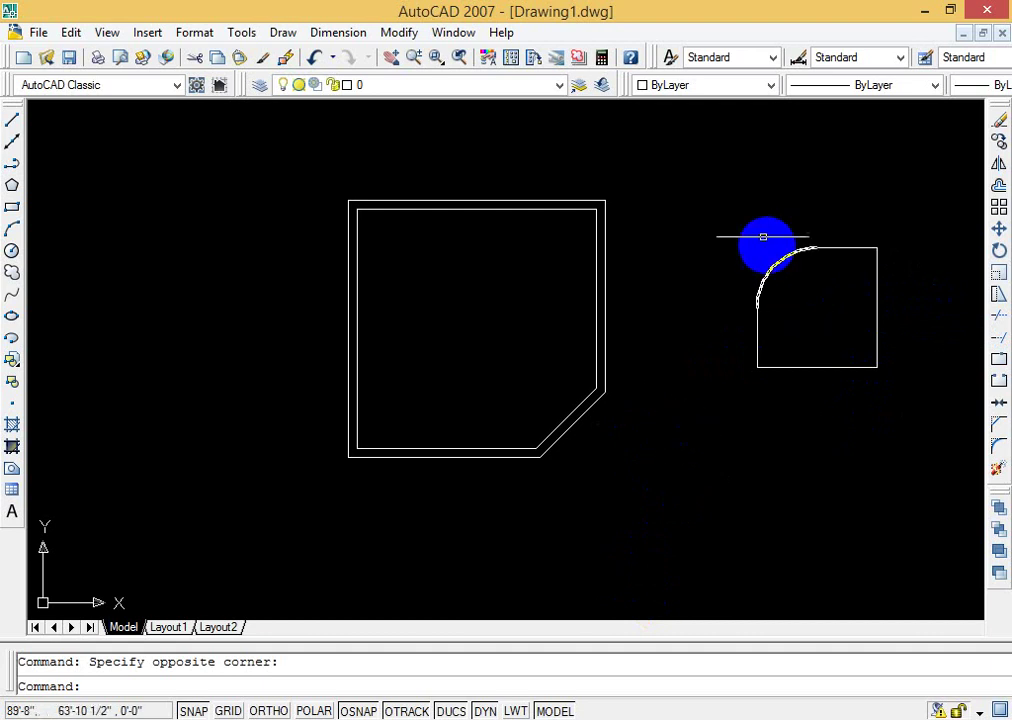
{"action": "left_click", "coordinate": [736, 209]}
{"action": "left_click", "coordinate": [917, 404]}
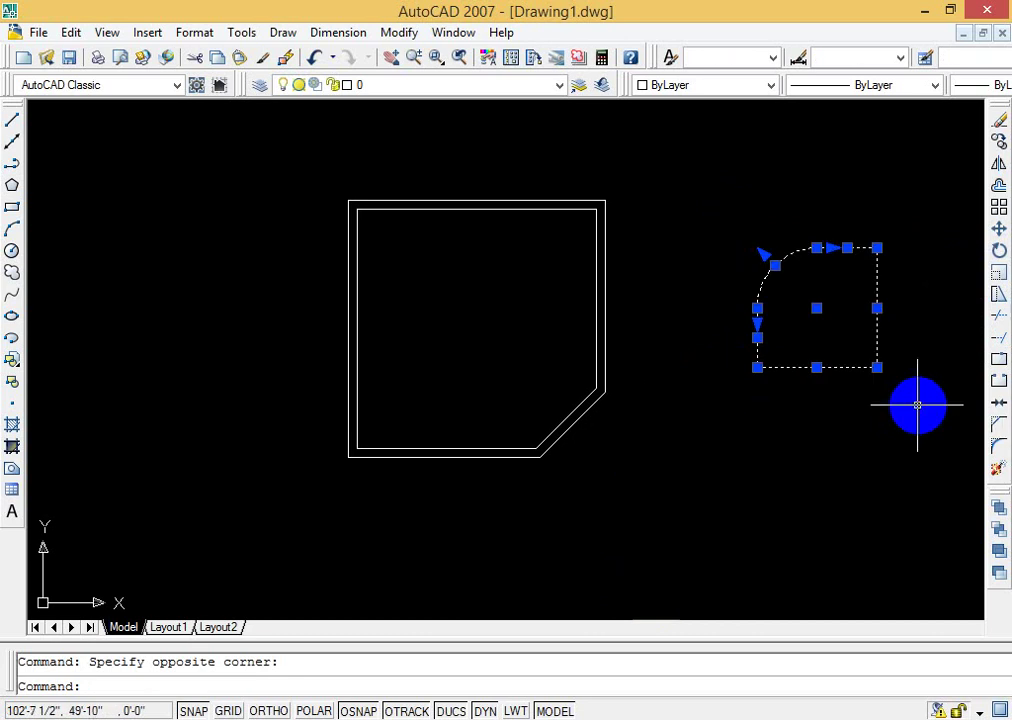
{"action": "key", "text": "Delete"}
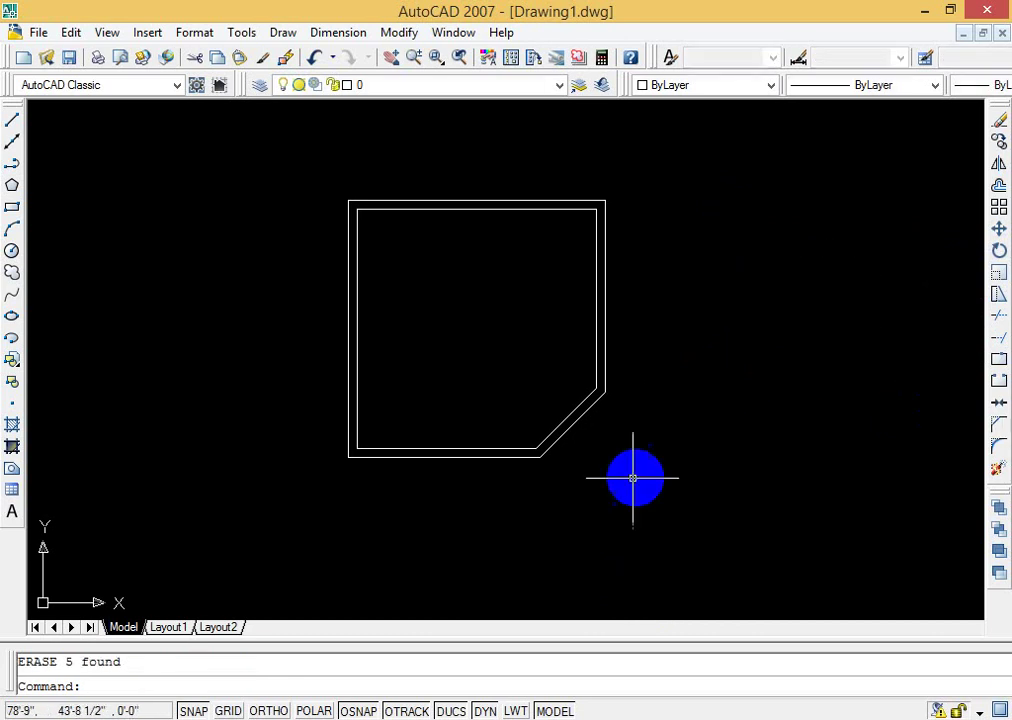
- Zoom window tightly around the chamfered wall corner
{"action": "type", "text": "z"}
{"action": "key", "text": "Return"}
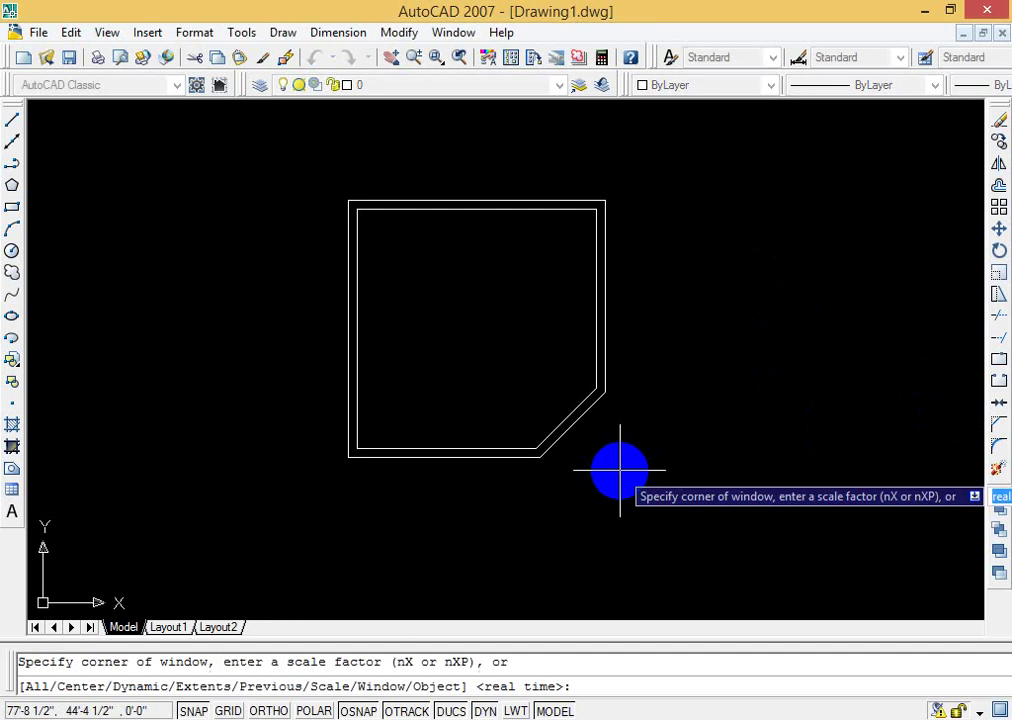
{"action": "left_click", "coordinate": [508, 522]}
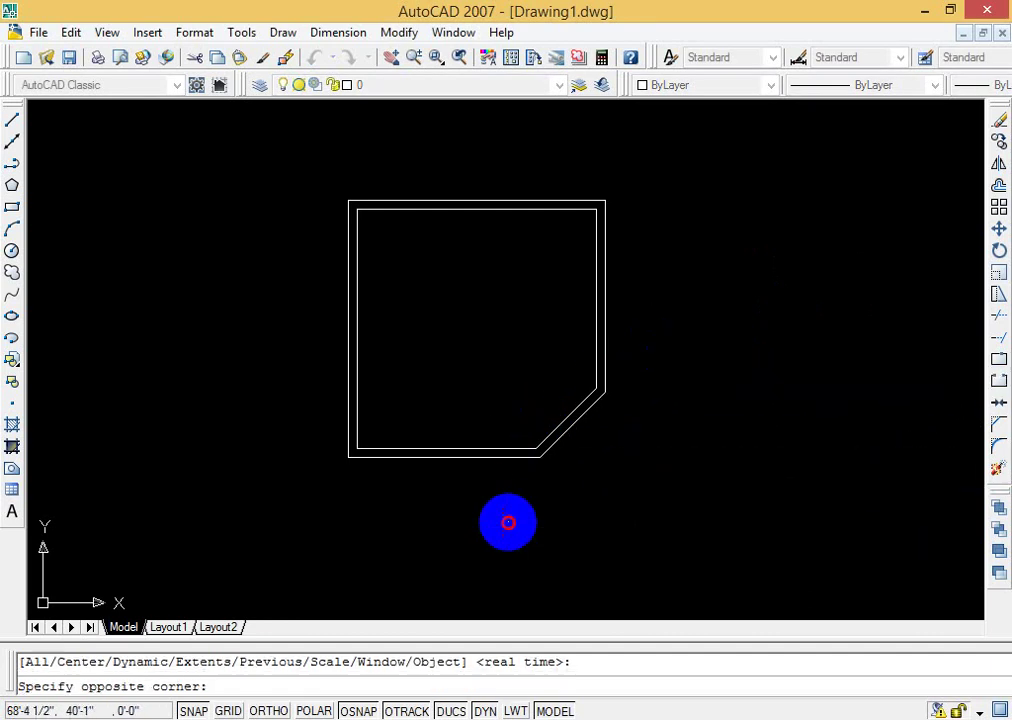
{"action": "left_click", "coordinate": [639, 312]}
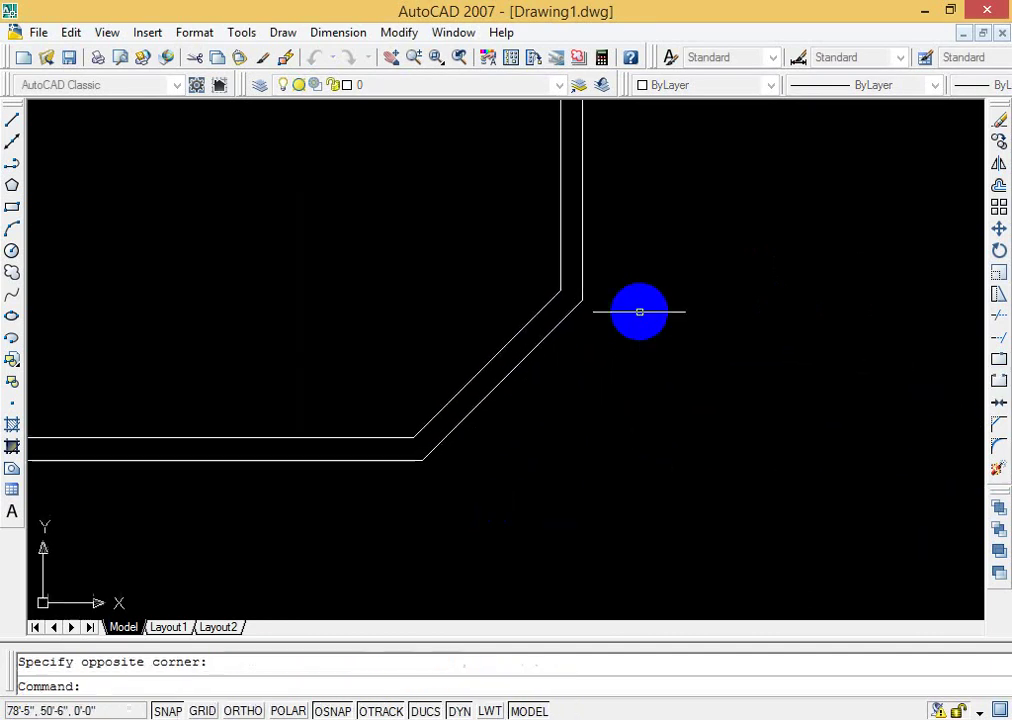
- Draw a cross line from the outer to the inner diagonal wall
{"action": "type", "text": "l"}
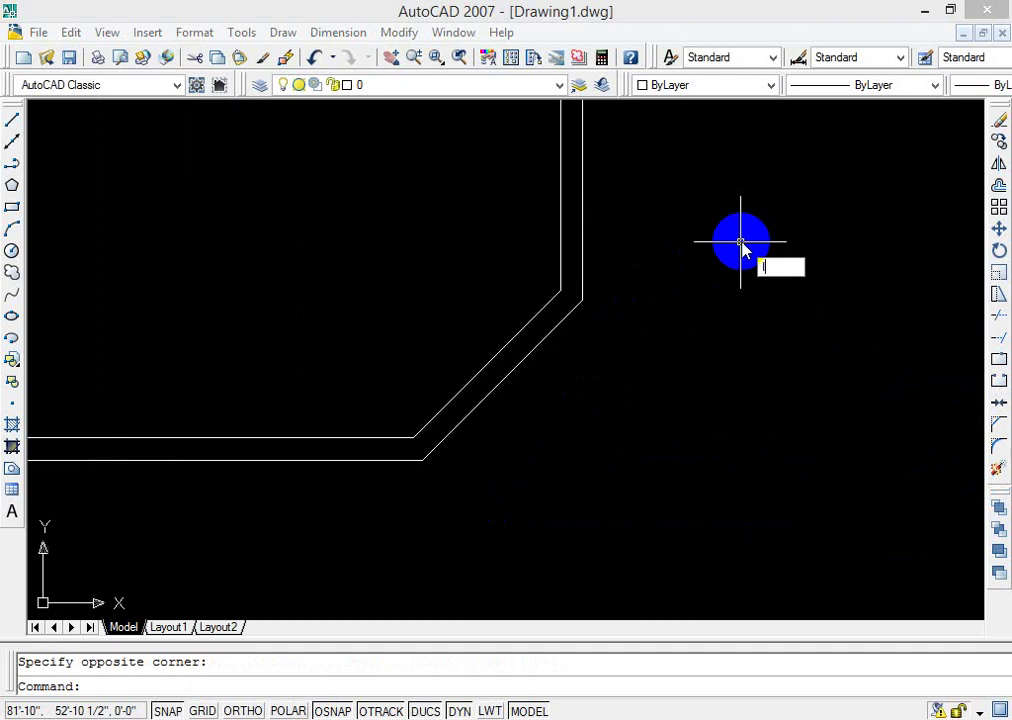
{"action": "key", "text": "Return"}
{"action": "left_click", "coordinate": [487, 366]}
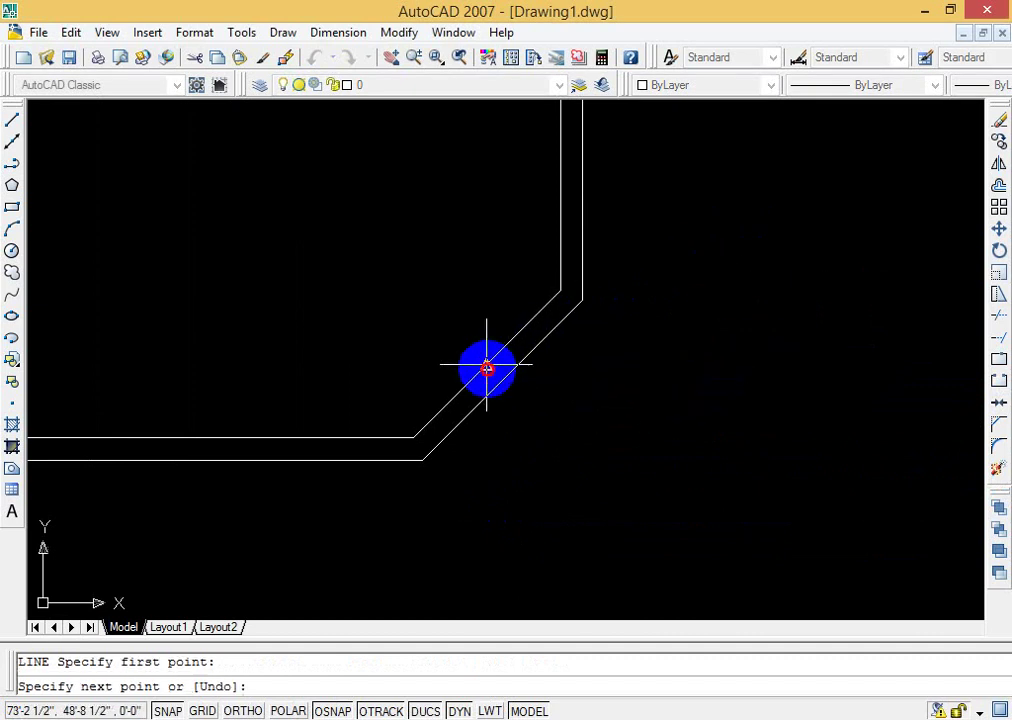
{"action": "left_click", "coordinate": [502, 380]}
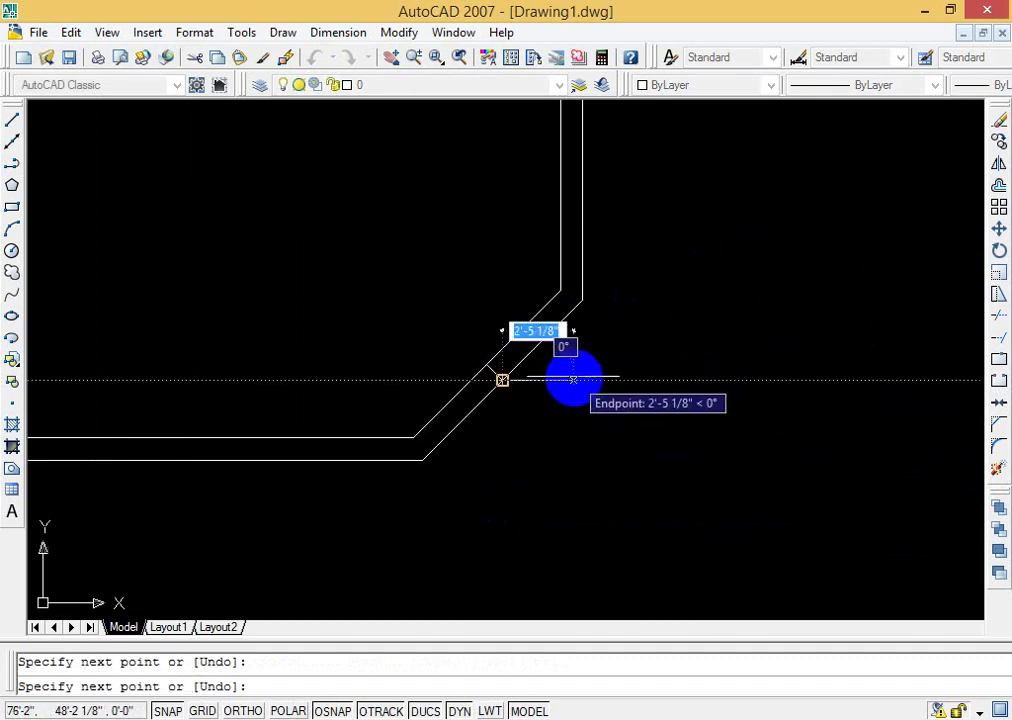
{"action": "key", "text": "Escape"}
- Offset the cross line 2'6 to both sides along the diagonal
{"action": "type", "text": "o"}
{"action": "key", "text": "Return"}
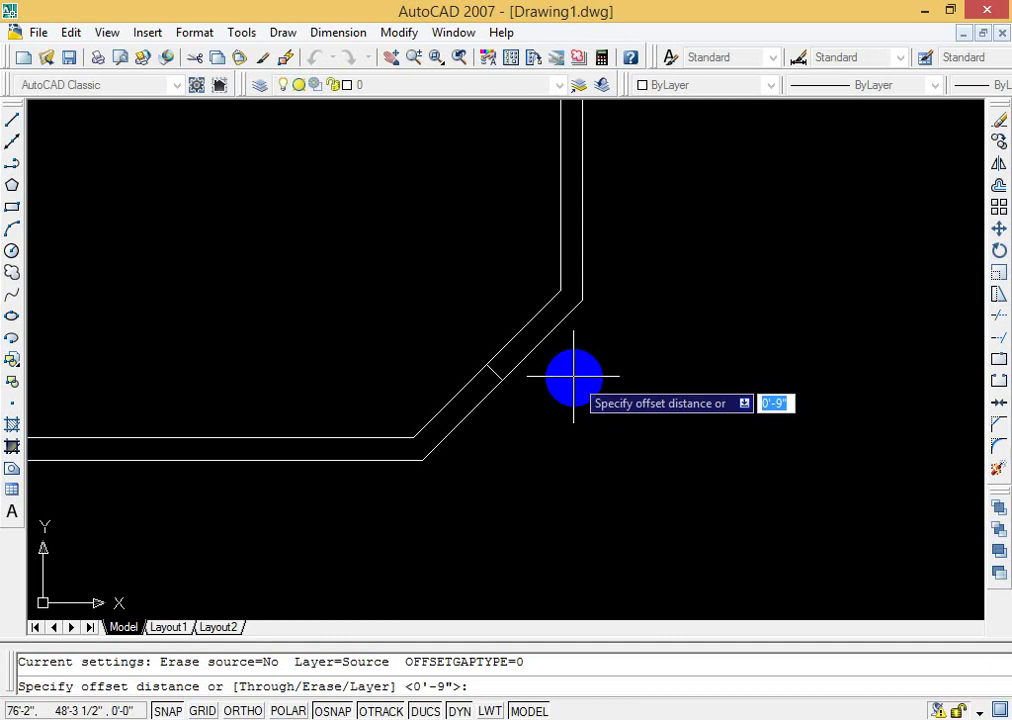
{"action": "type", "text": "2"}
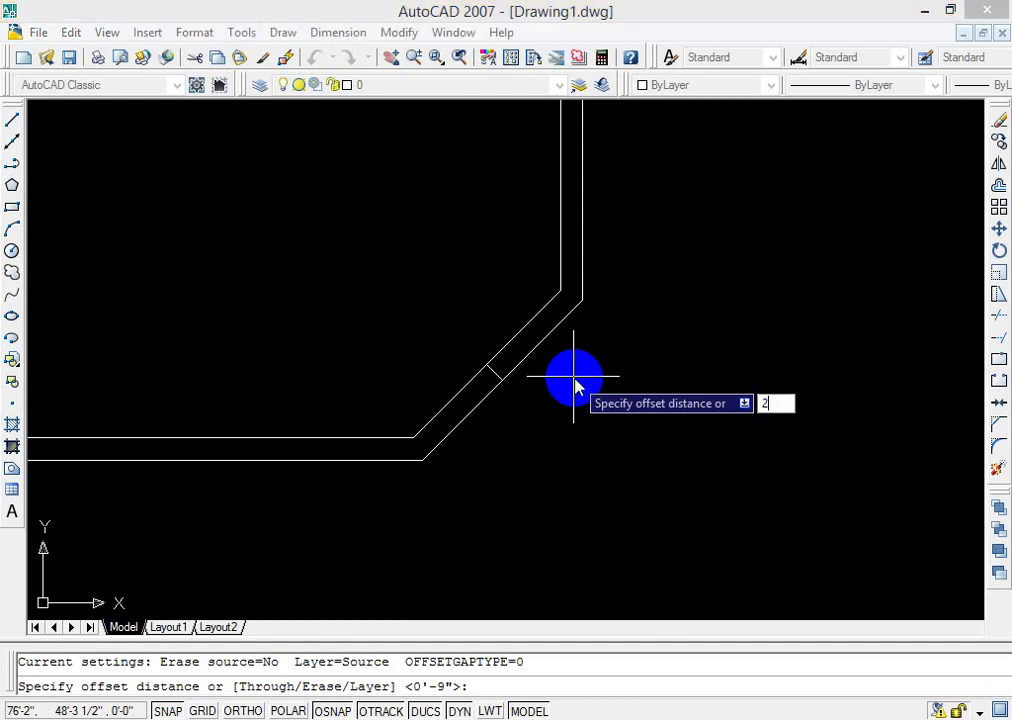
{"action": "type", "text": "'6"}
{"action": "key", "text": "Return"}
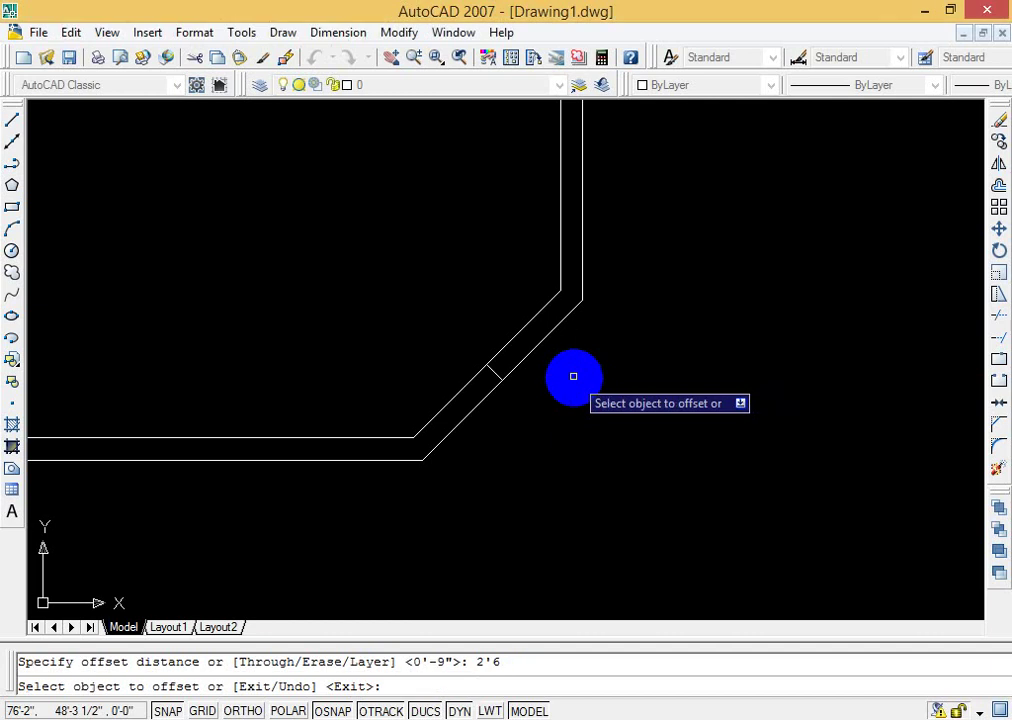
{"action": "left_click", "coordinate": [505, 358]}
{"action": "left_click", "coordinate": [505, 358]}
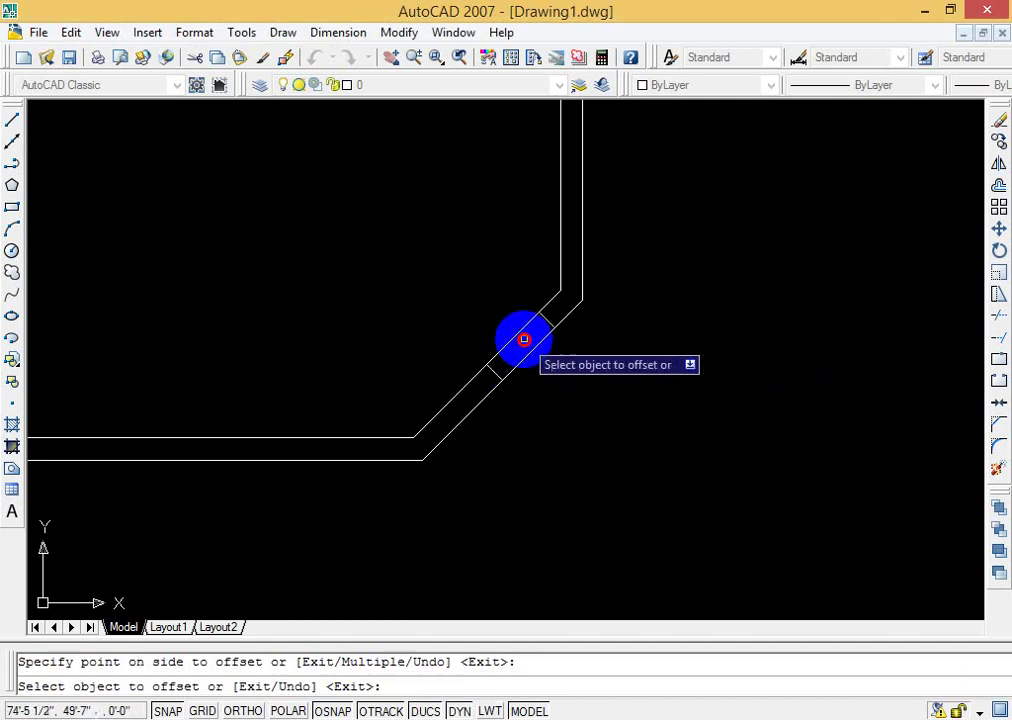
{"action": "left_click", "coordinate": [480, 385]}
{"action": "left_click", "coordinate": [478, 388]}
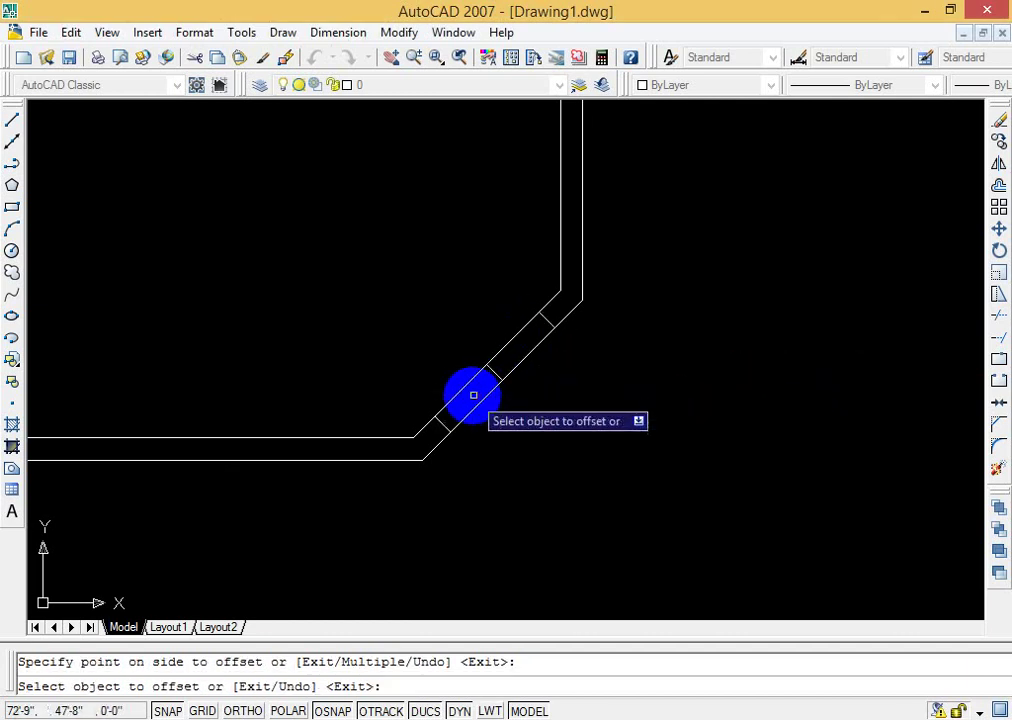
{"action": "key", "text": "Escape"}
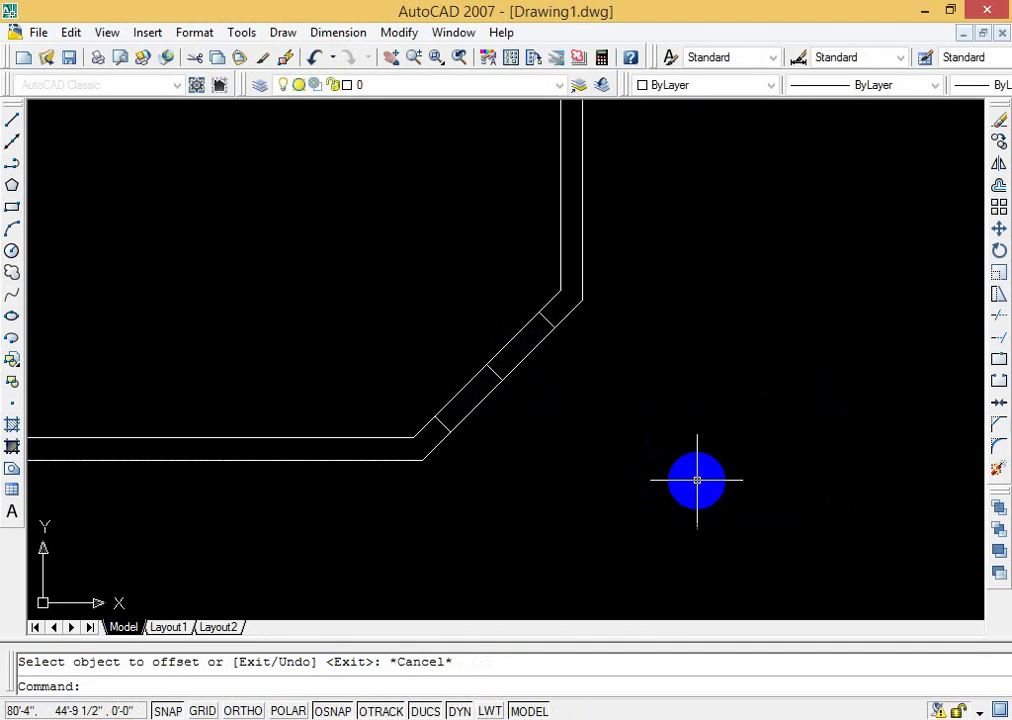
- Trim the outer and inner diagonal wall lines between the outer marks
{"action": "type", "text": "tr"}
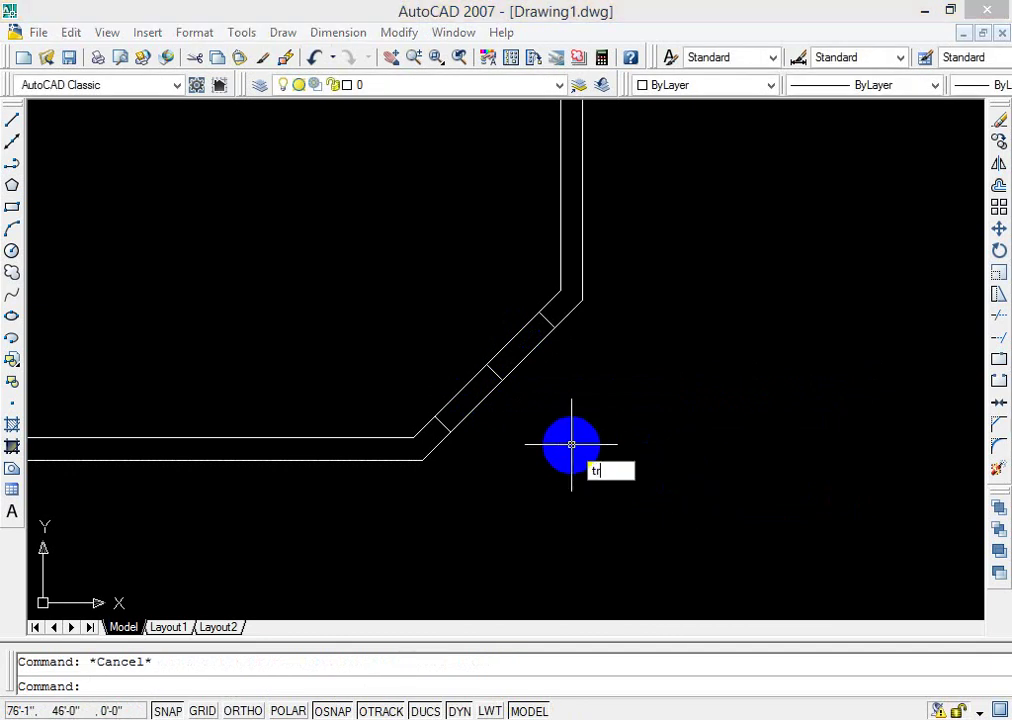
{"action": "key", "text": "Return"}
{"action": "key", "text": "Return"}
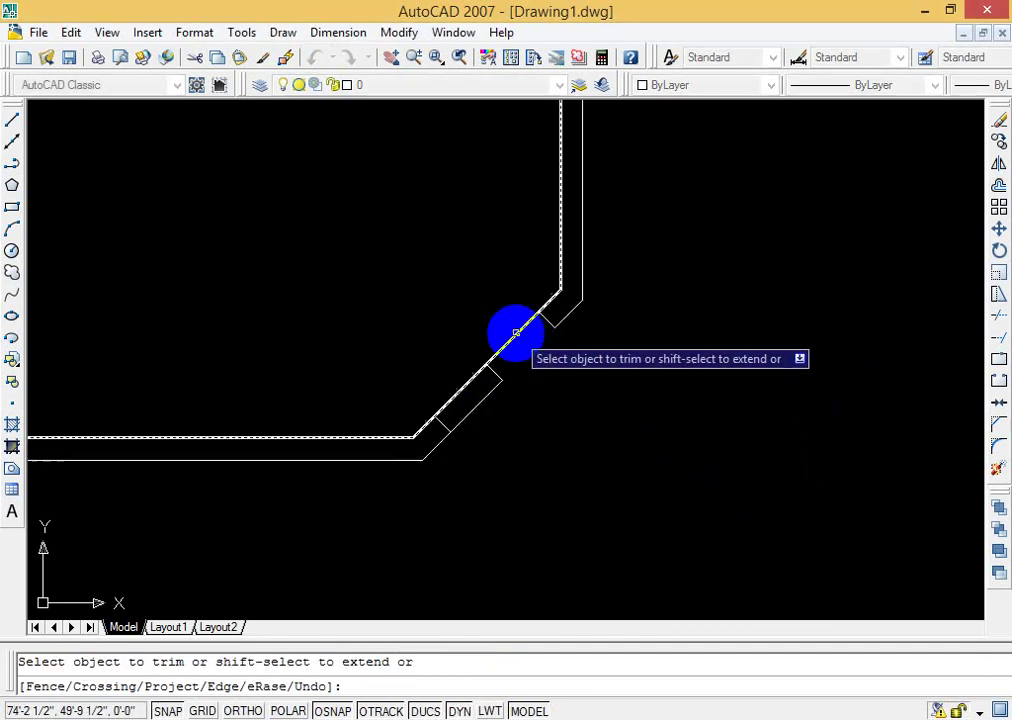
{"action": "left_click", "coordinate": [527, 354]}
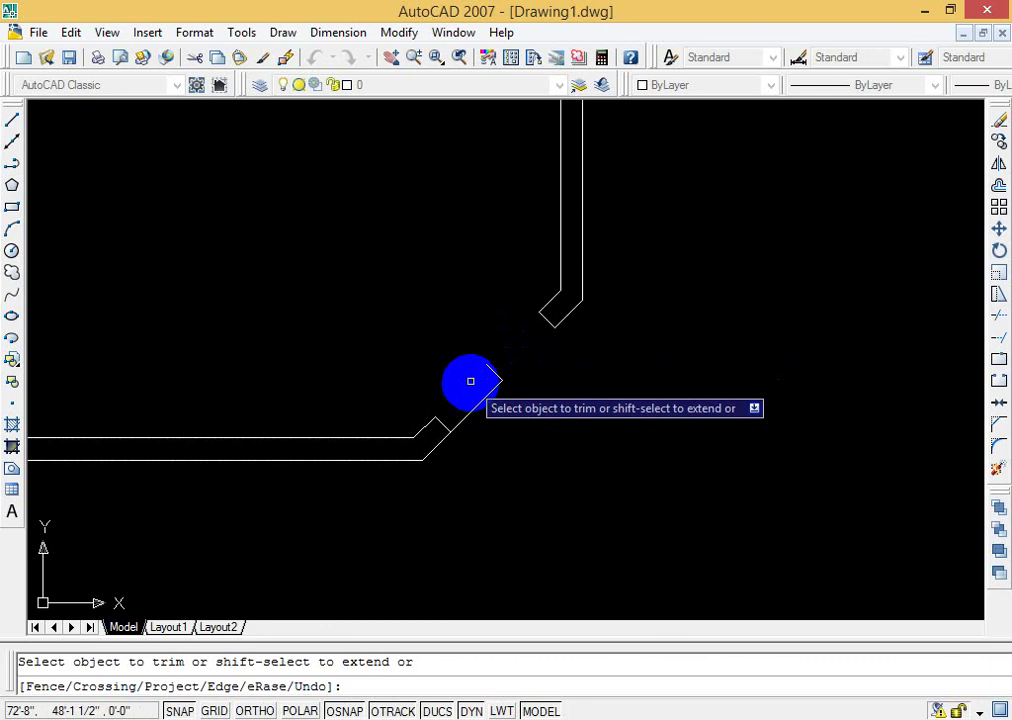
{"action": "left_click", "coordinate": [479, 401]}
{"action": "key", "text": "Escape"}
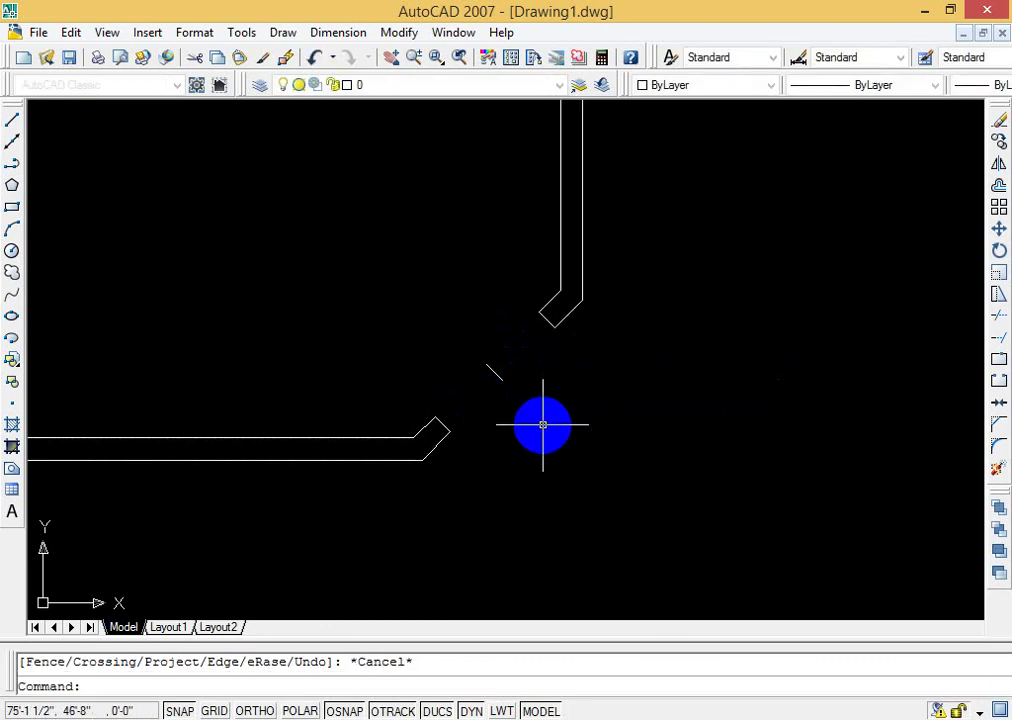
- Delete the leftover middle cross line in the opening
{"action": "left_click", "coordinate": [526, 388]}
{"action": "left_click", "coordinate": [470, 365]}
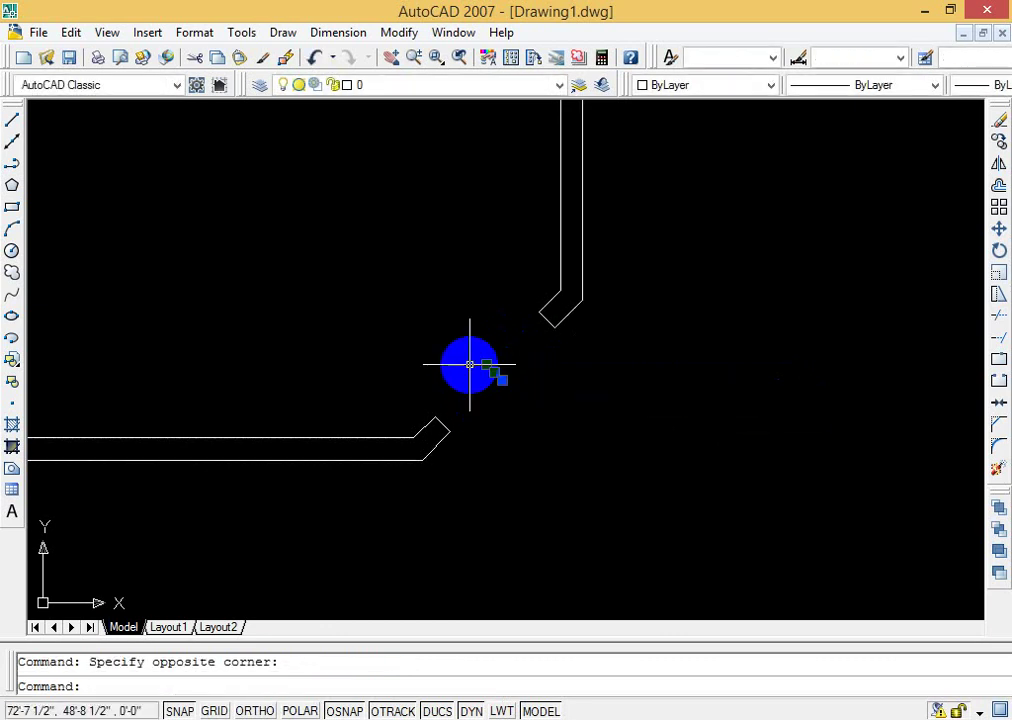
{"action": "key", "text": "Delete"}
{"action": "left_click", "coordinate": [633, 461]}
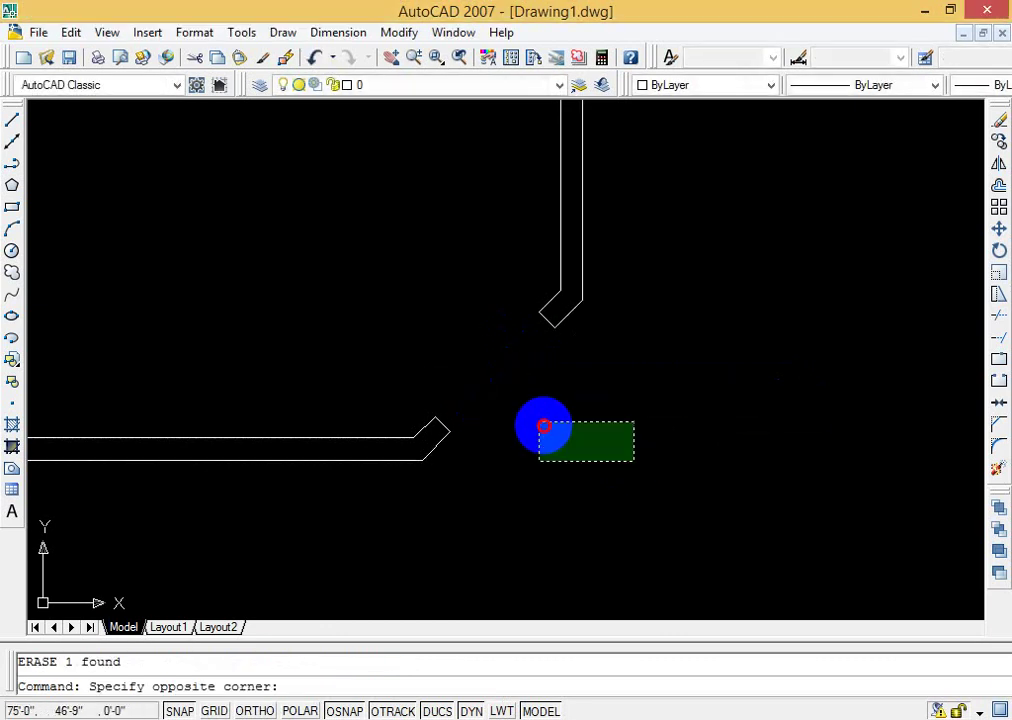
{"action": "key", "text": "Escape"}
- Draw a horizontal line right of the wall opening with Ortho on
{"action": "type", "text": "l"}
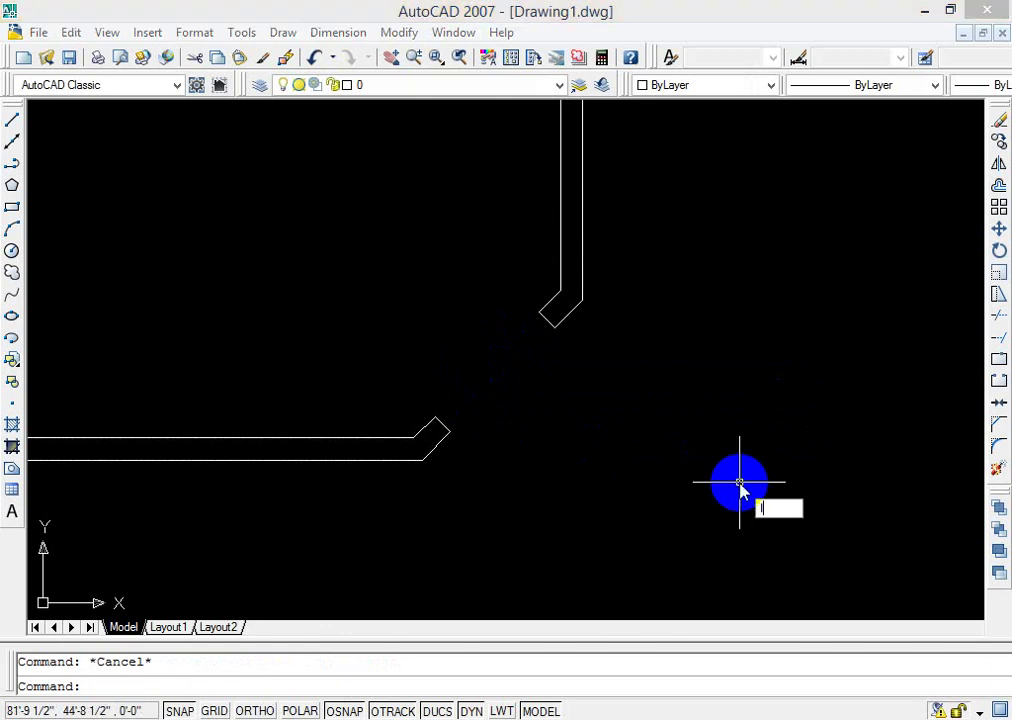
{"action": "key", "text": "Return"}
{"action": "left_click", "coordinate": [679, 466]}
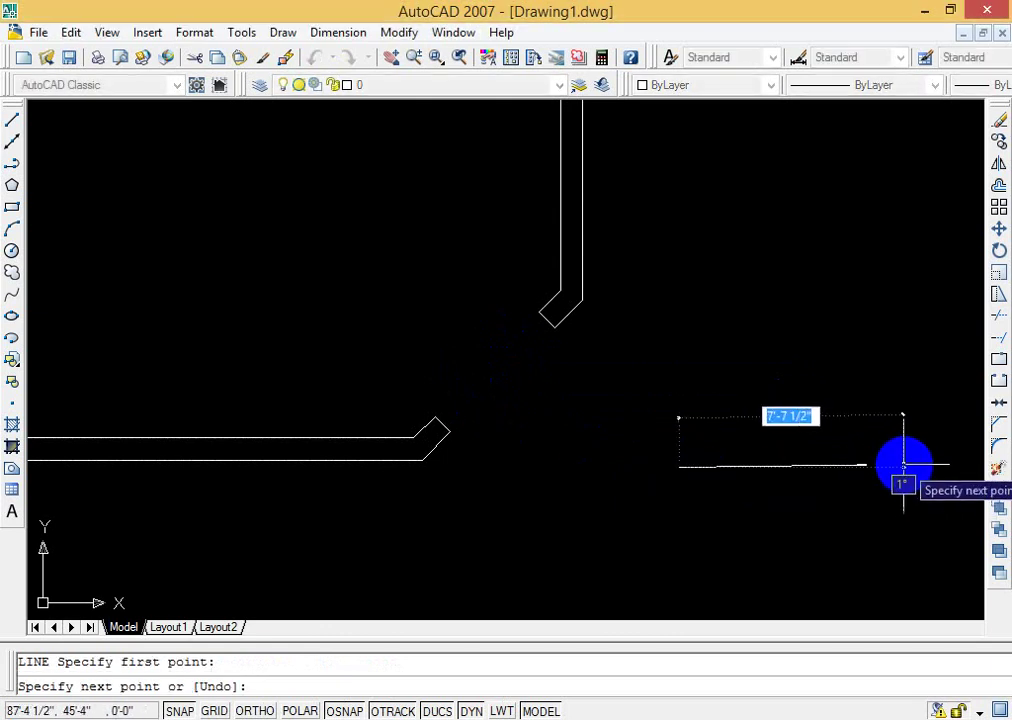
{"action": "key", "text": "F8"}
{"action": "left_click", "coordinate": [927, 466]}
{"action": "key", "text": "Escape"}
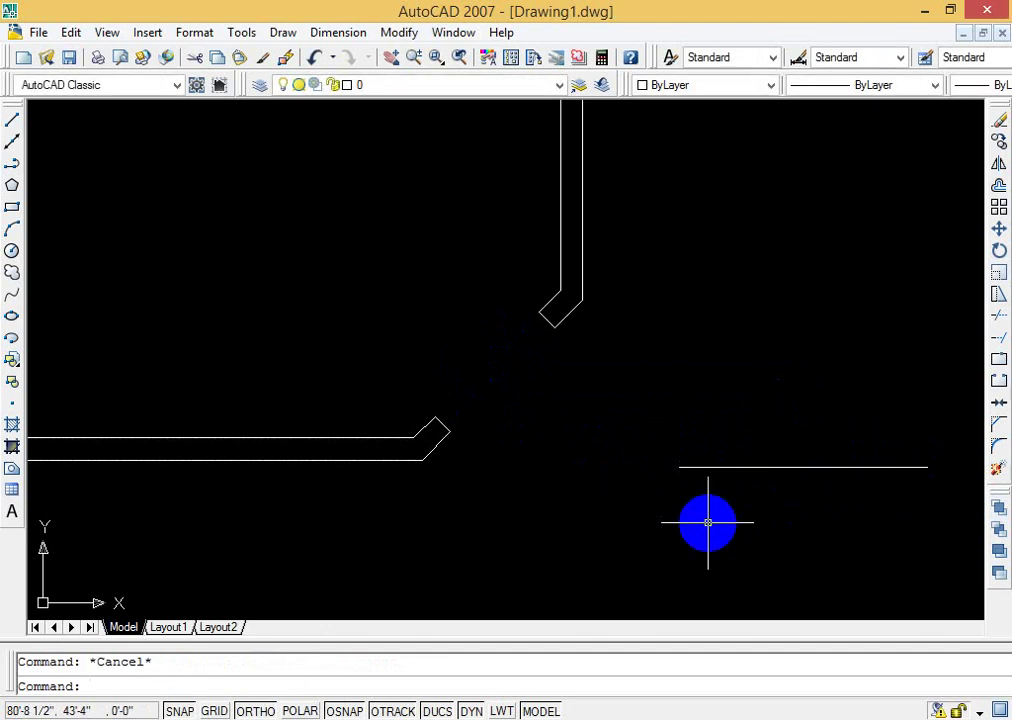
- Draw a 2 by 2'6 jamb rectangle from the line's left end
{"action": "type", "text": "o"}
{"action": "key", "text": "Escape"}
{"action": "type", "text": "rec"}
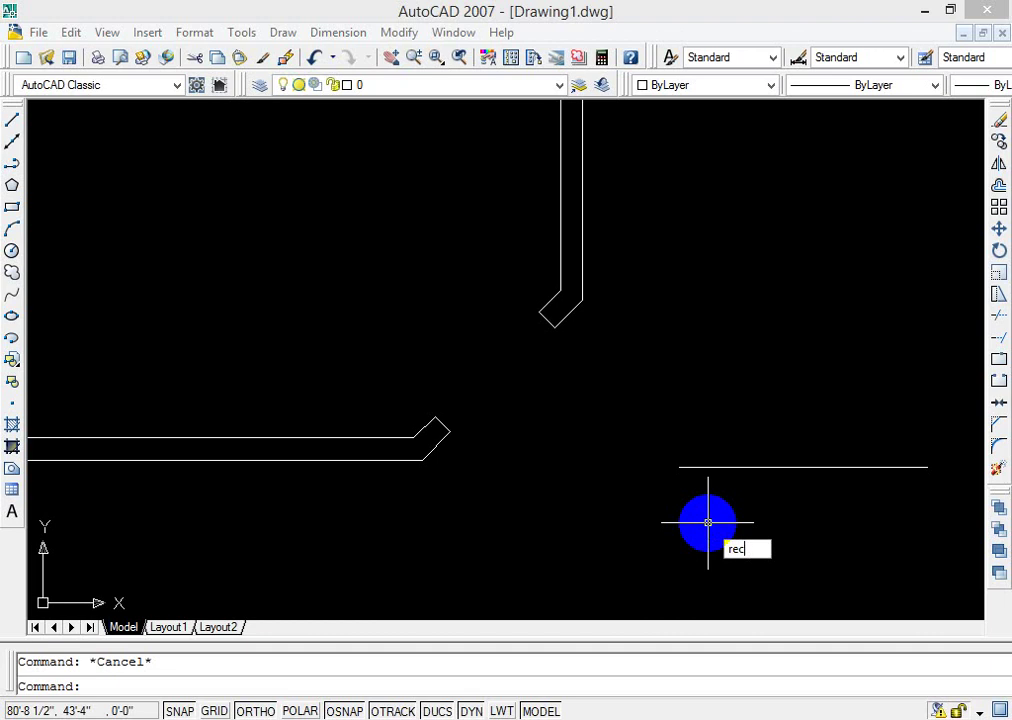
{"action": "key", "text": "Return"}
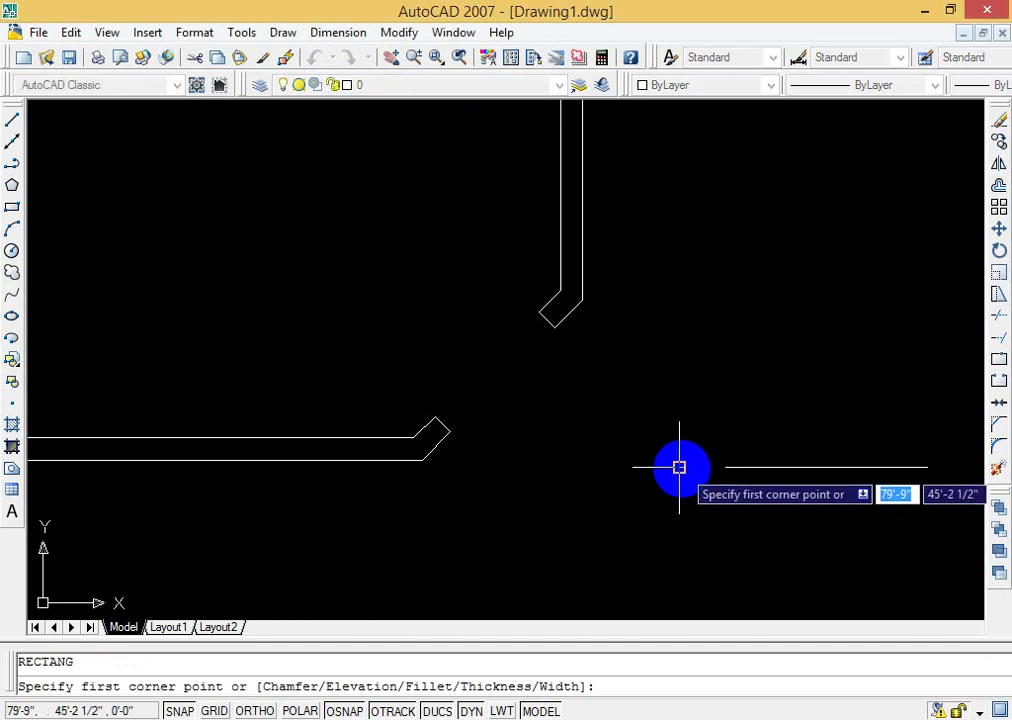
{"action": "left_click", "coordinate": [679, 467]}
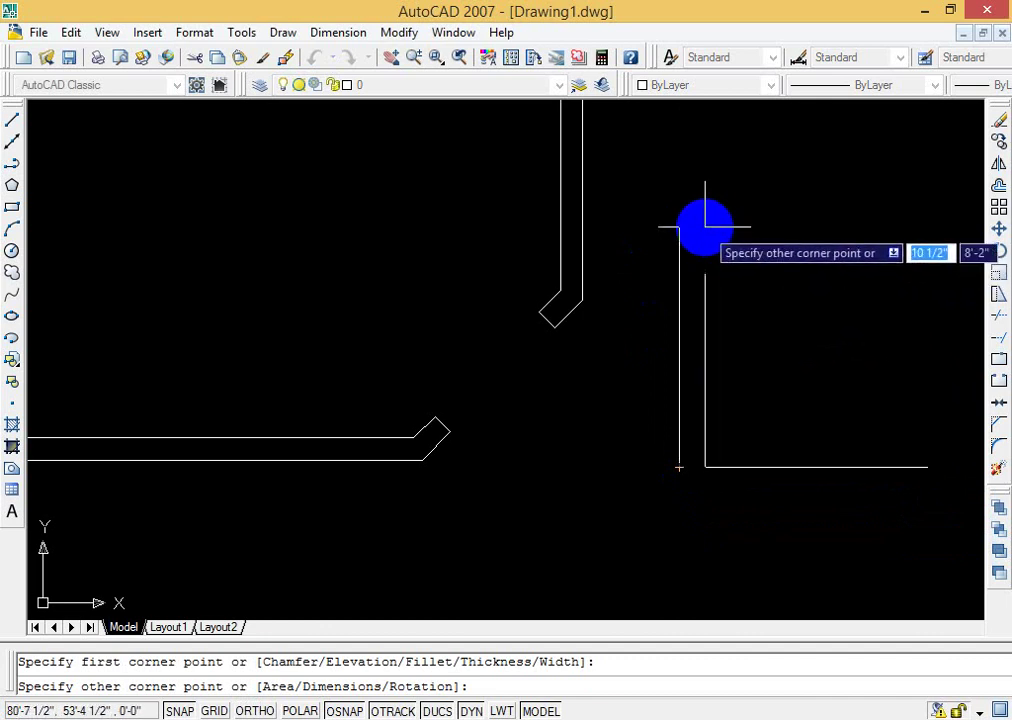
{"action": "type", "text": "2"}
{"action": "key", "text": "Tab"}
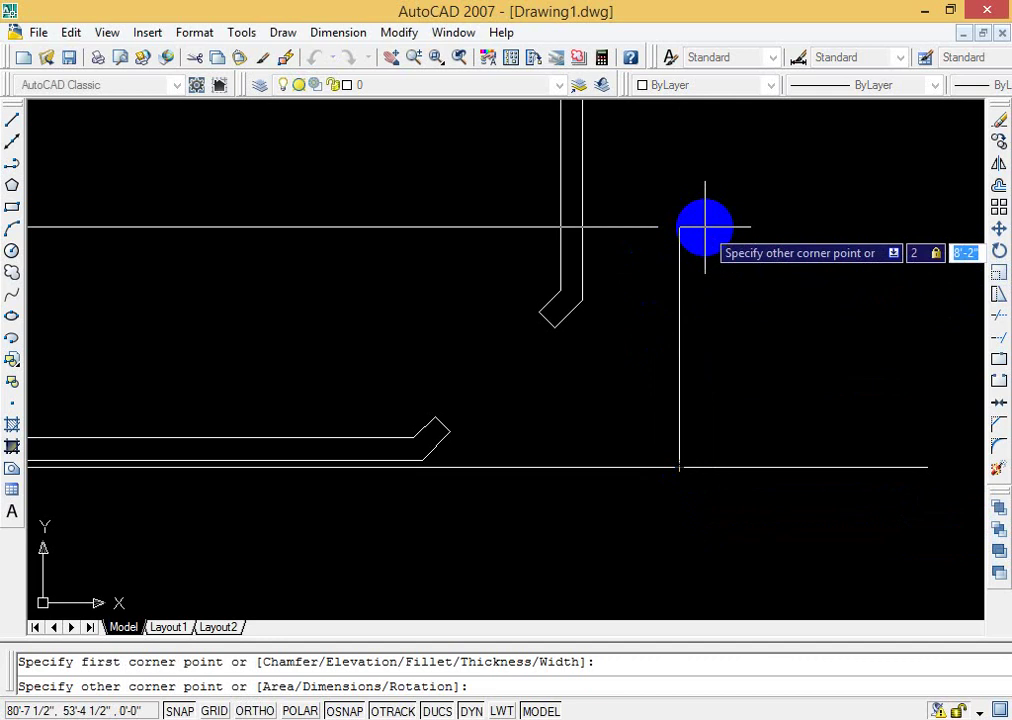
{"action": "type", "text": "2'"}
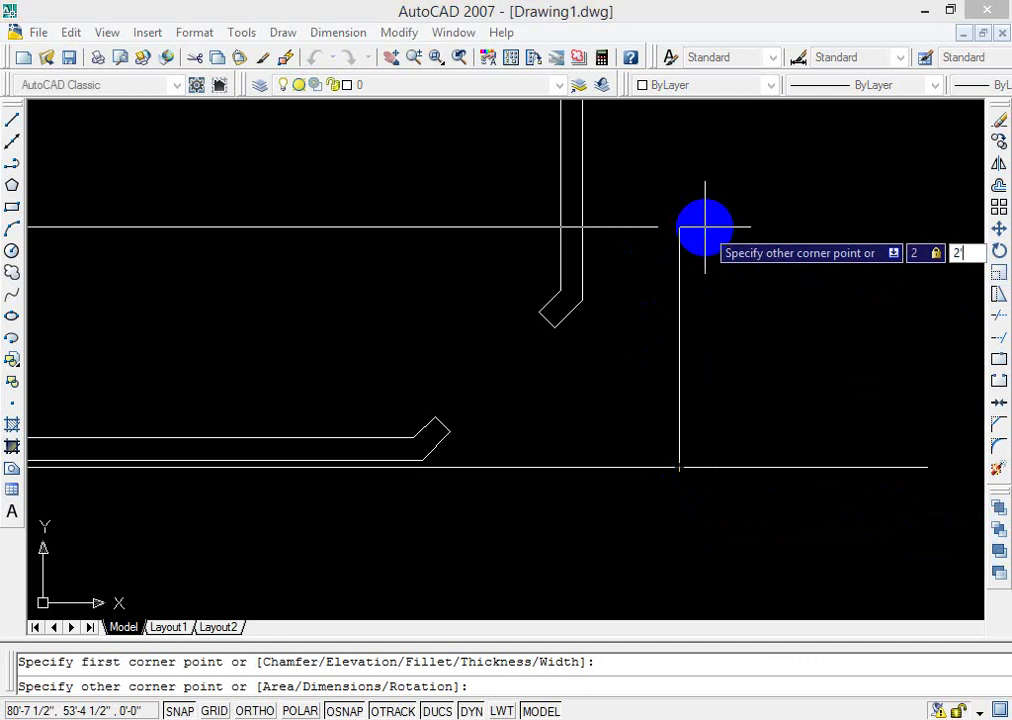
{"action": "type", "text": "6"}
{"action": "key", "text": "Return"}
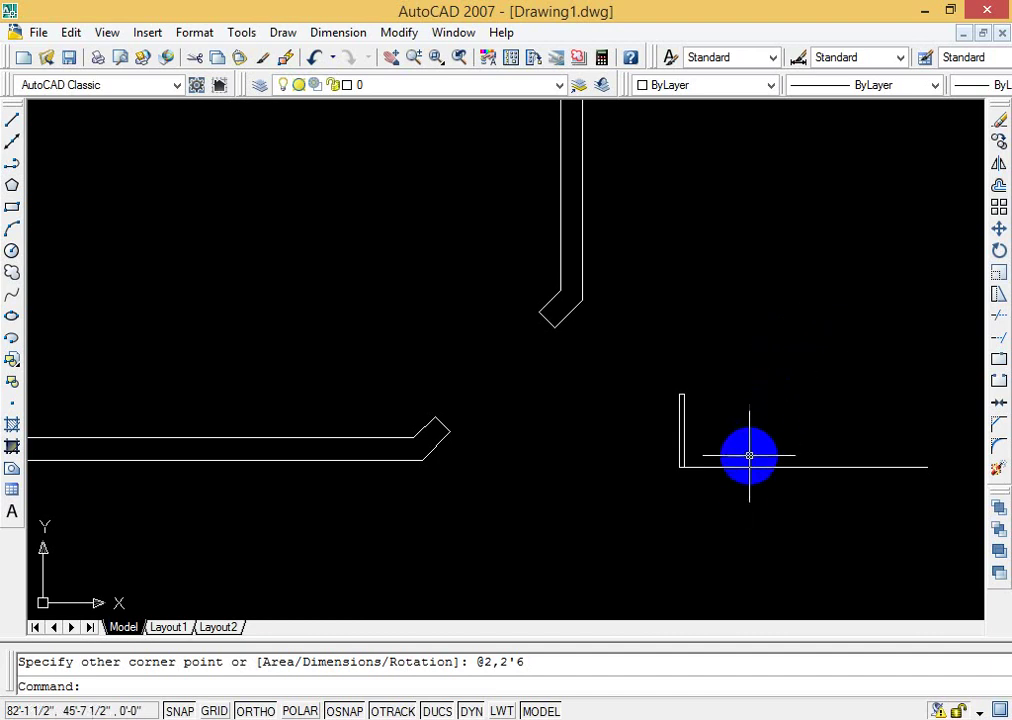
- Delete the leftover horizontal line near the door jamb
{"action": "type", "text": "c"}
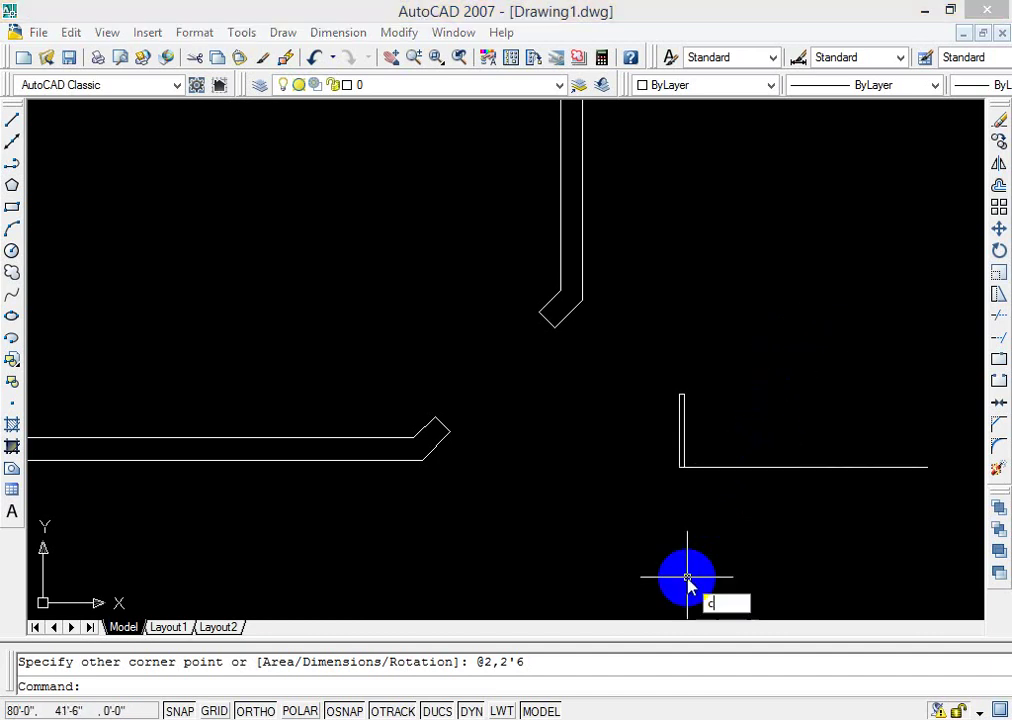
{"action": "key", "text": "Return"}
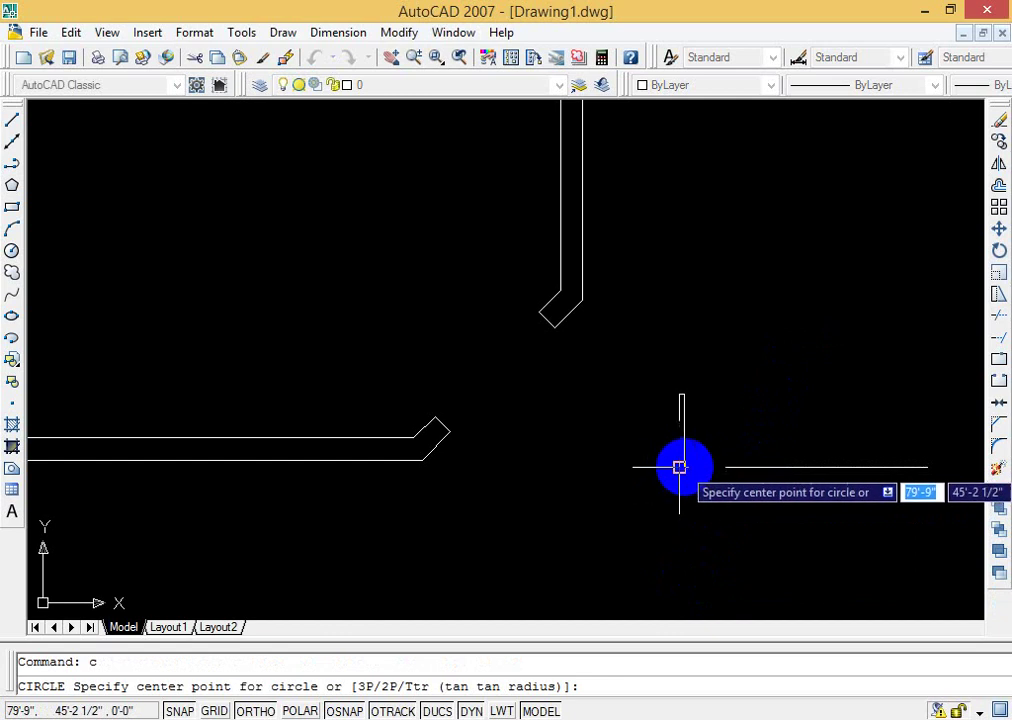
{"action": "key", "text": "Escape"}
{"action": "left_click", "coordinate": [755, 466]}
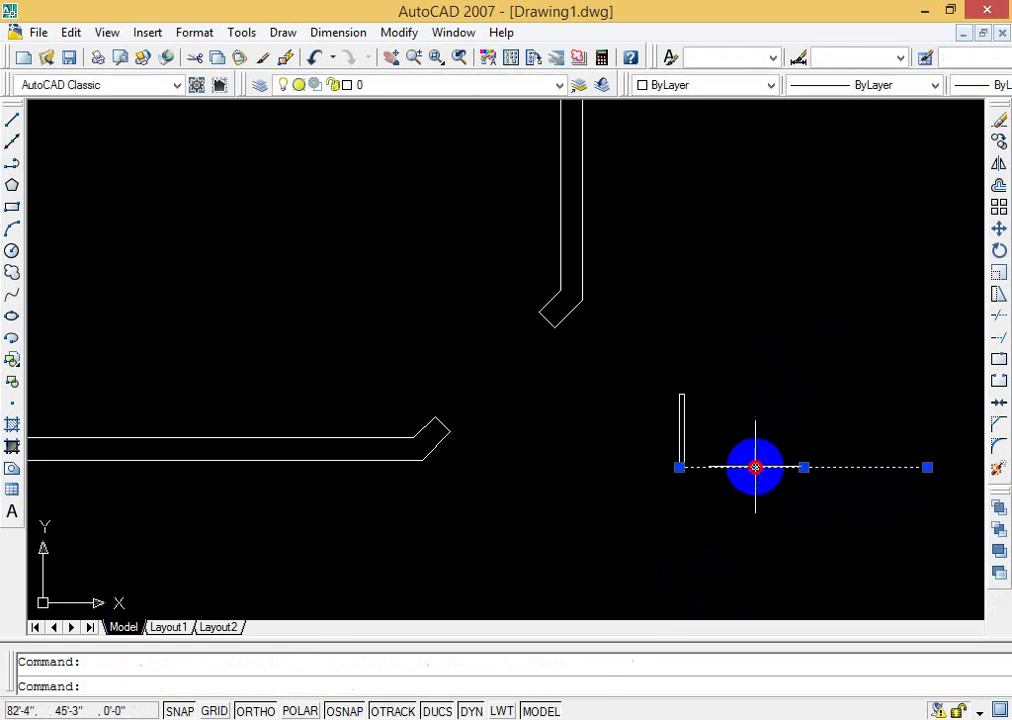
{"action": "key", "text": "Delete"}
- Draw a circle centred at the jamb's lower end, reaching the jamb's top
{"action": "type", "text": "c"}
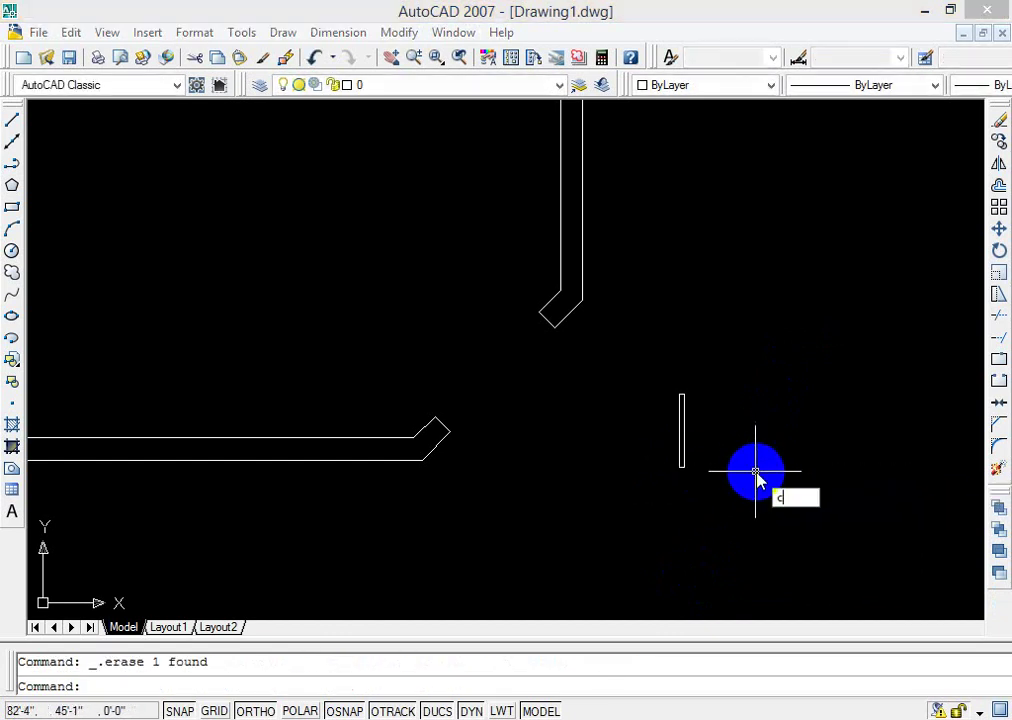
{"action": "key", "text": "Return"}
{"action": "left_click", "coordinate": [679, 467]}
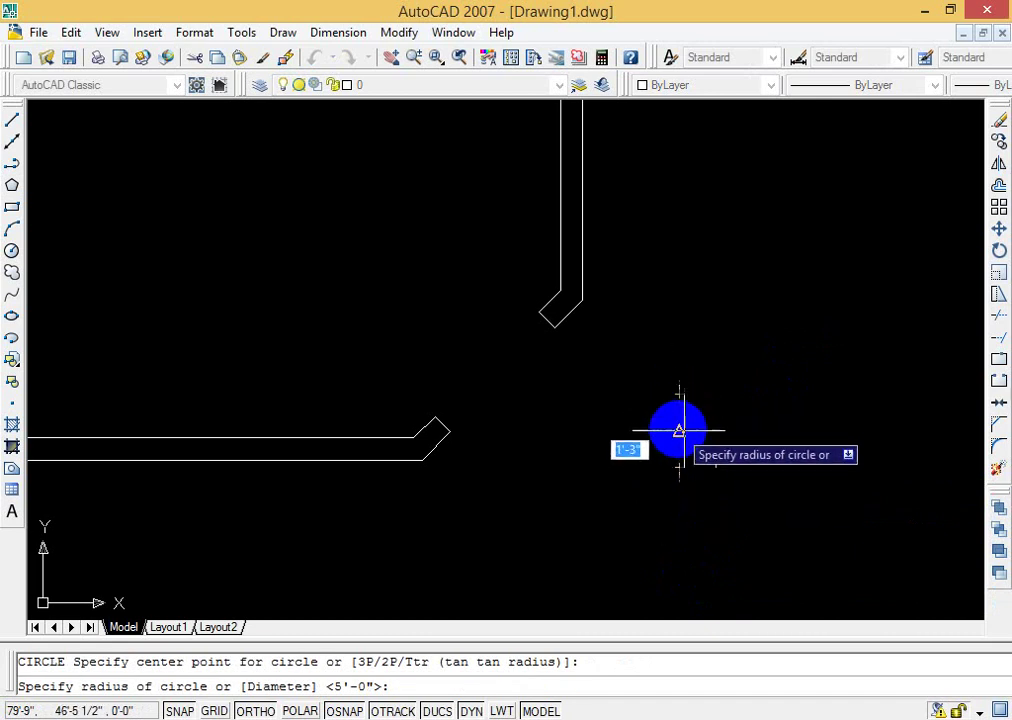
{"action": "left_click", "coordinate": [679, 393]}
{"action": "key", "text": "Escape"}
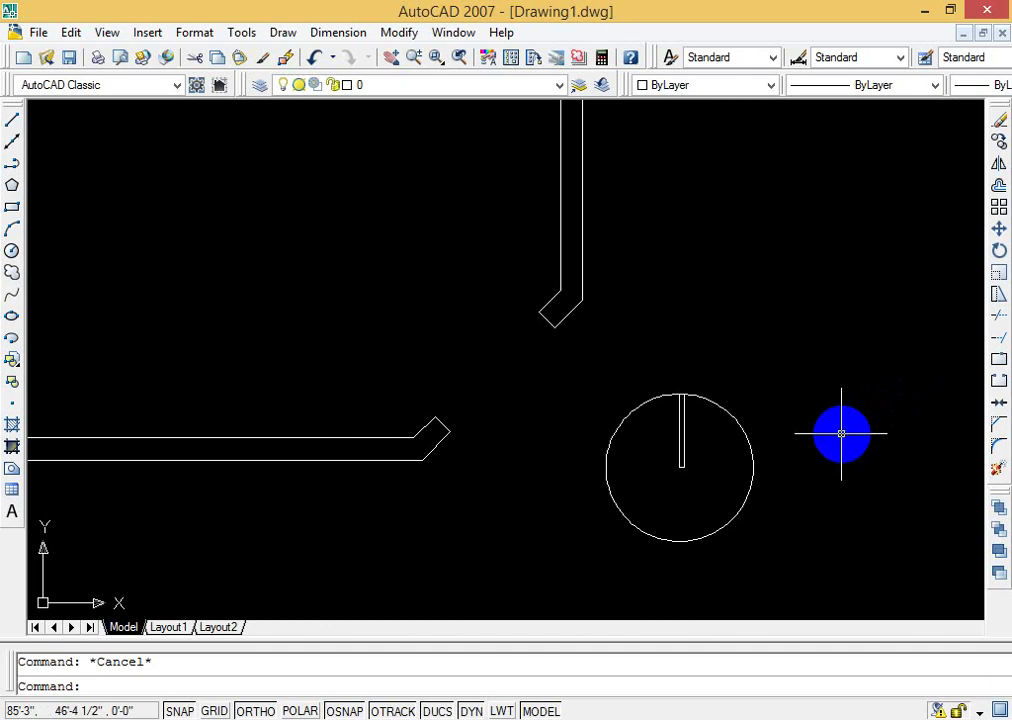
- Mirror the circle and jamb about a vertical line through the circle's right quadrant, keeping the originals
{"action": "type", "text": "mi"}
{"action": "key", "text": "Return"}
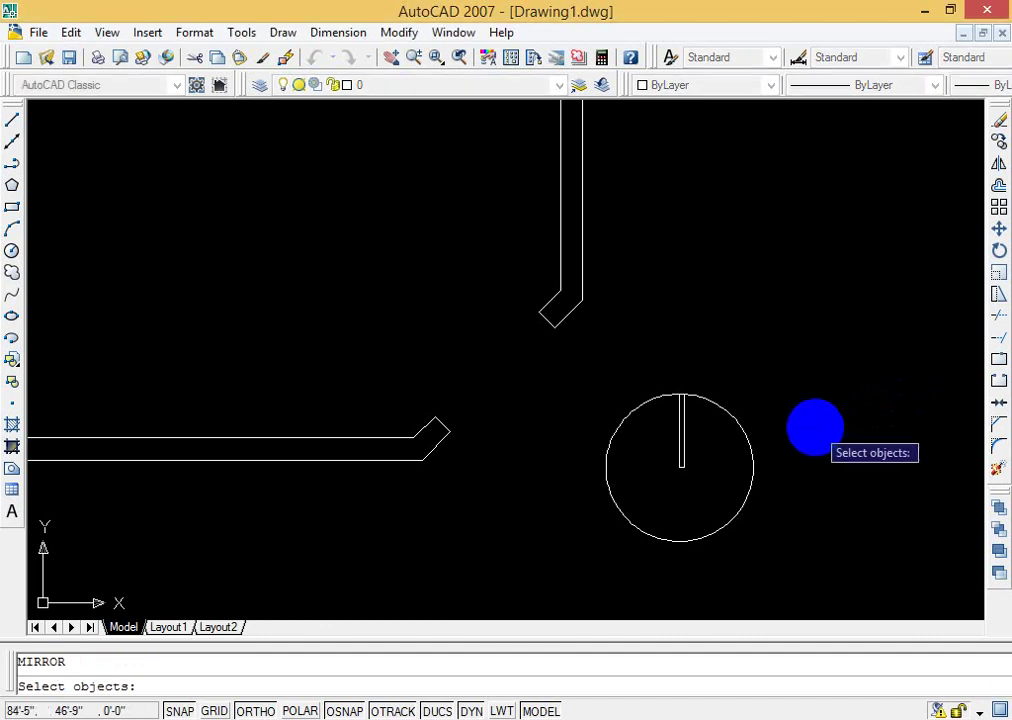
{"action": "left_click", "coordinate": [817, 307]}
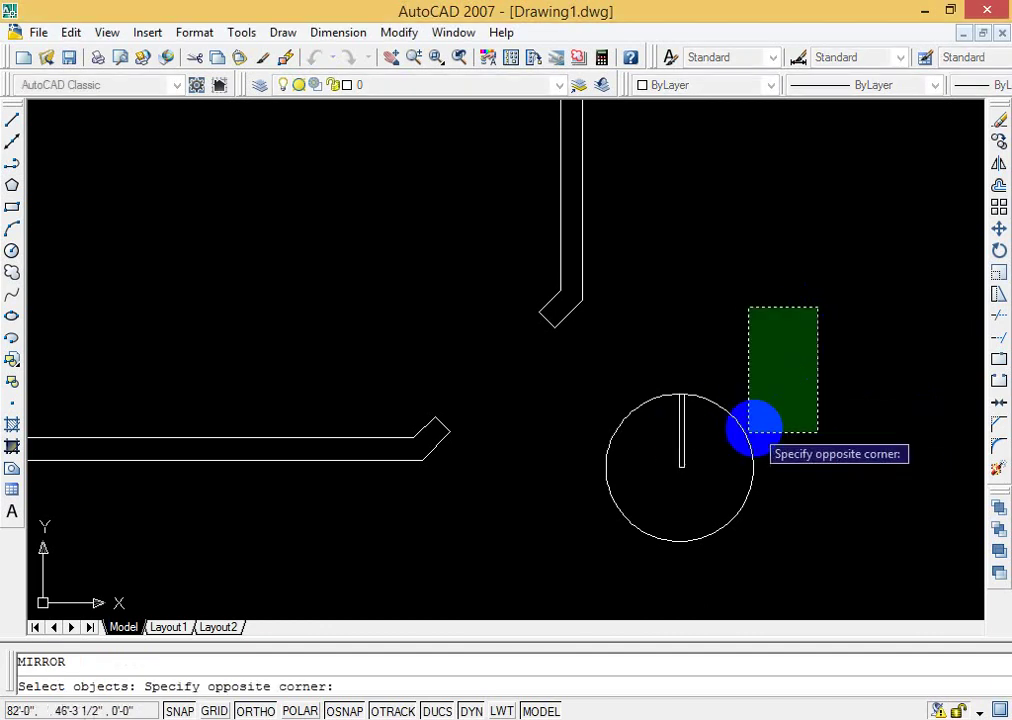
{"action": "left_click", "coordinate": [656, 487]}
{"action": "key", "text": "Return"}
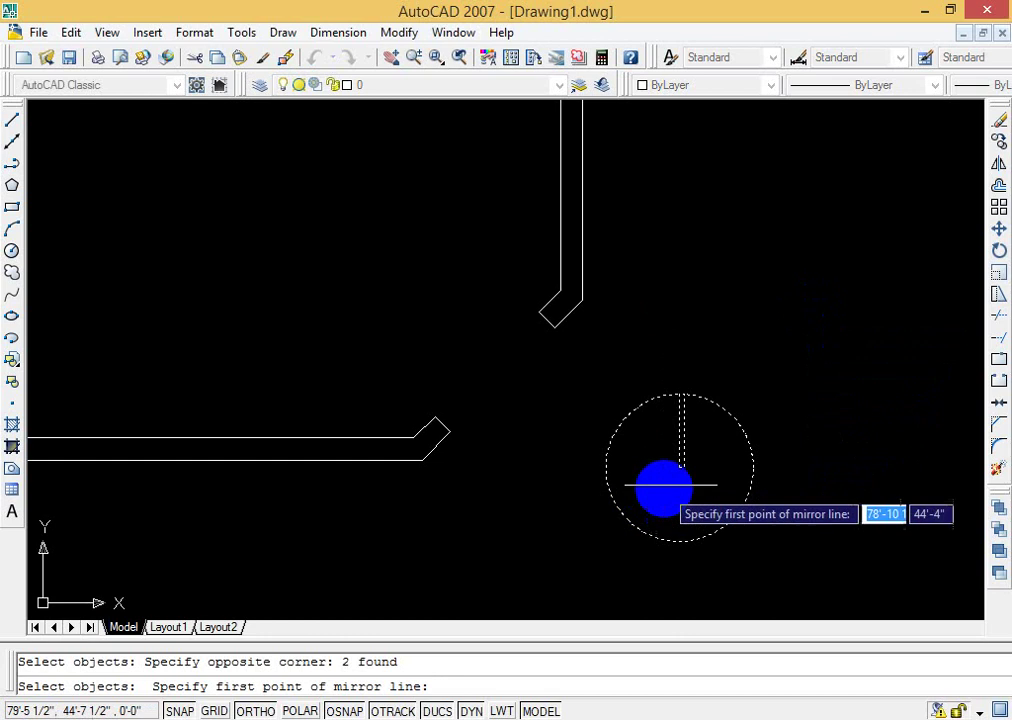
{"action": "left_click", "coordinate": [752, 465]}
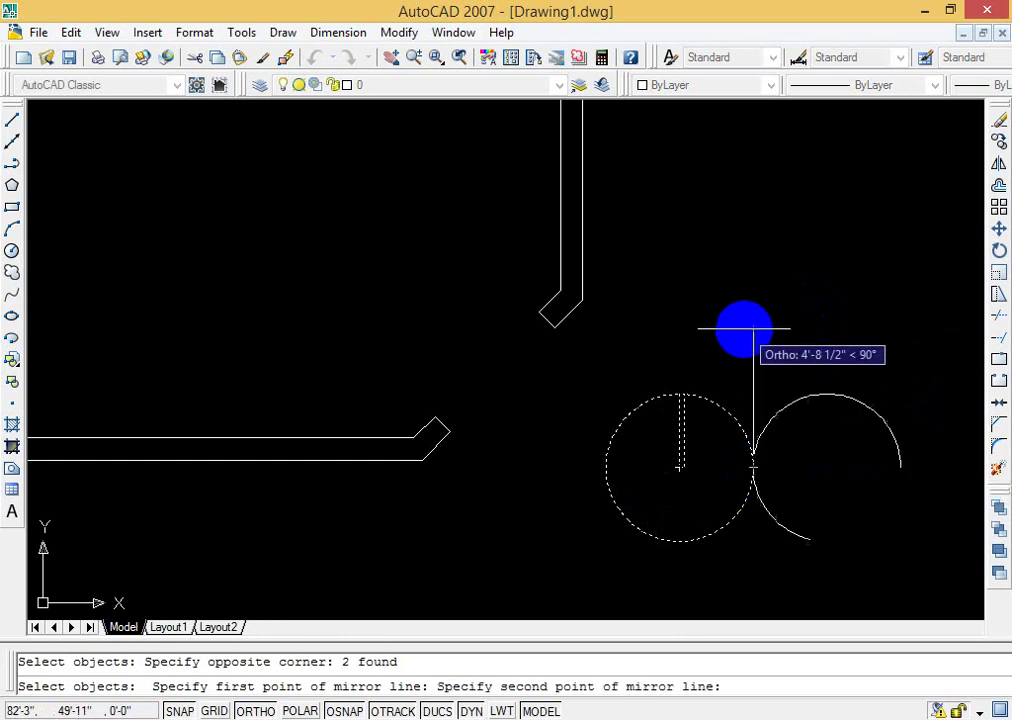
{"action": "left_click", "coordinate": [744, 328]}
{"action": "key", "text": "Return"}
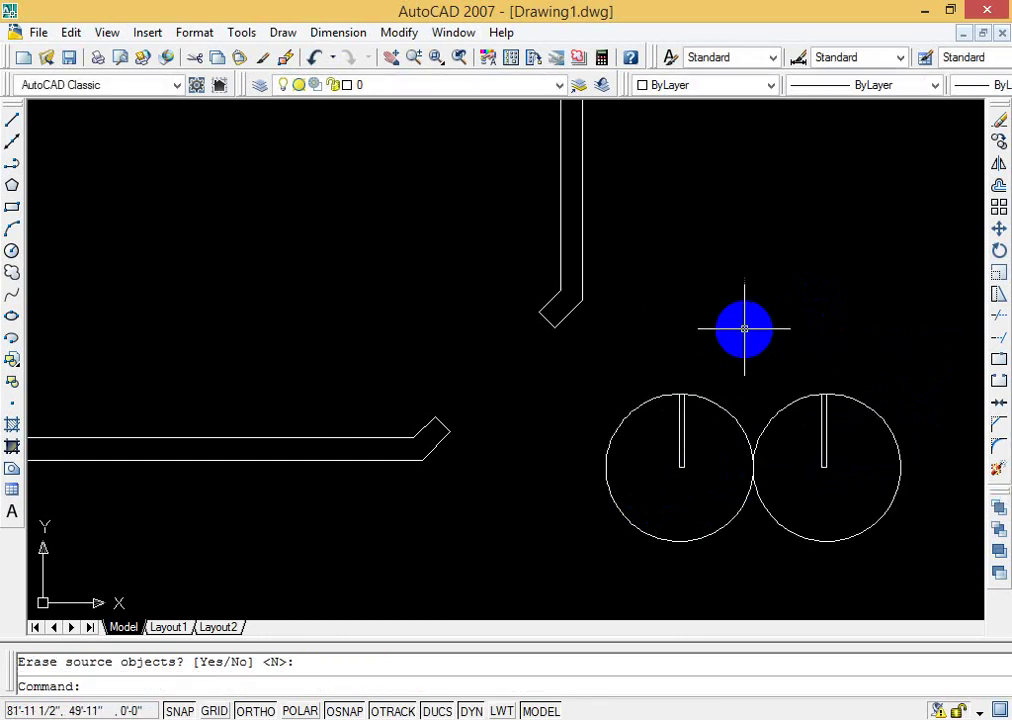
- Trim the lower outer parts of both circles with TR, leaving two meeting swing arcs
{"action": "type", "text": "tr"}
{"action": "key", "text": "Return"}
{"action": "key", "text": "Return"}
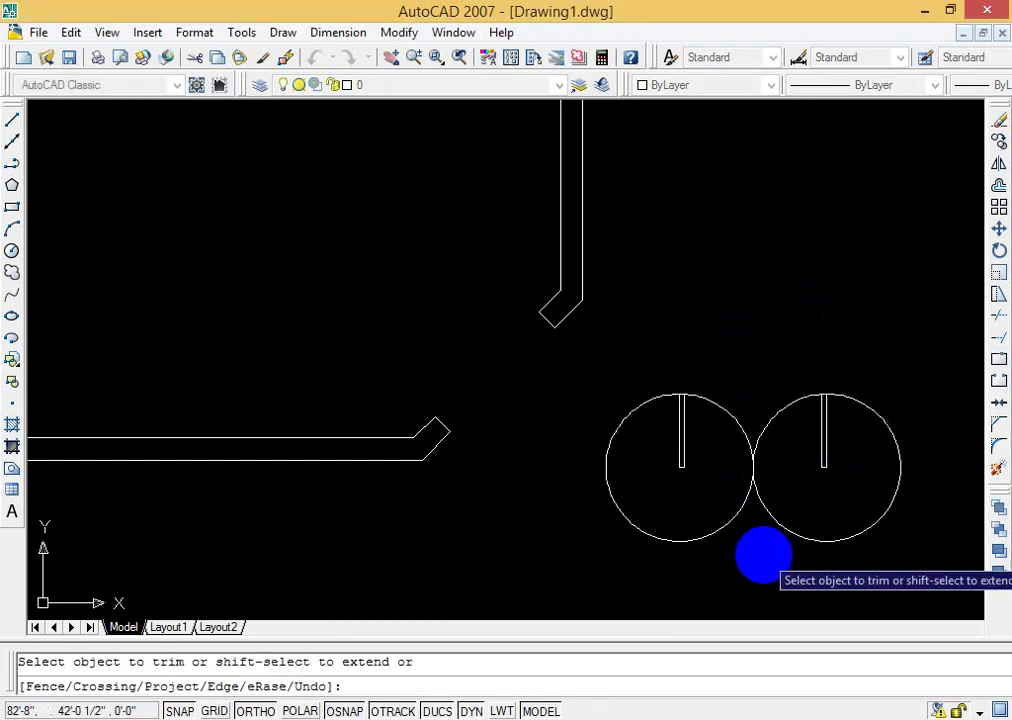
{"action": "left_click", "coordinate": [785, 535]}
{"action": "left_click", "coordinate": [746, 507]}
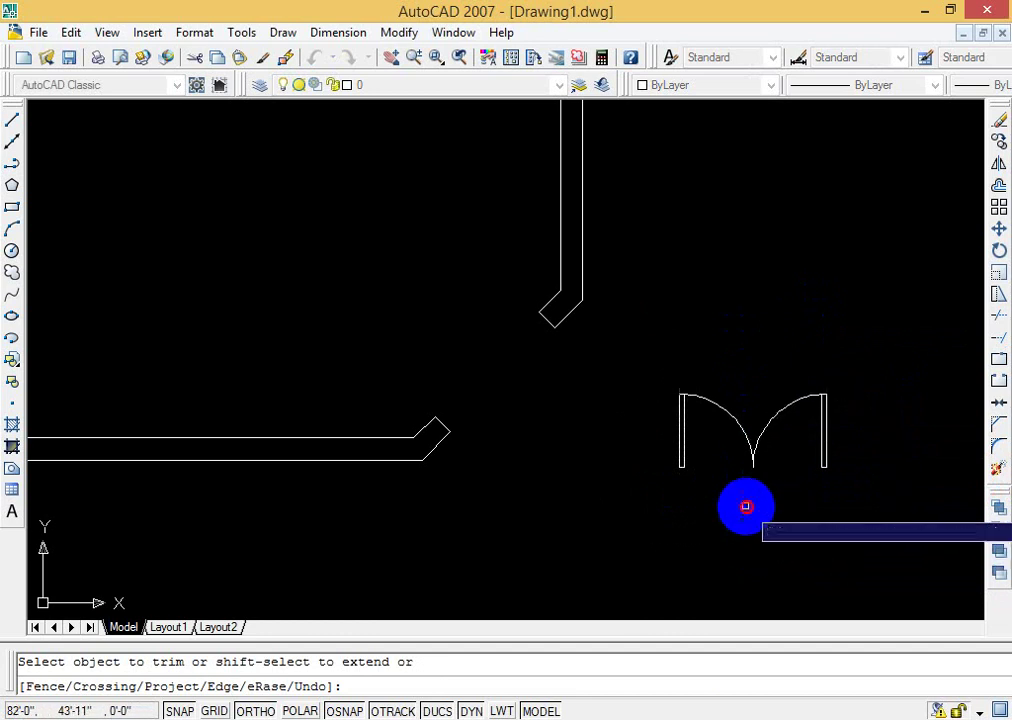
{"action": "key", "text": "Escape"}
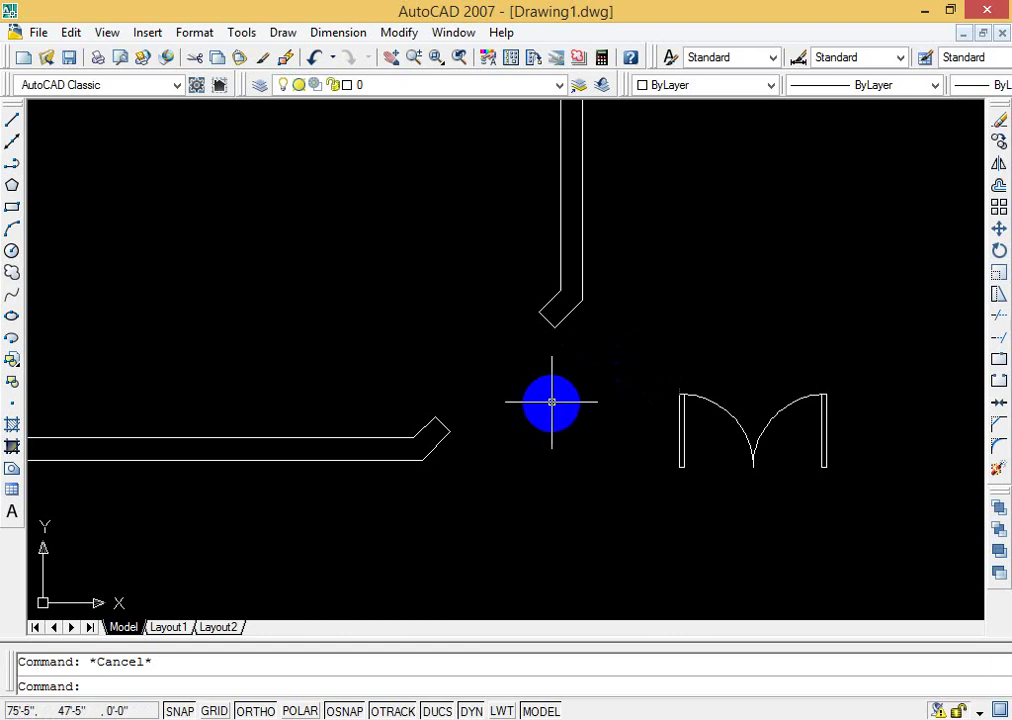
- Align the four door pieces so the jamb bottoms land on the two chamfer midpoints, unscaled
{"action": "type", "text": "al"}
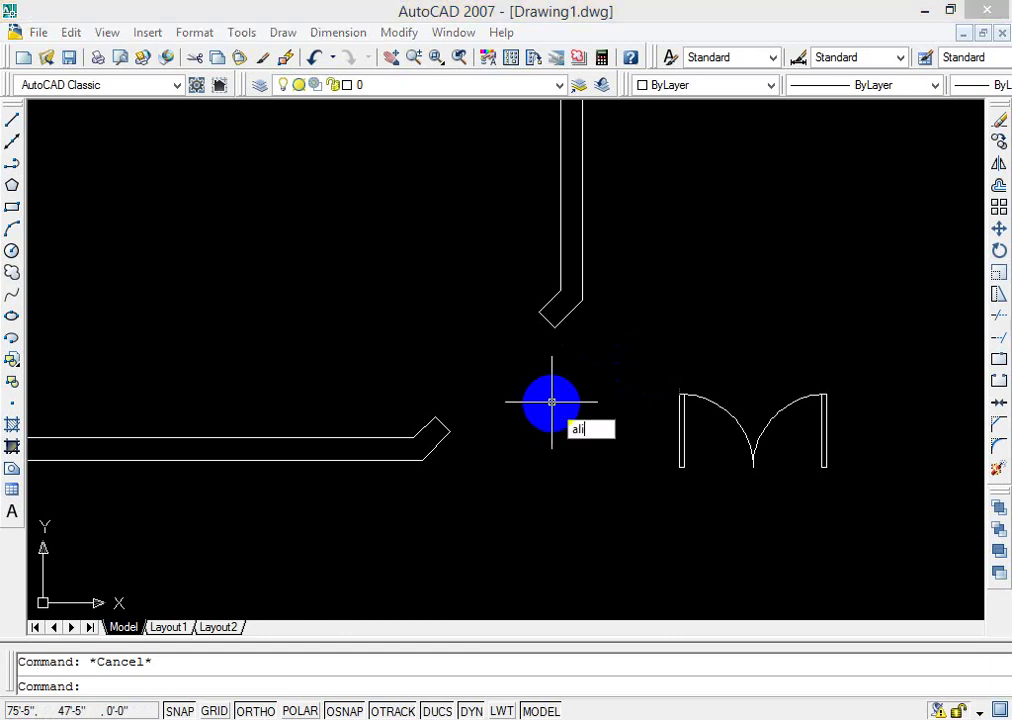
{"action": "key", "text": "Return"}
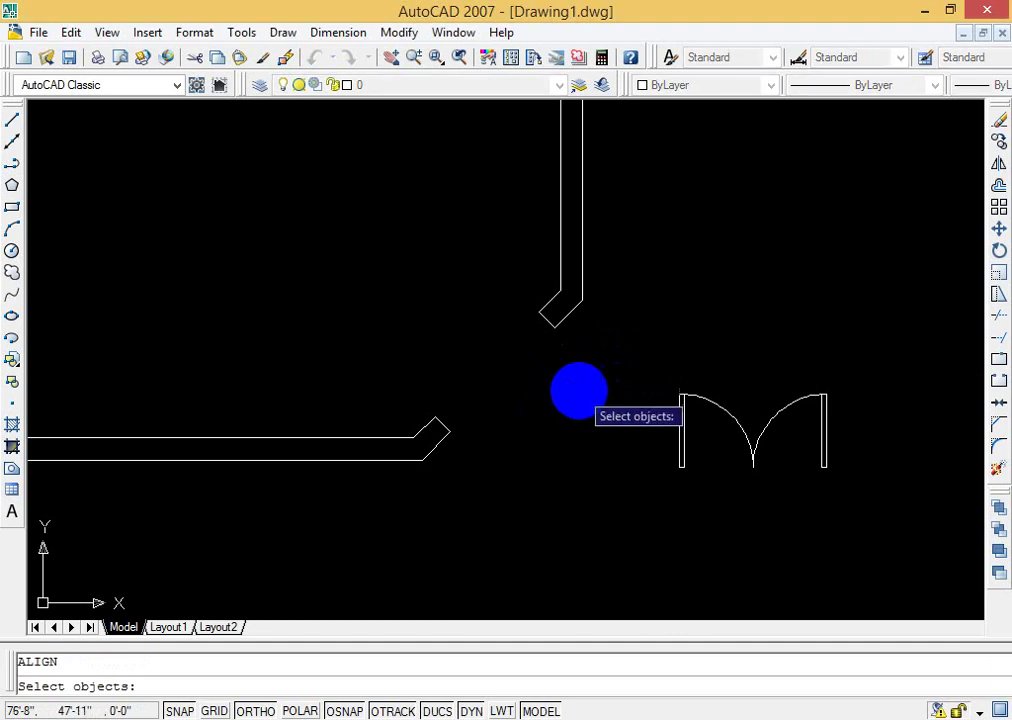
{"action": "left_click", "coordinate": [638, 355]}
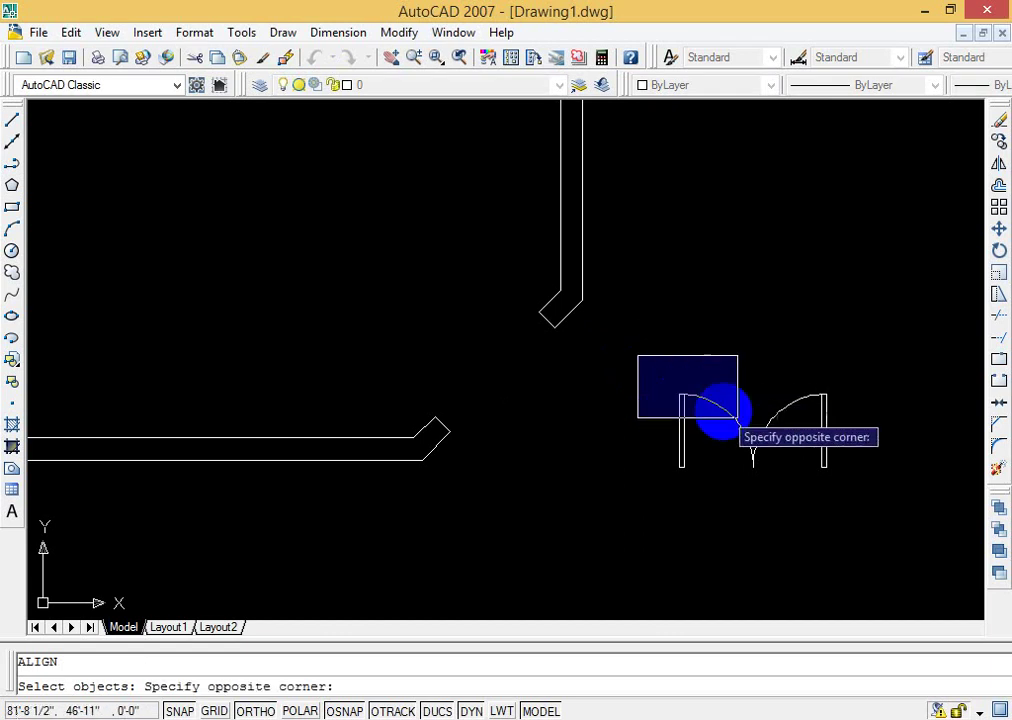
{"action": "left_click", "coordinate": [870, 483]}
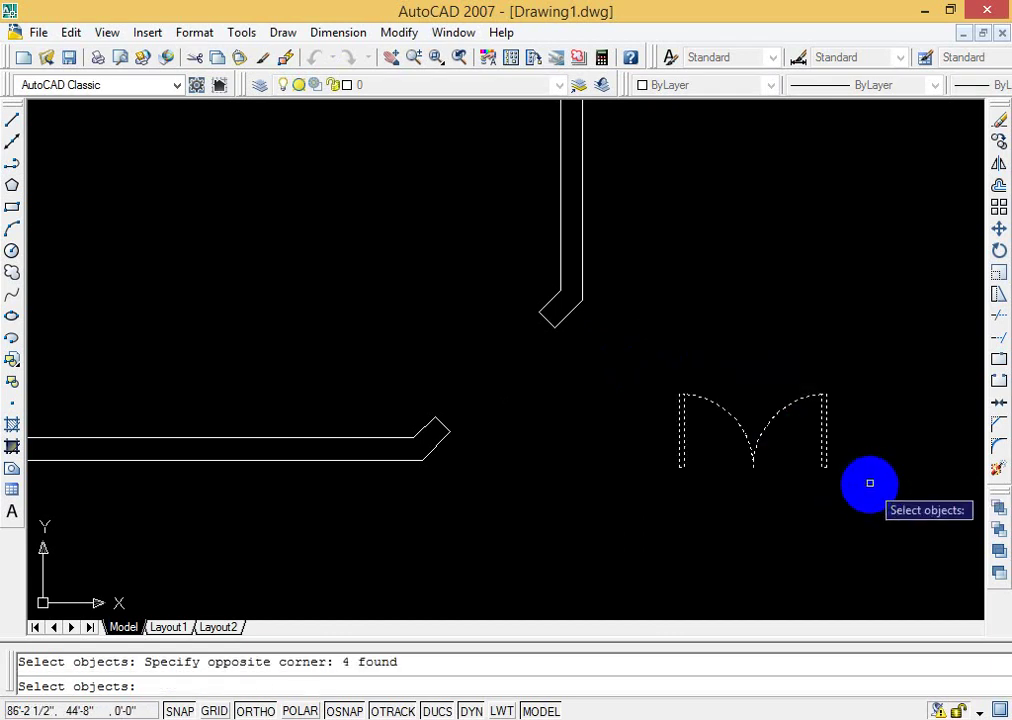
{"action": "key", "text": "Return"}
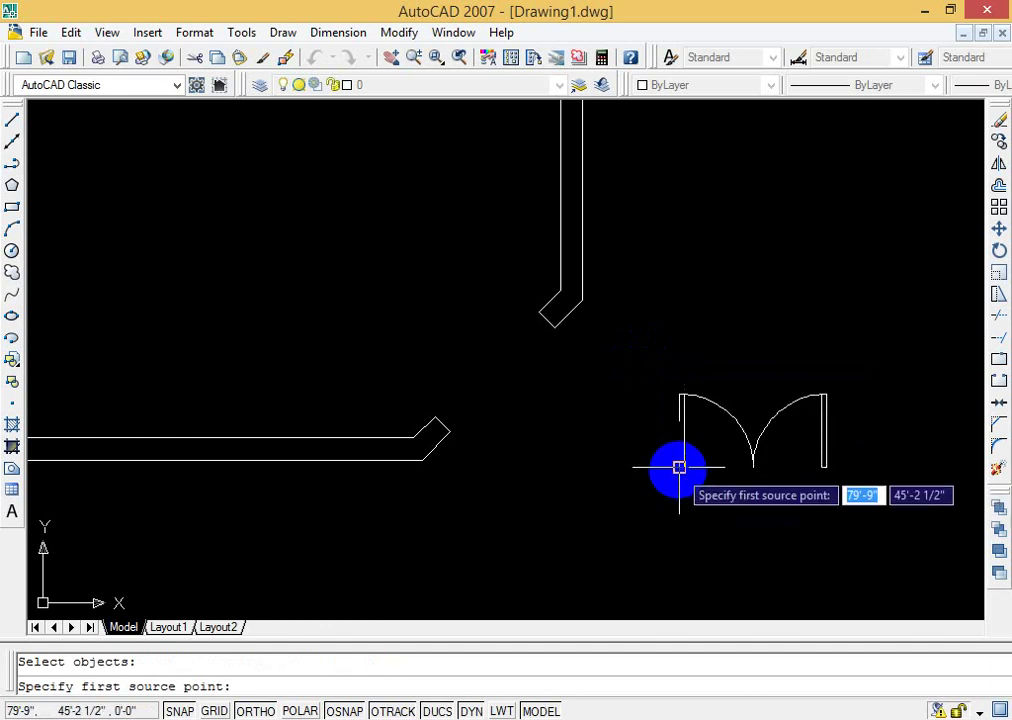
{"action": "left_click", "coordinate": [679, 467]}
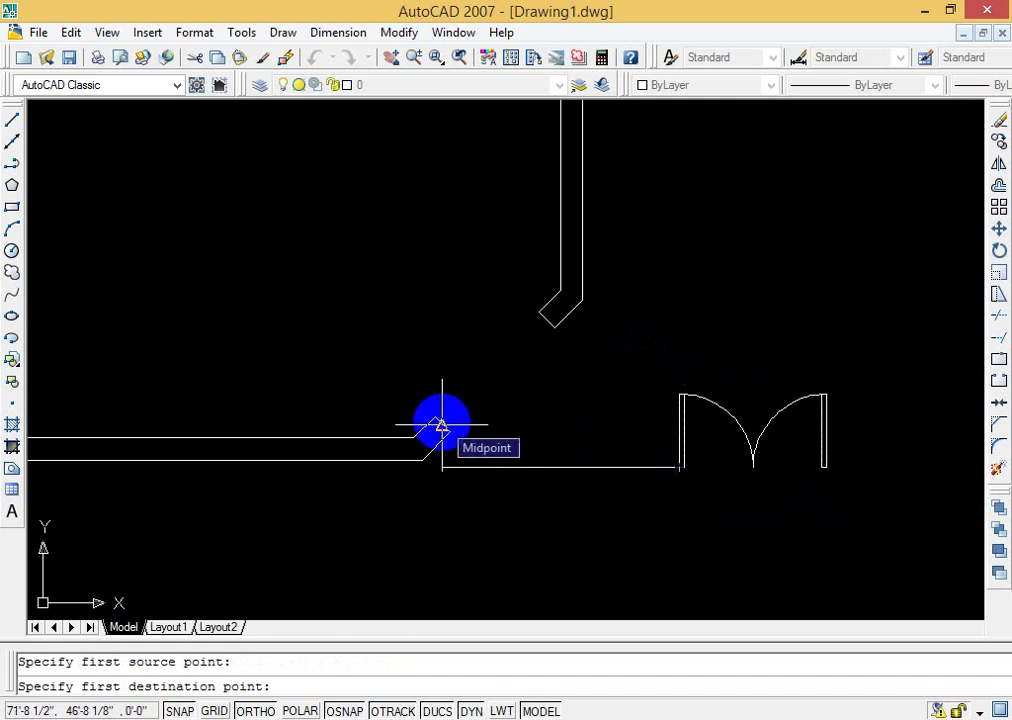
{"action": "left_click", "coordinate": [442, 427]}
{"action": "key", "text": "F8"}
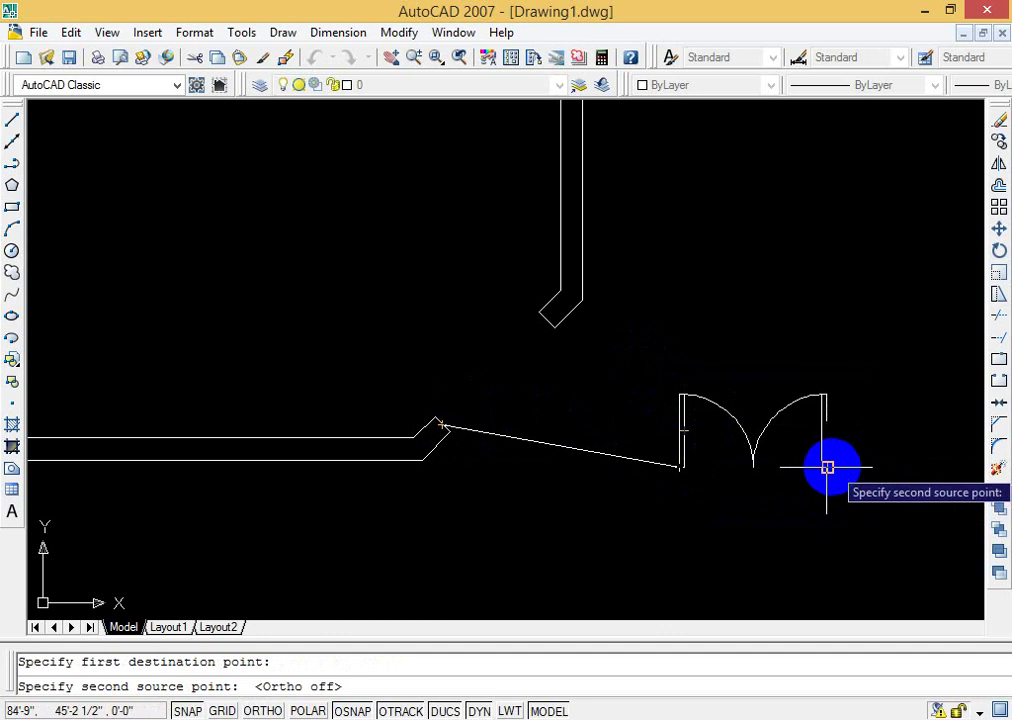
{"action": "left_click", "coordinate": [827, 466]}
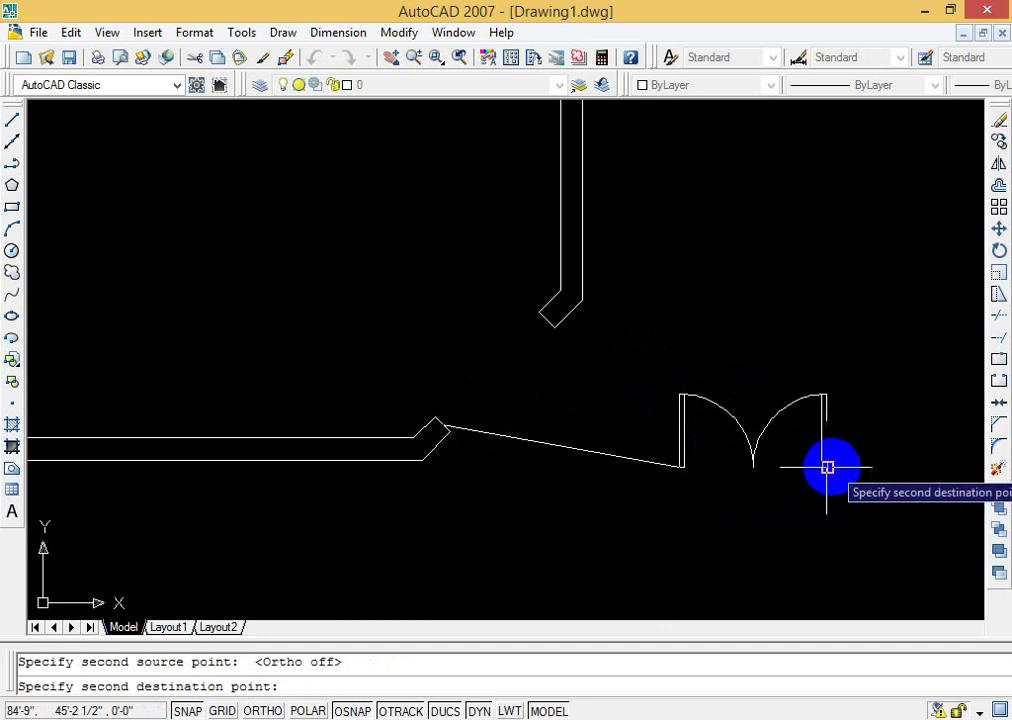
{"action": "left_click", "coordinate": [546, 320]}
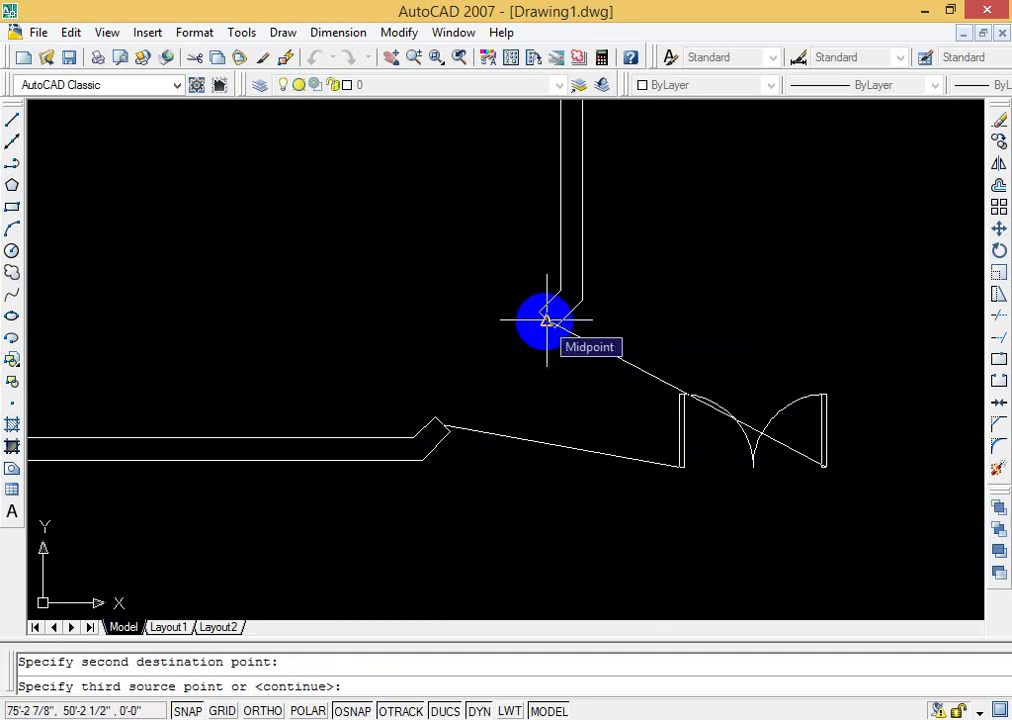
{"action": "key", "text": "Return"}
{"action": "key", "text": "Return"}
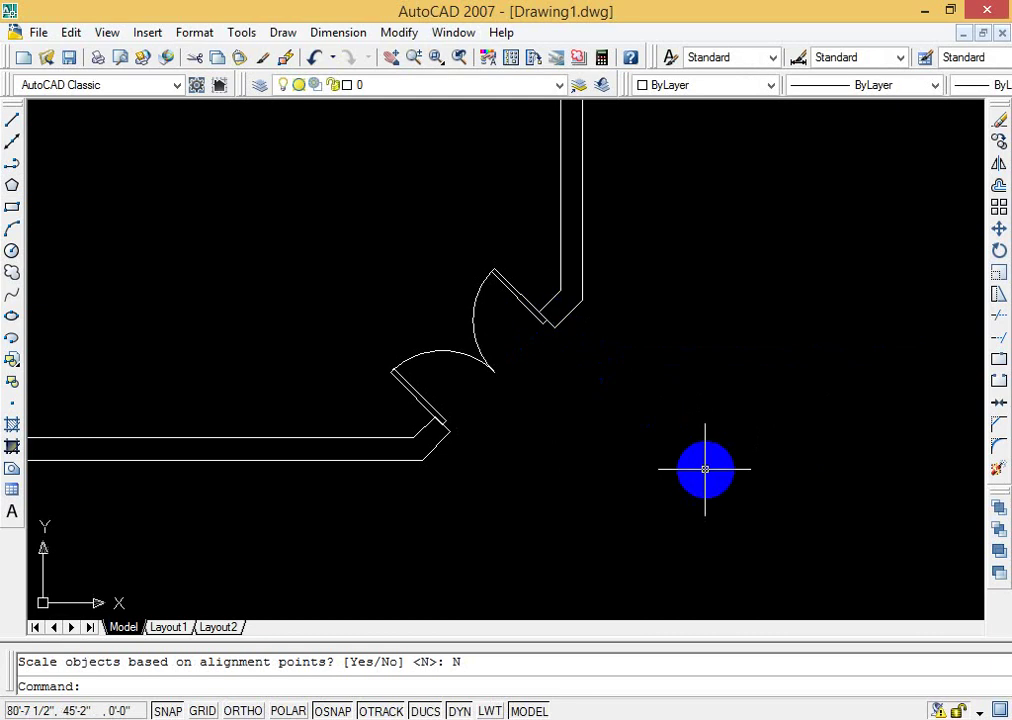
{"action": "type", "text": "di"}
{"action": "key", "text": "Return"}
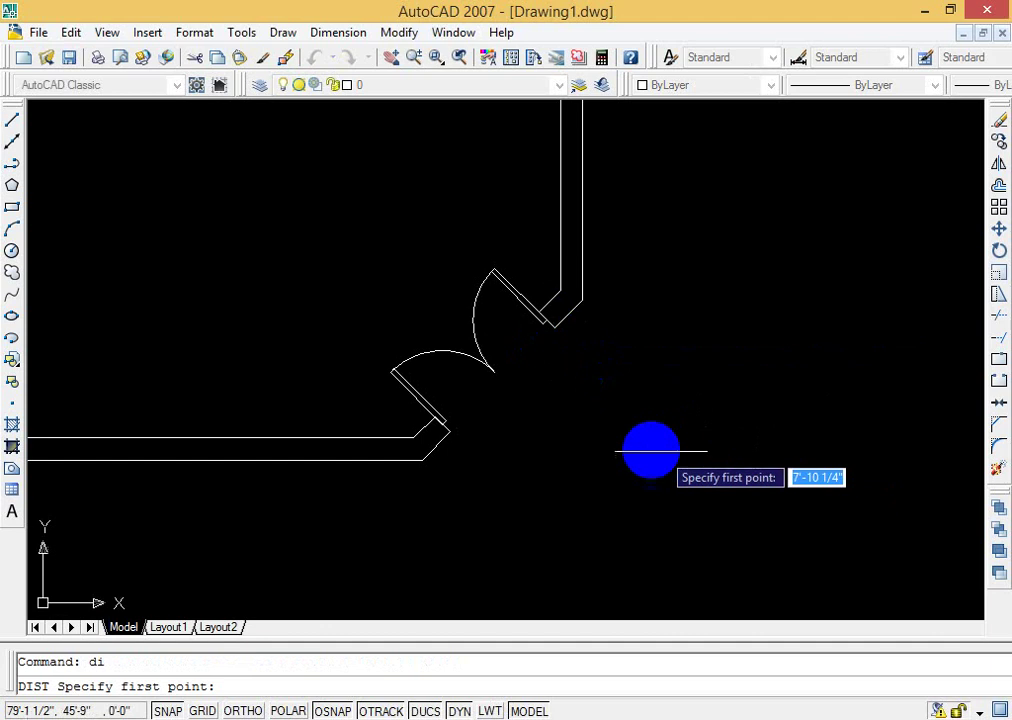
{"action": "left_click", "coordinate": [442, 424]}
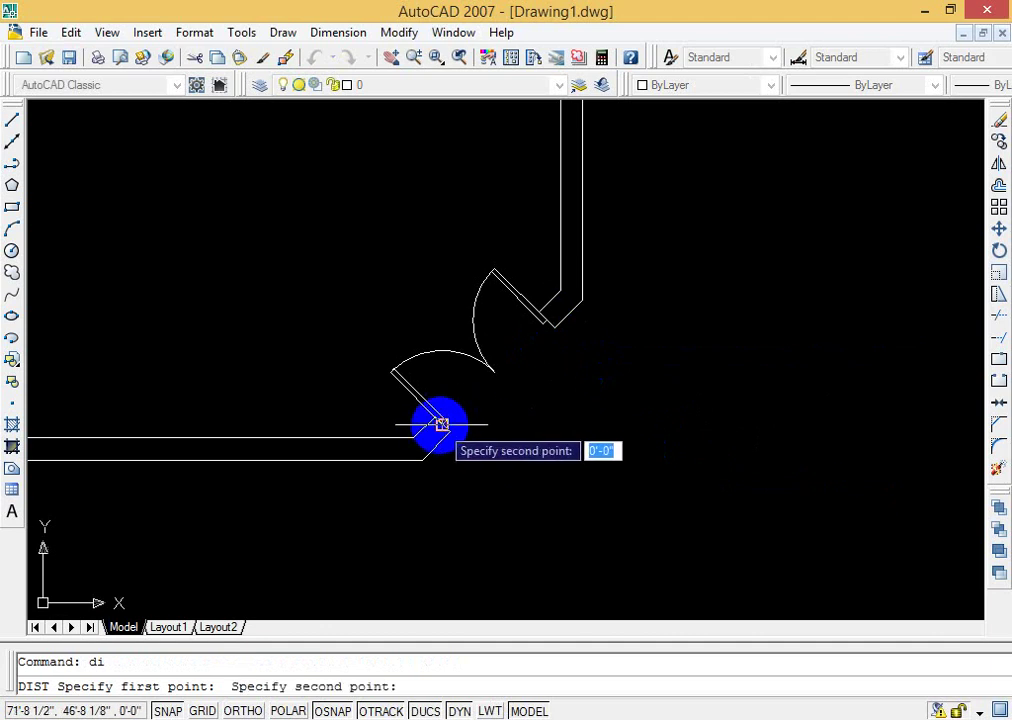
{"action": "left_click", "coordinate": [546, 320]}
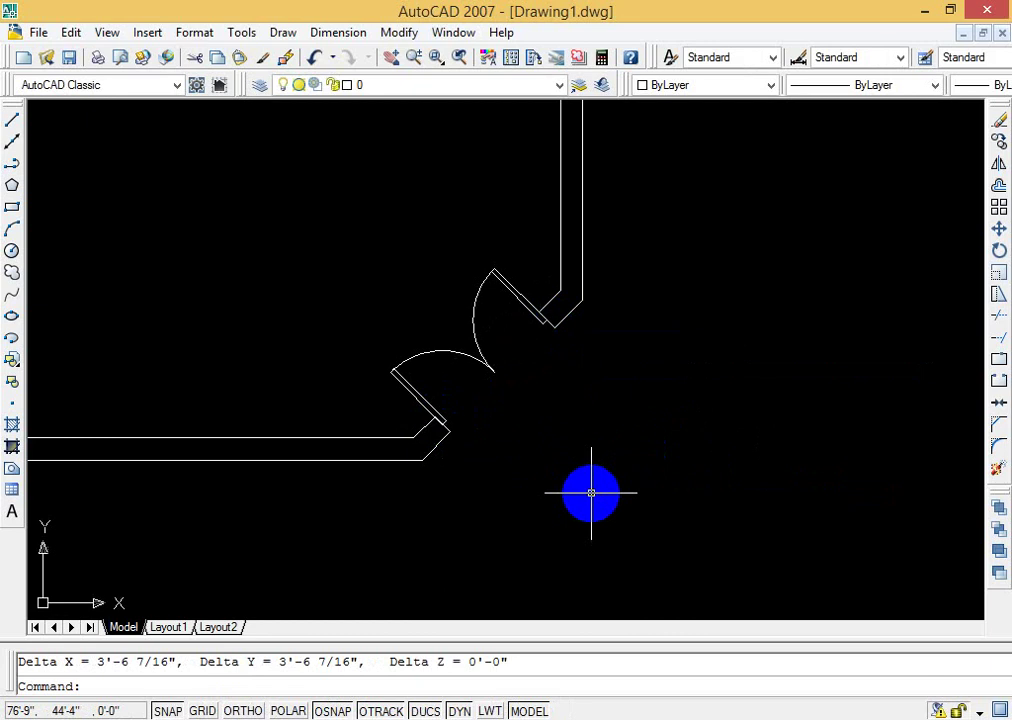
{"action": "key", "text": "Escape"}
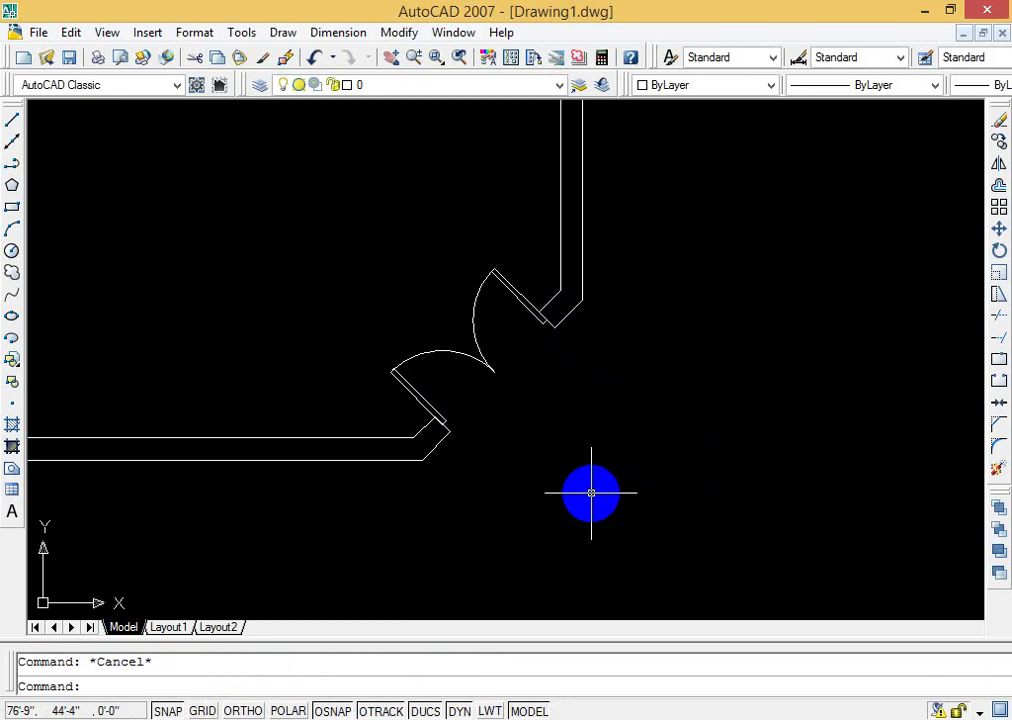